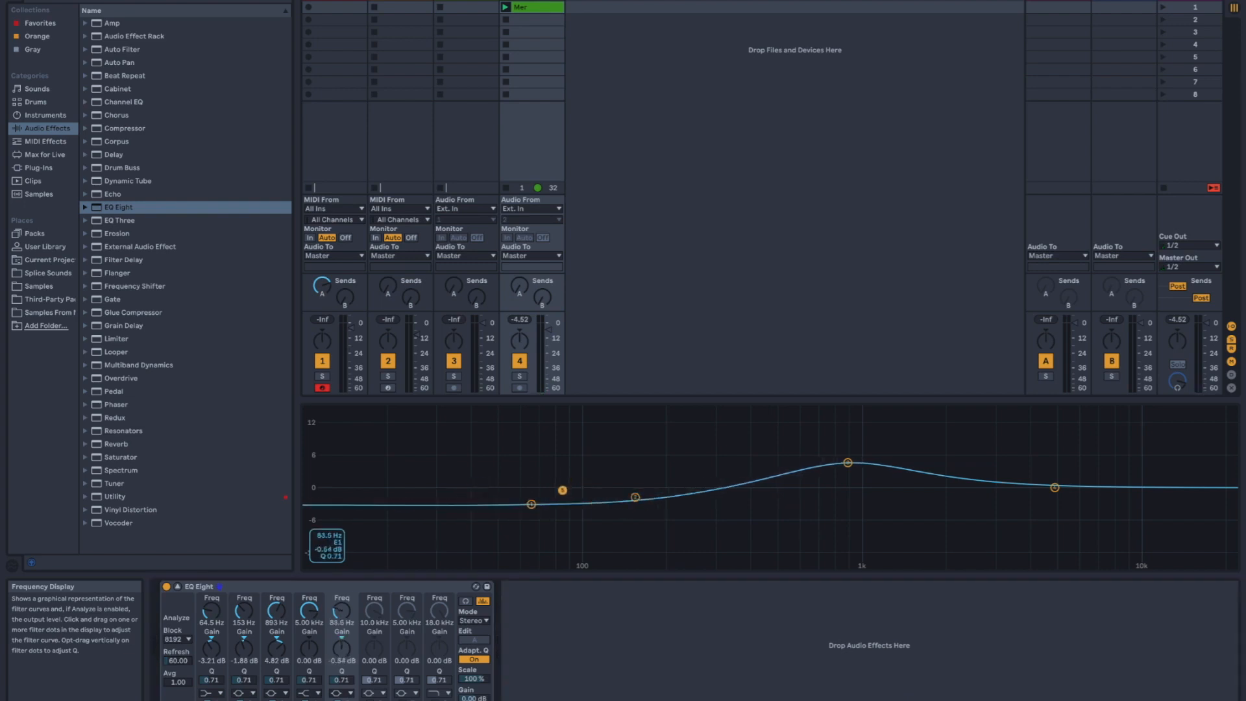
Change the fifth EQ Eight band on the Mer track to a low-cut filter at 30 Hz.
left_click(332, 695)
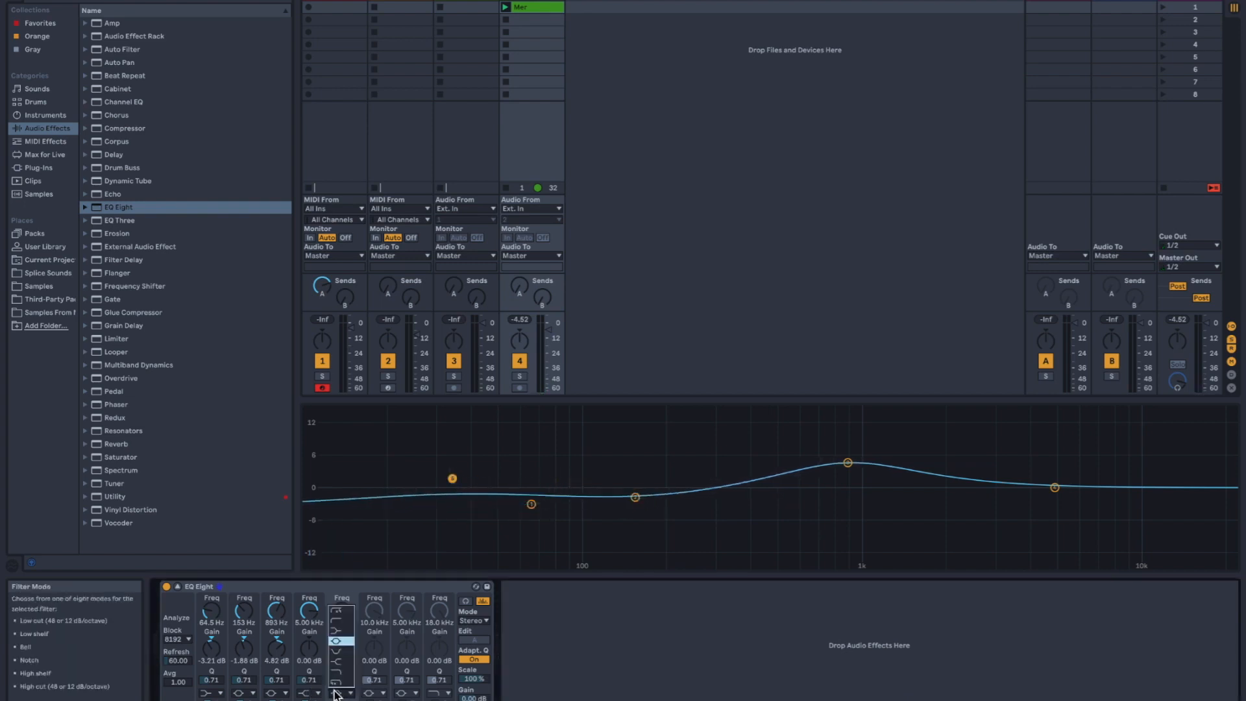
left_click(344, 623)
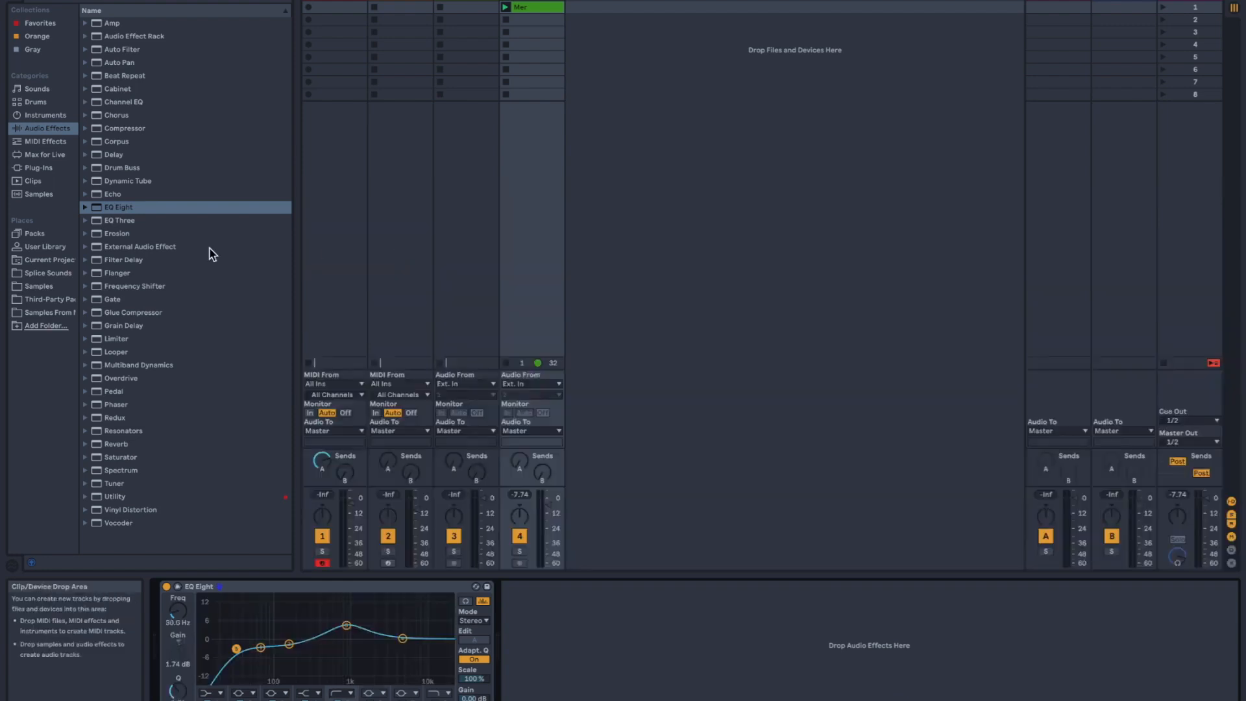
Load the Exponential Audio PhoenixVerb plug-in after EQ Eight on the Mer track.
left_click(40, 166)
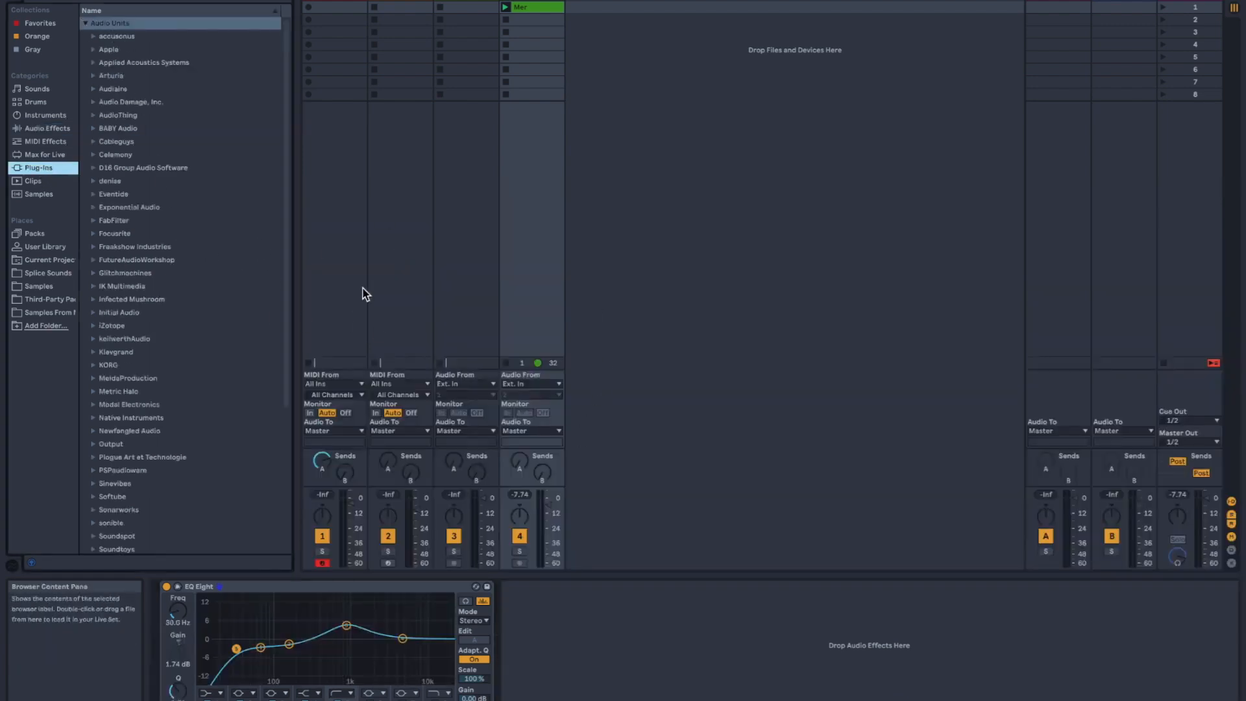
left_click(92, 207)
double_click(124, 249)
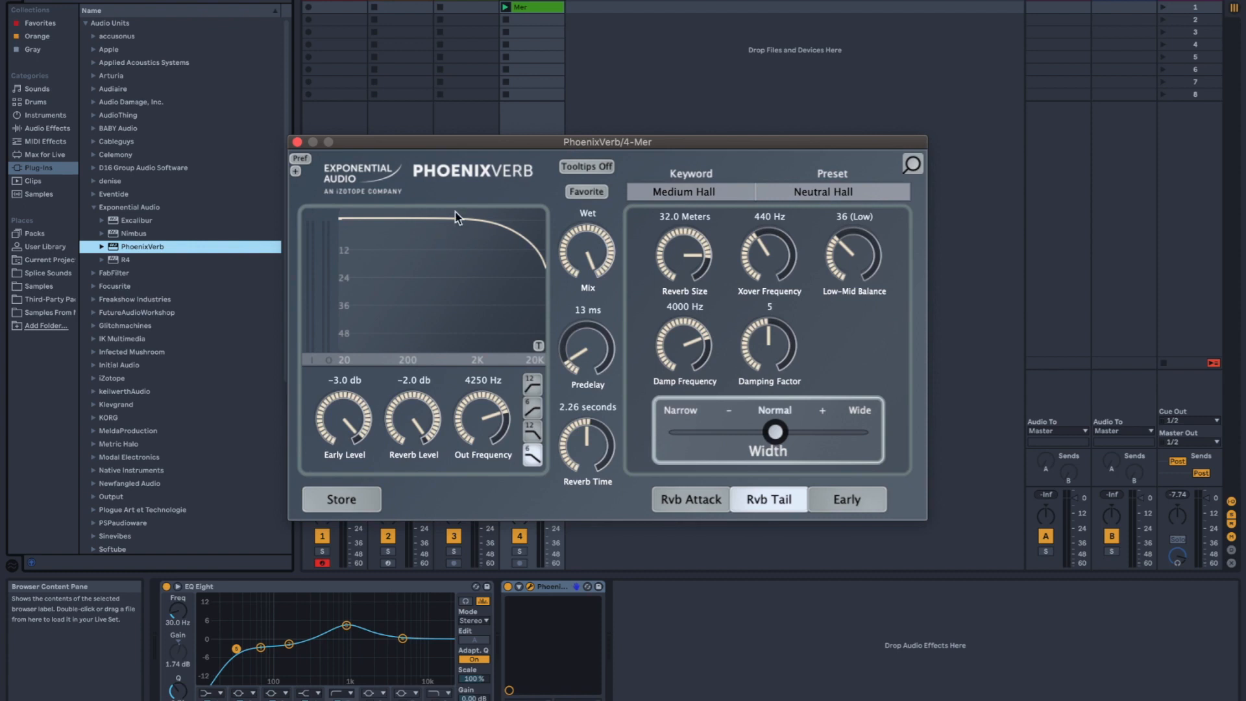
Browse the PhoenixVerb presets under the Large and Effect keywords and load City Street 5.
left_click(684, 192)
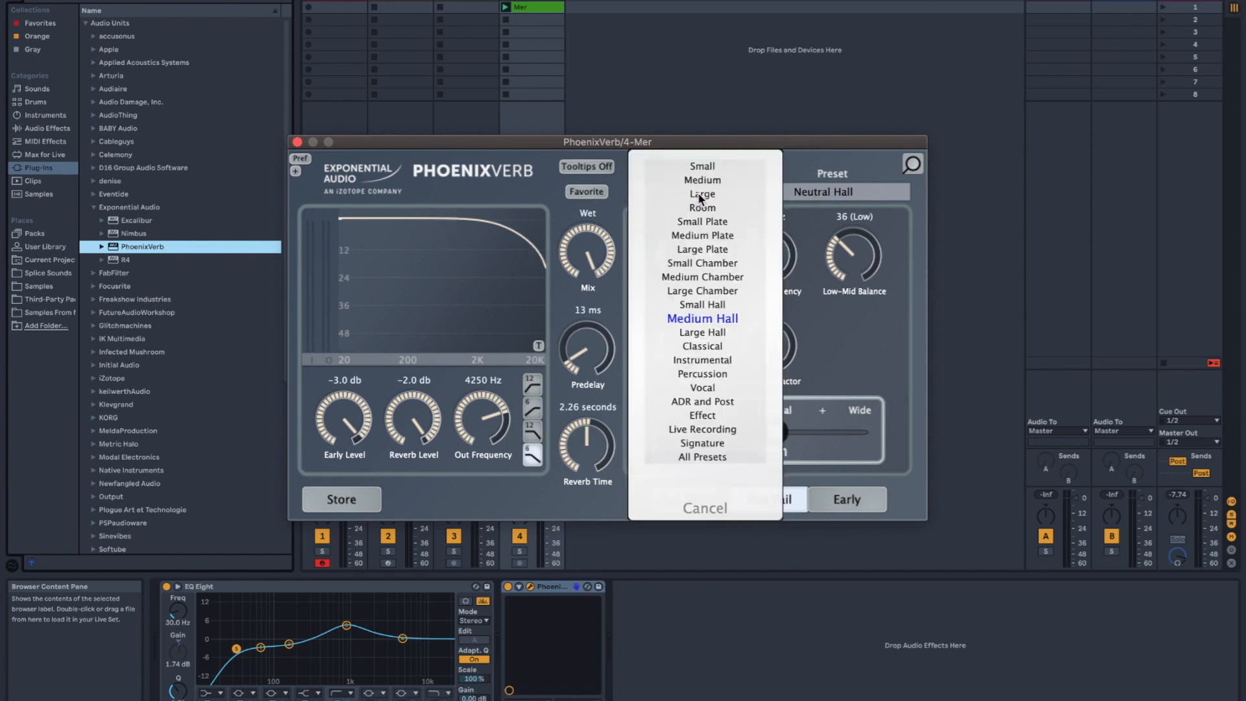
left_click(703, 194)
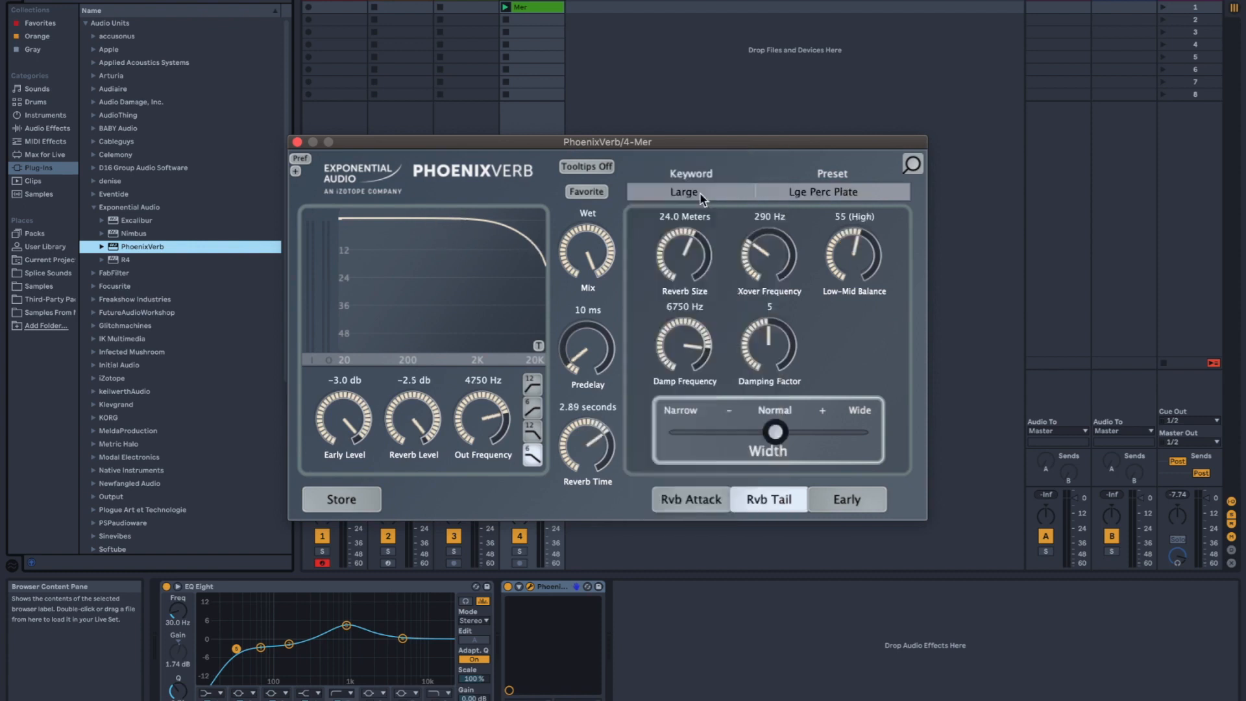
left_click(823, 193)
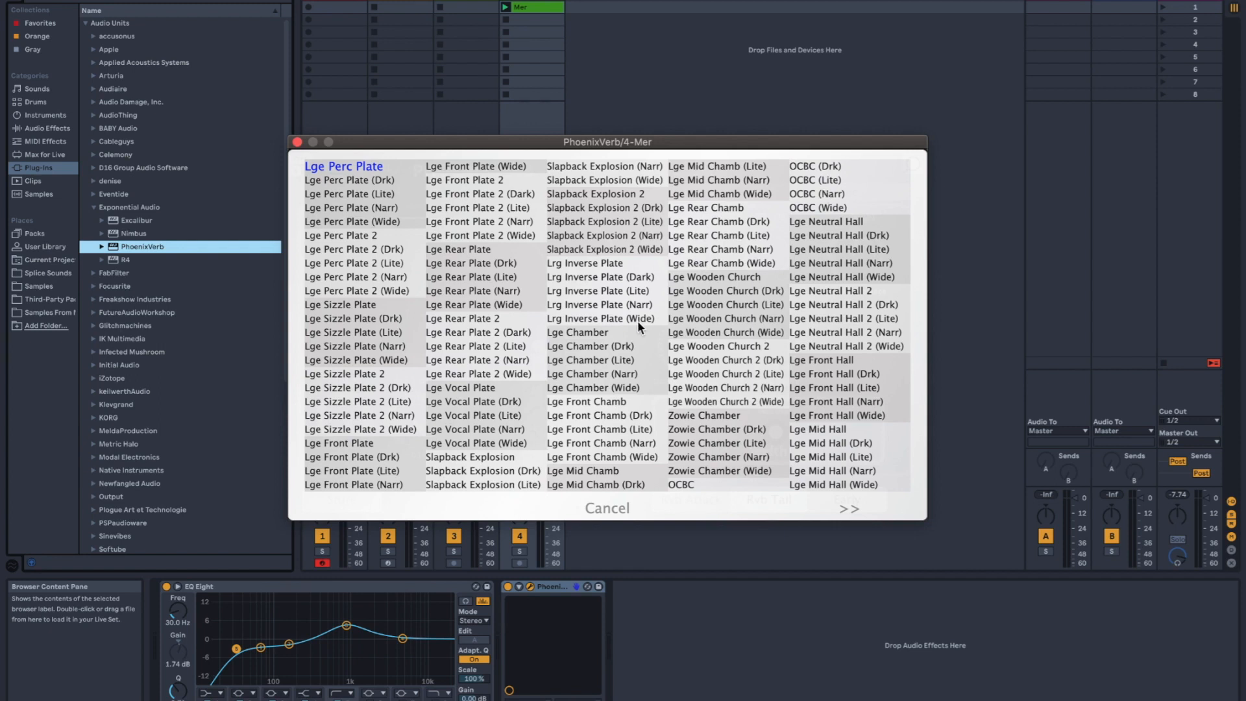
left_click(602, 388)
left_click(738, 195)
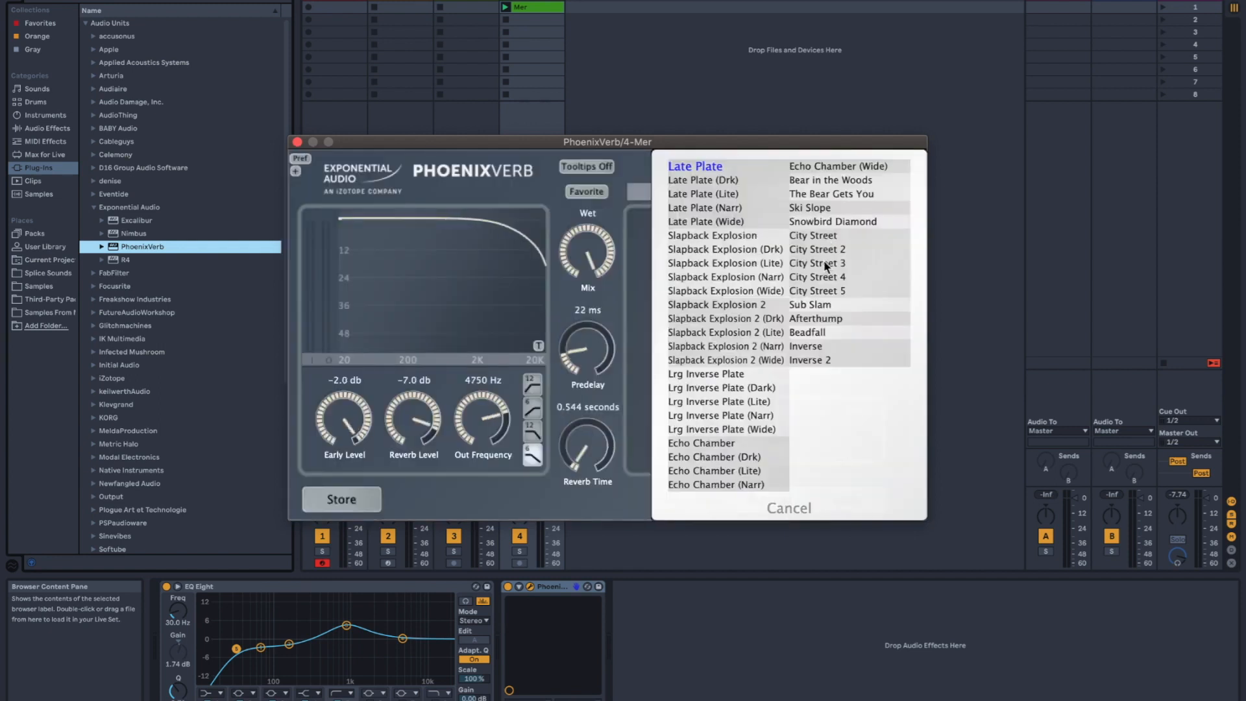
left_click(822, 291)
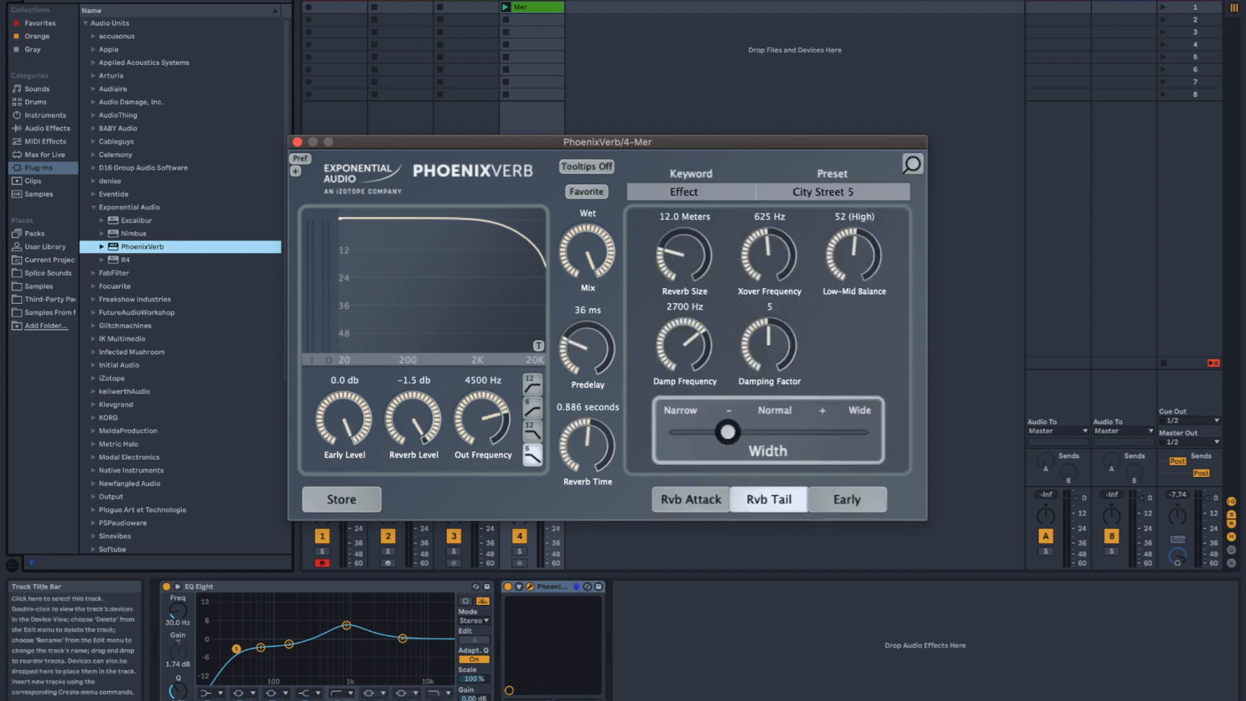
Audition the reverb during playback, lower its mix to 68 %, and close the plug-in window.
left_click(574, 0)
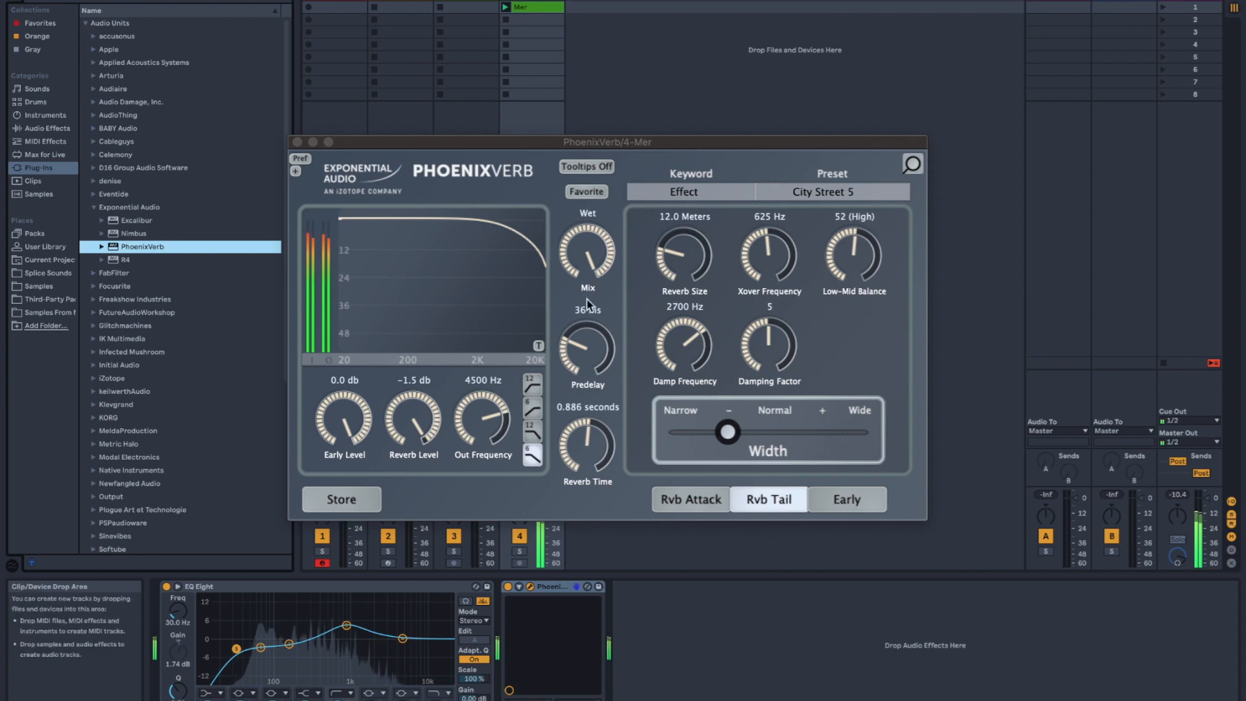
left_click(586, 255)
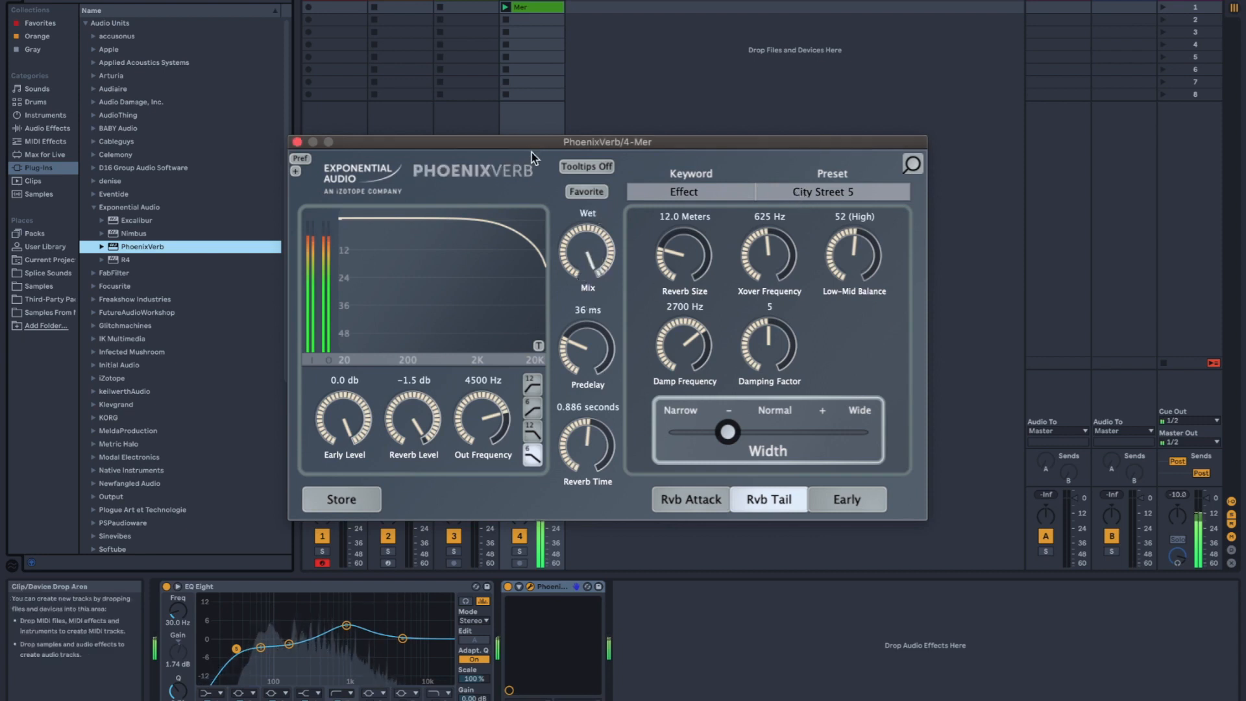
left_click_drag(582, 243, 576, 367)
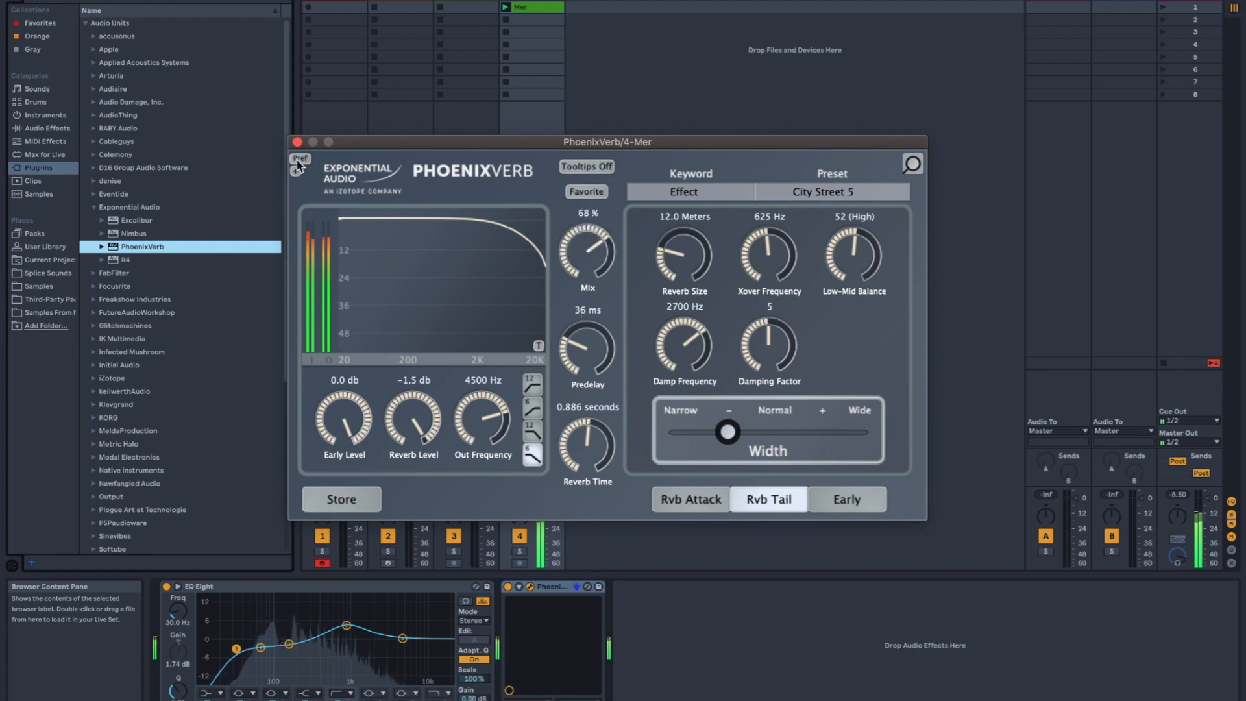
left_click(297, 142)
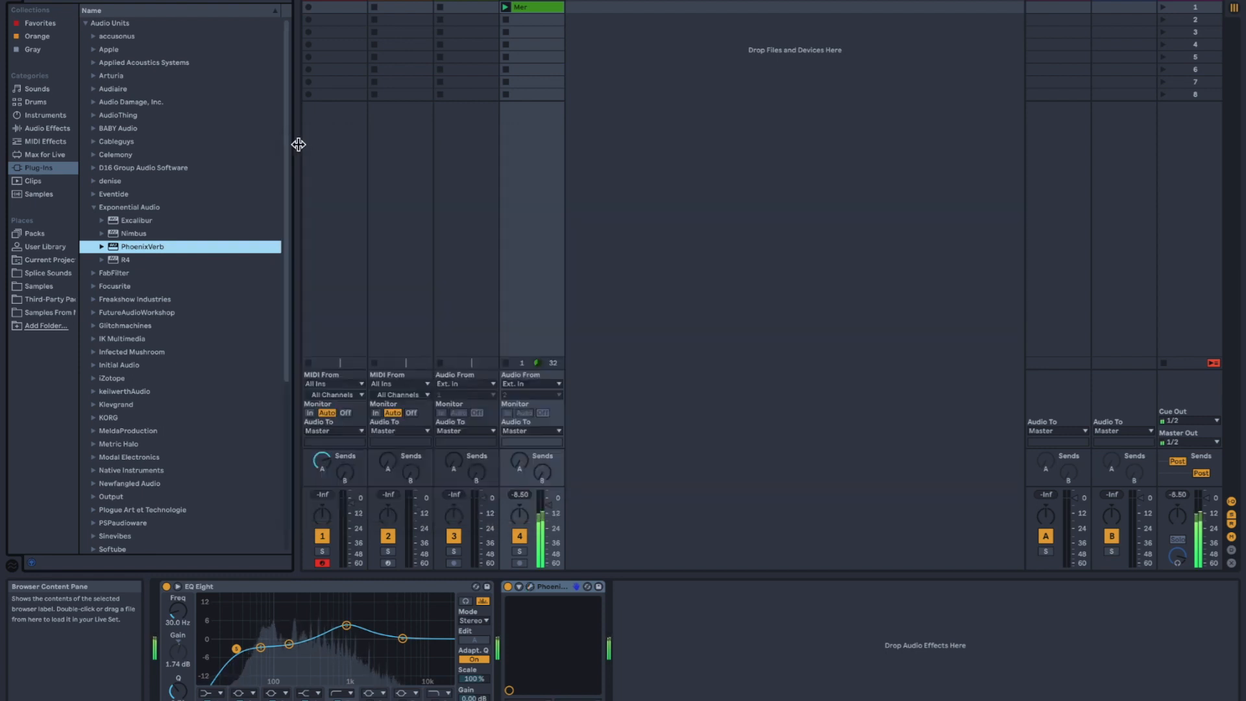
Load the Lge Wooden Church (Wide) preset in PhoenixVerb with the mix at 75 % and audition it on the Mer clip.
left_click(506, 363)
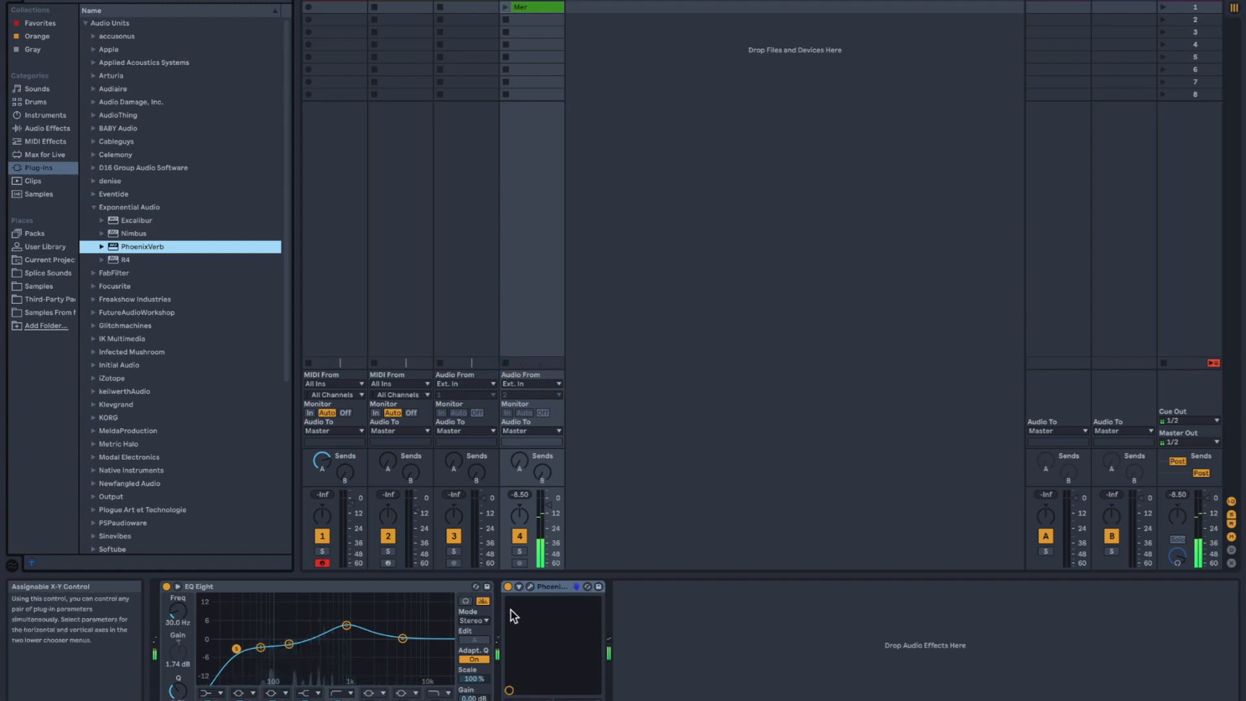
left_click(530, 587)
left_click(506, 7)
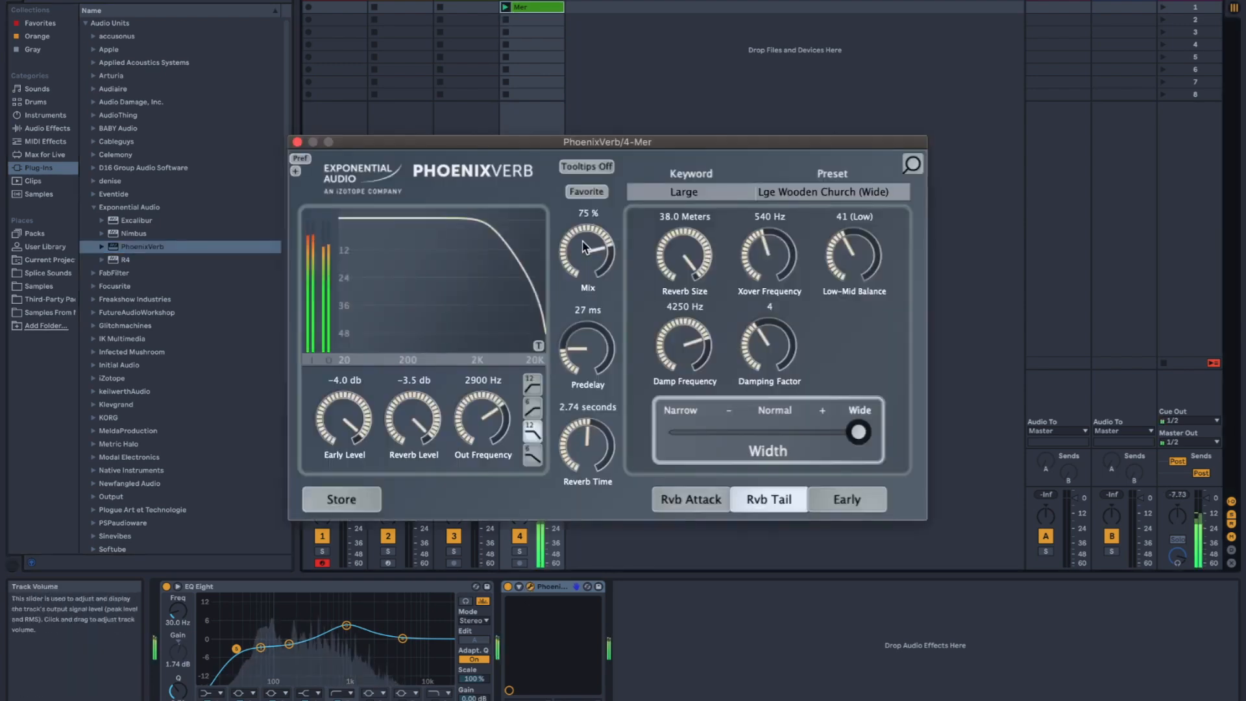
left_click(297, 142)
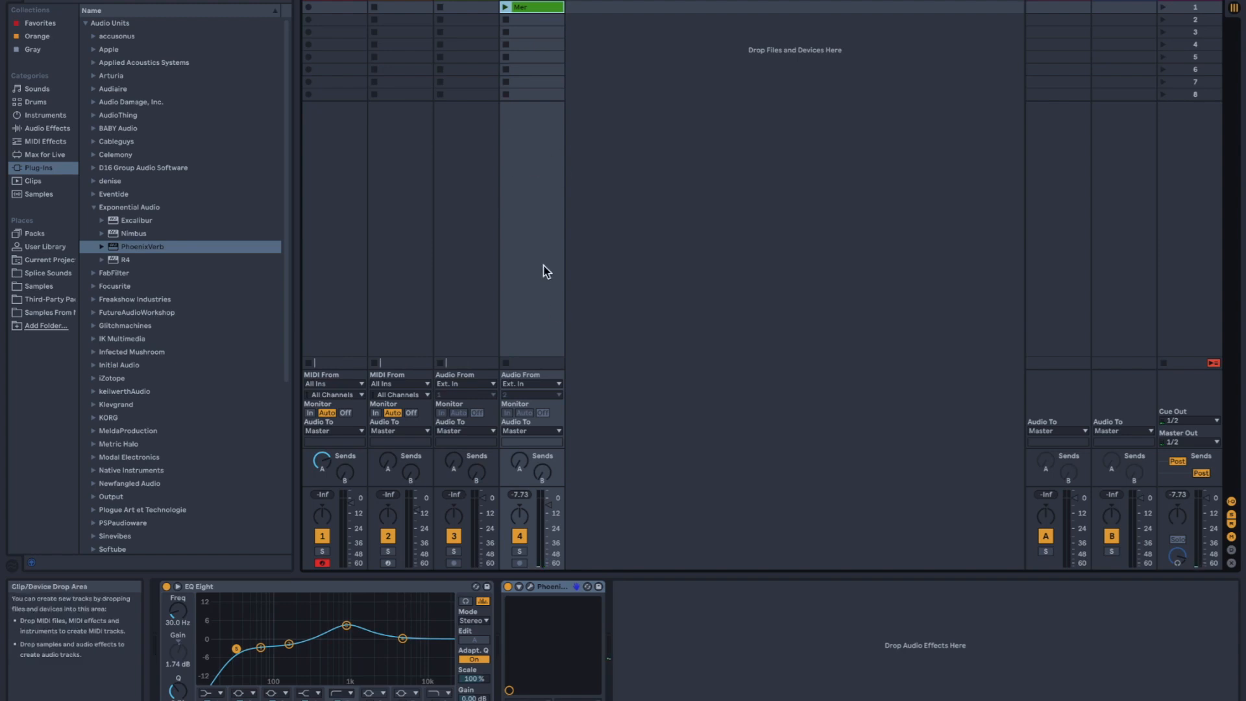
Delete the Reverb device from return track A and move PhoenixVerb there from the Mer track.
left_click(1048, 9)
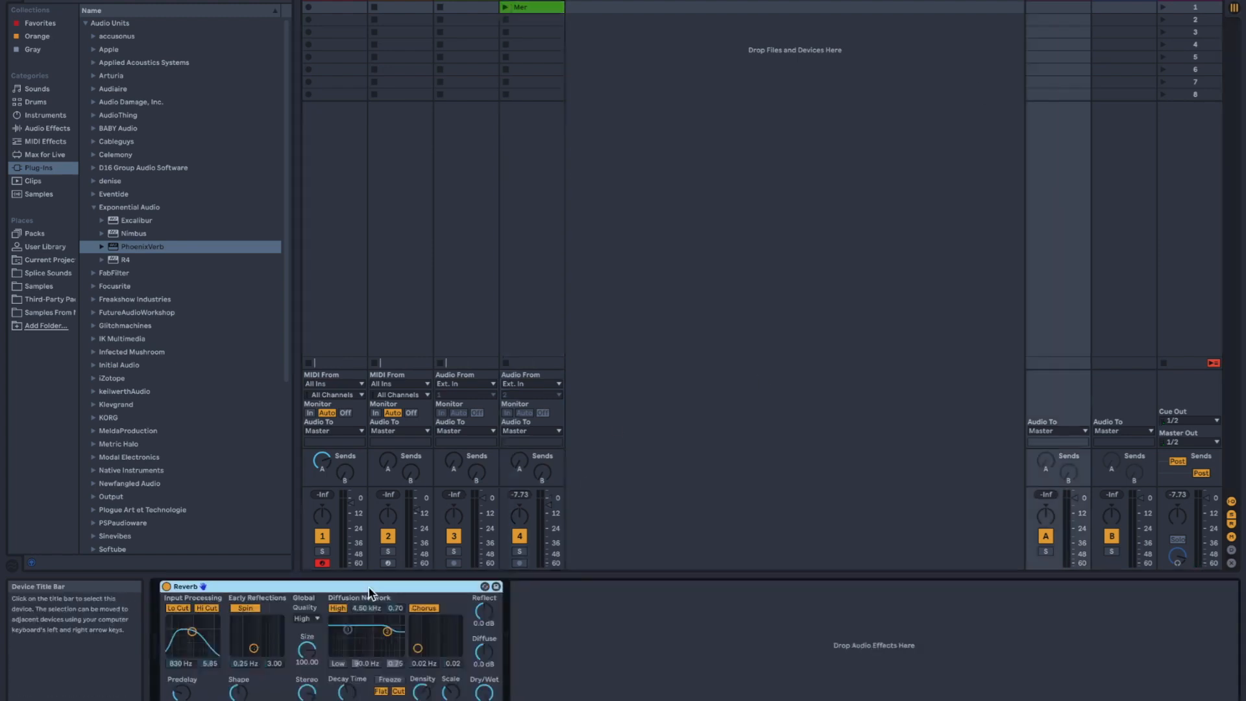
key("Delete")
left_click(560, 531)
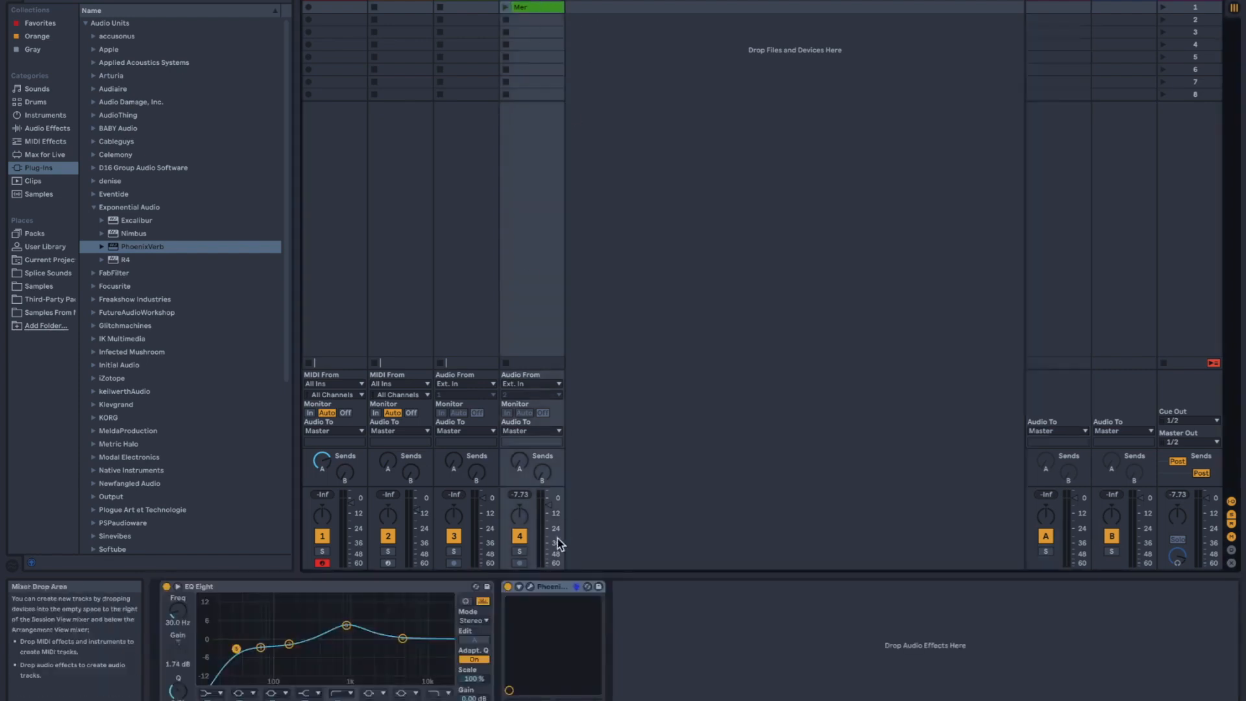
left_click_drag(540, 588, 1128, 255)
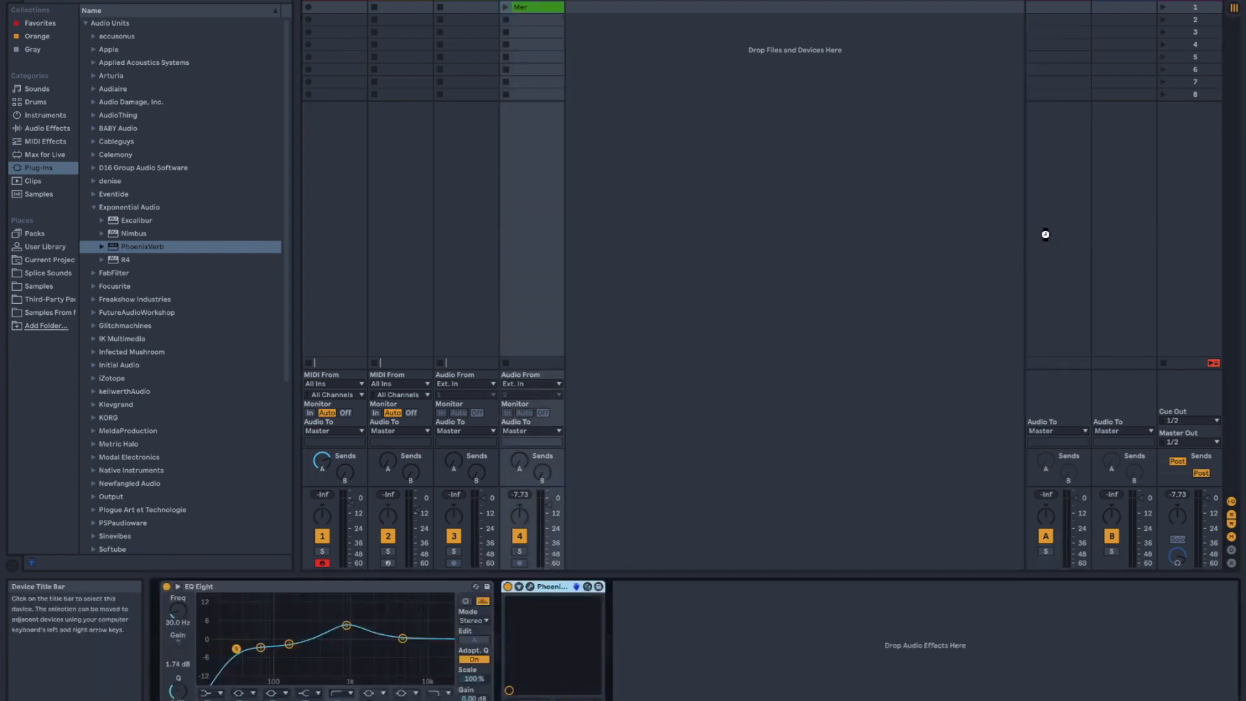
left_click_drag(1044, 235, 1046, 236)
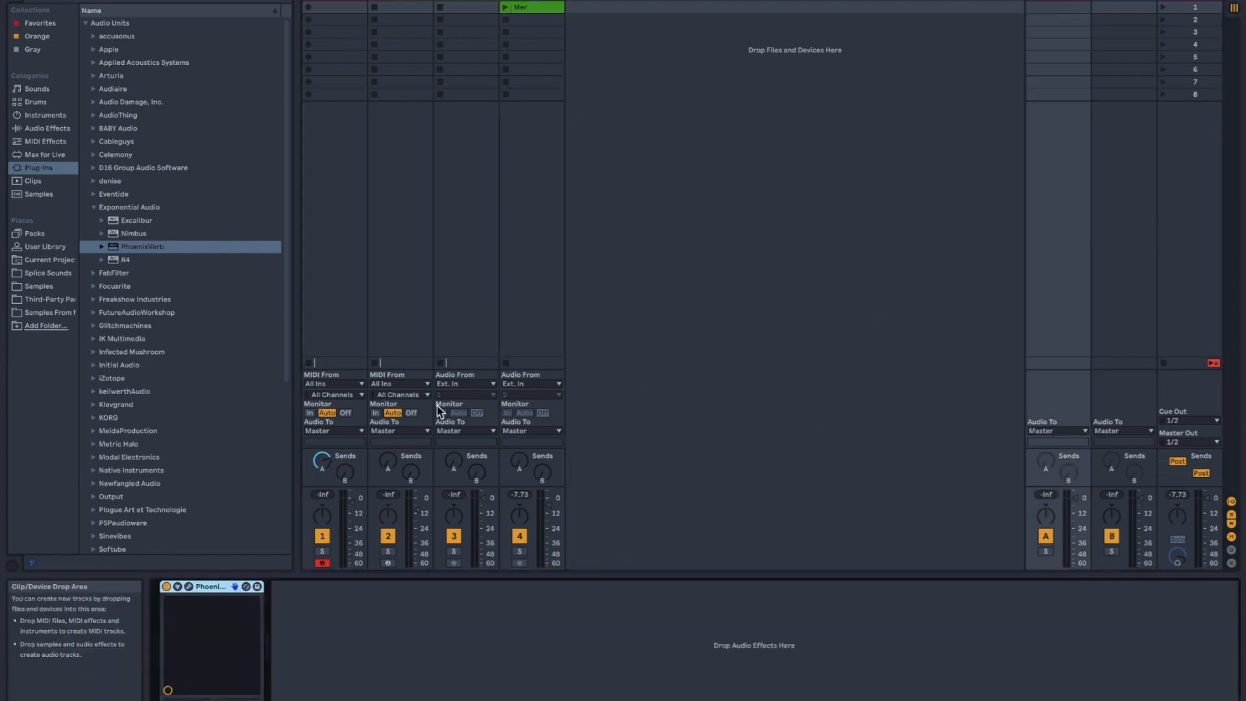
Stop playback and record a drum clip into the first slot of the SP 1200 Factory Drums track.
left_click(550, 278)
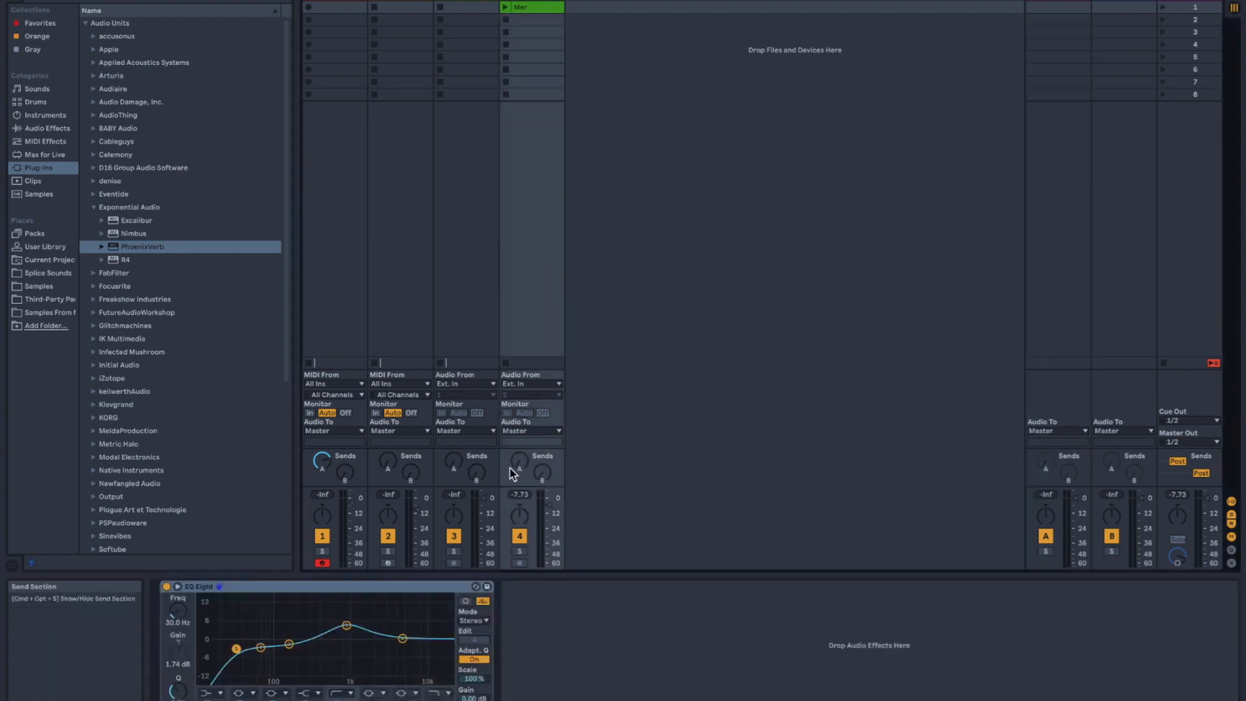
left_click(327, 182)
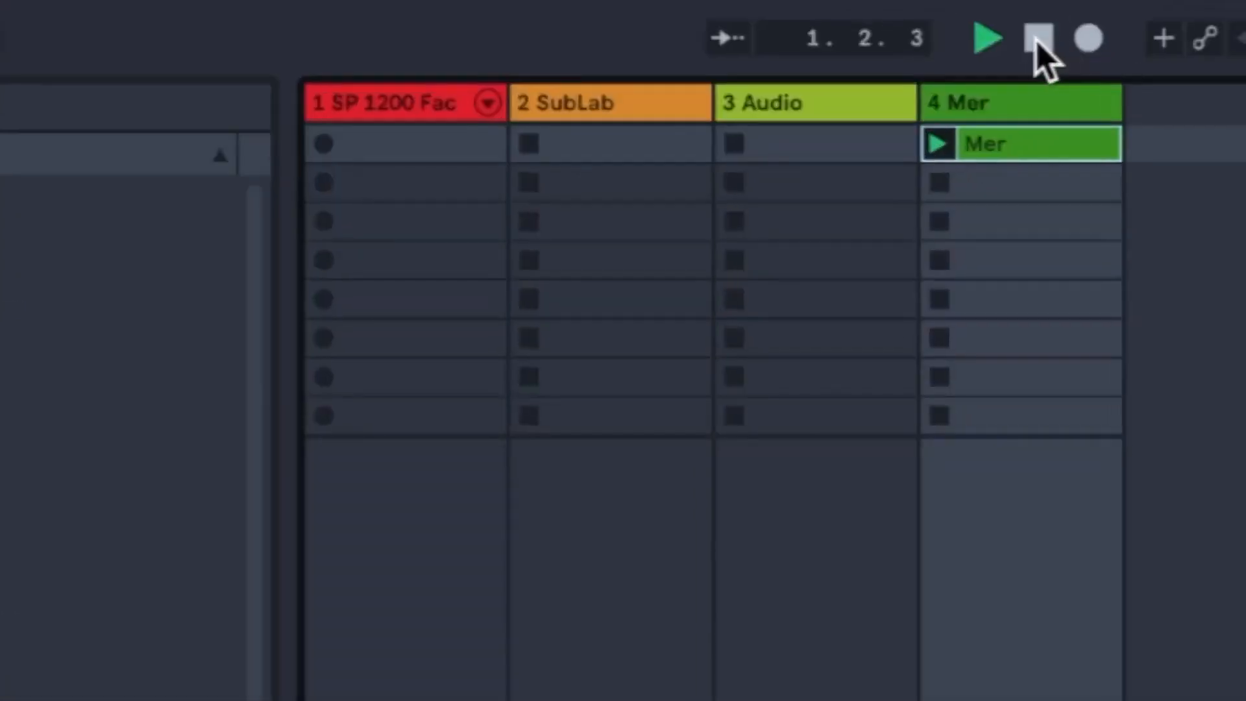
left_click(1037, 39)
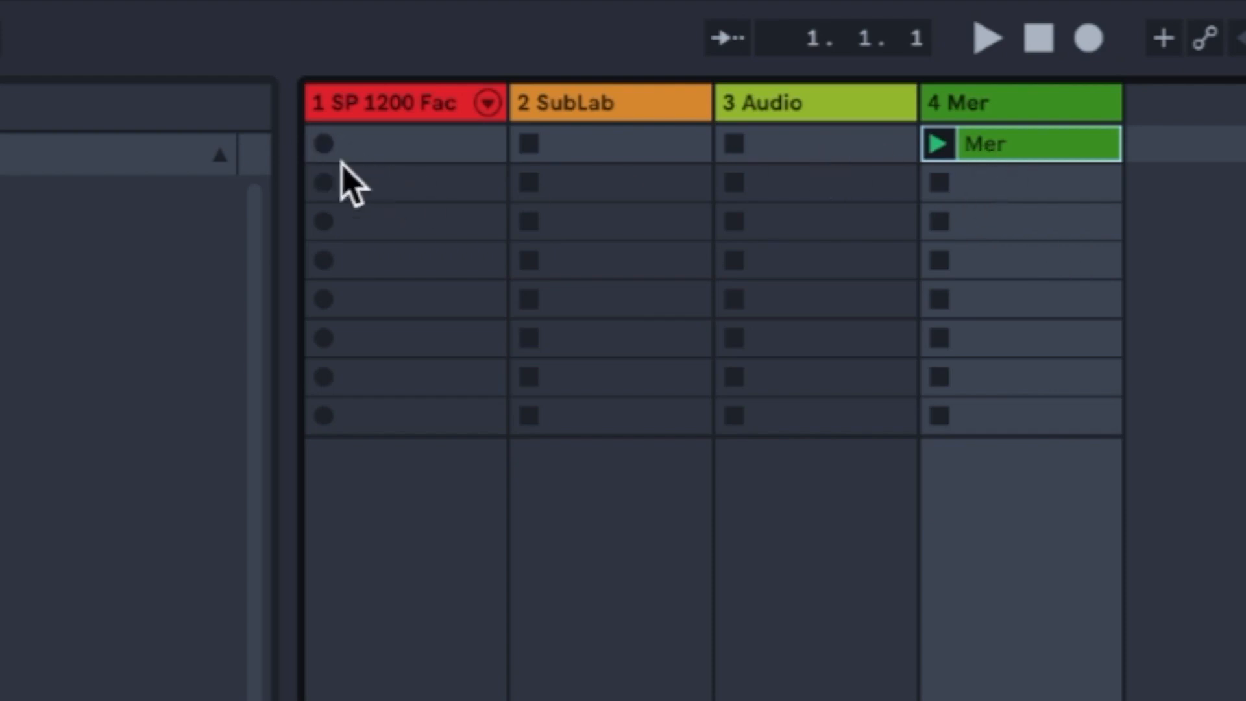
left_click(324, 141)
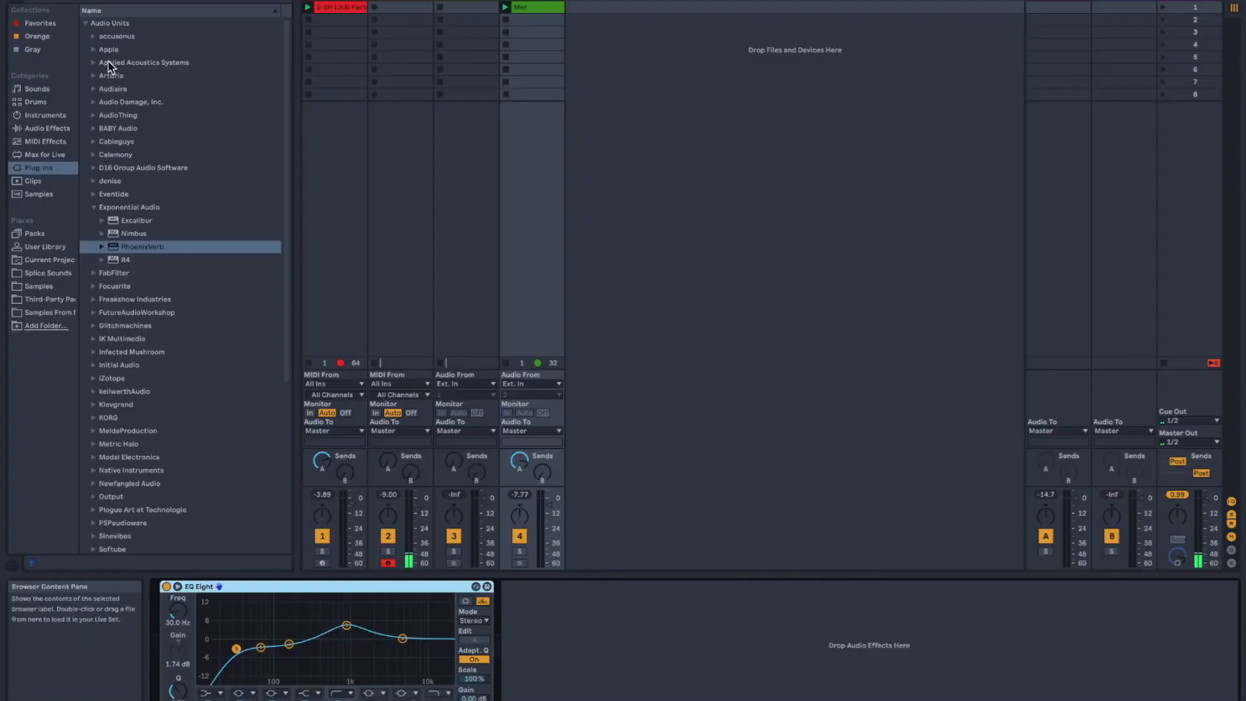
Add a Compressor after EQ Eight on the Mer track and enable its sidechain.
left_click(58, 128)
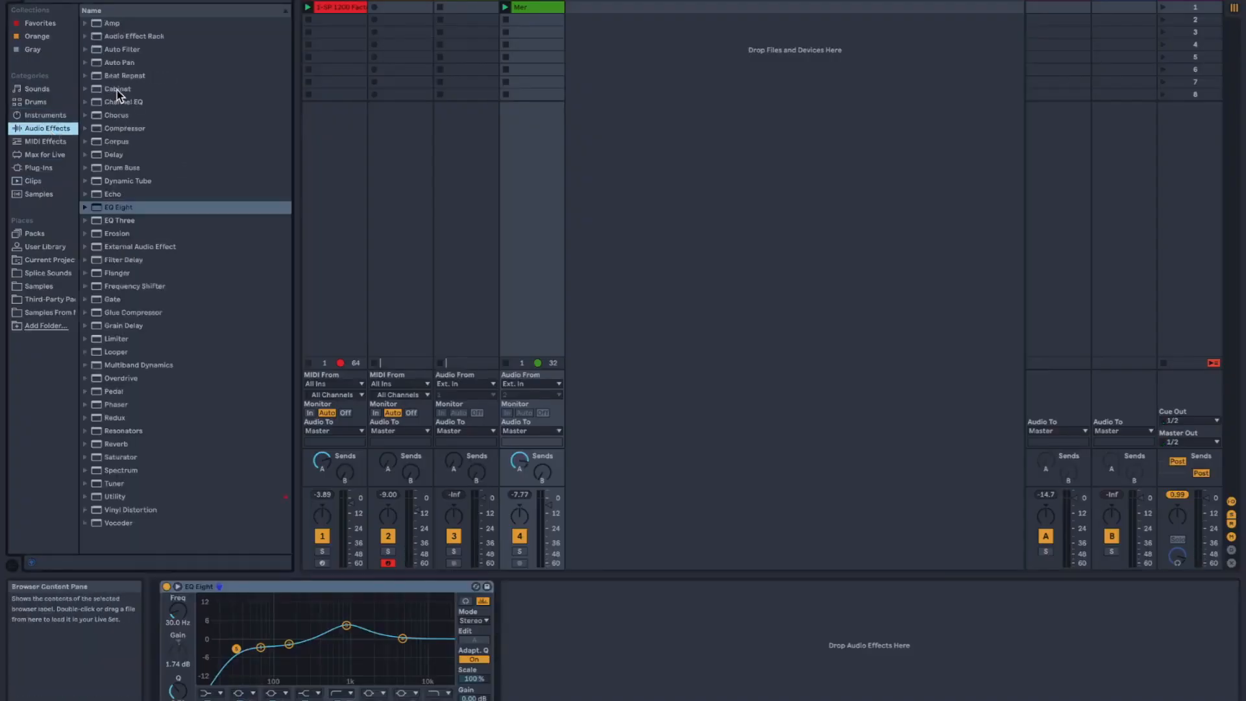
left_click(116, 129)
left_click_drag(528, 607, 560, 619)
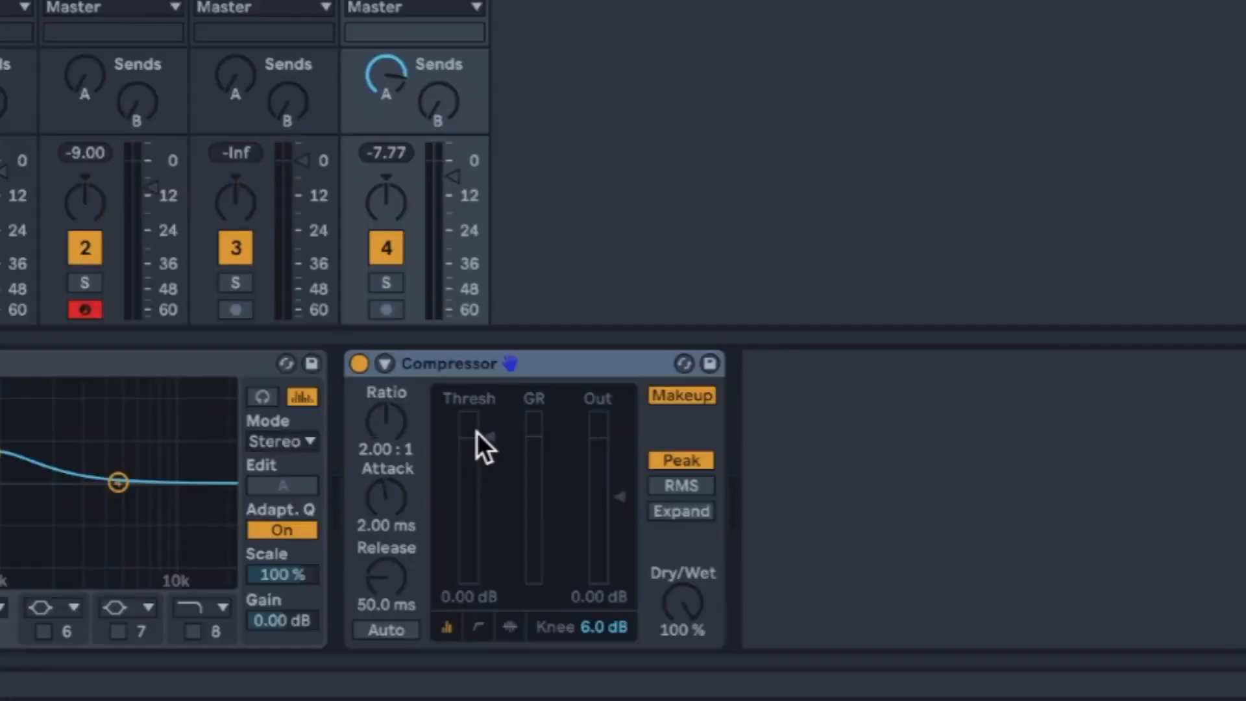
left_click(519, 586)
left_click(523, 600)
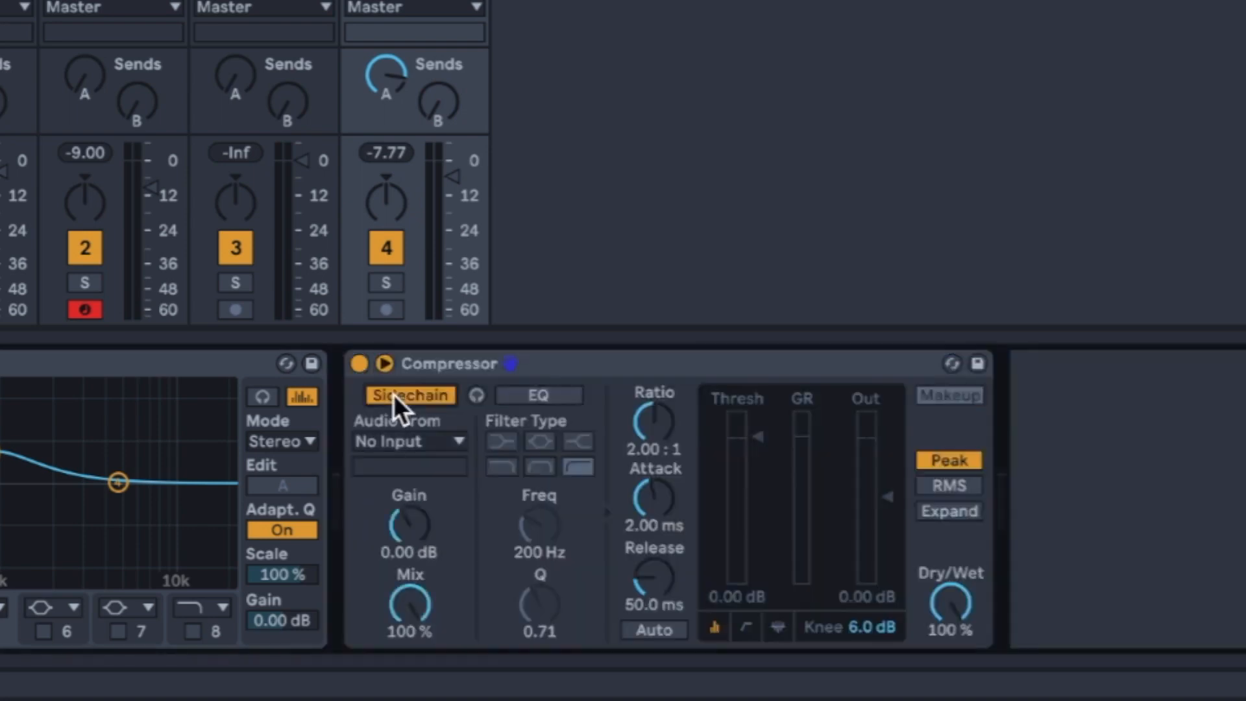
Set the sidechain source to 1-SP 1200 Factory Drums, using a Post FX signal from one of its drum chains.
left_click(415, 441)
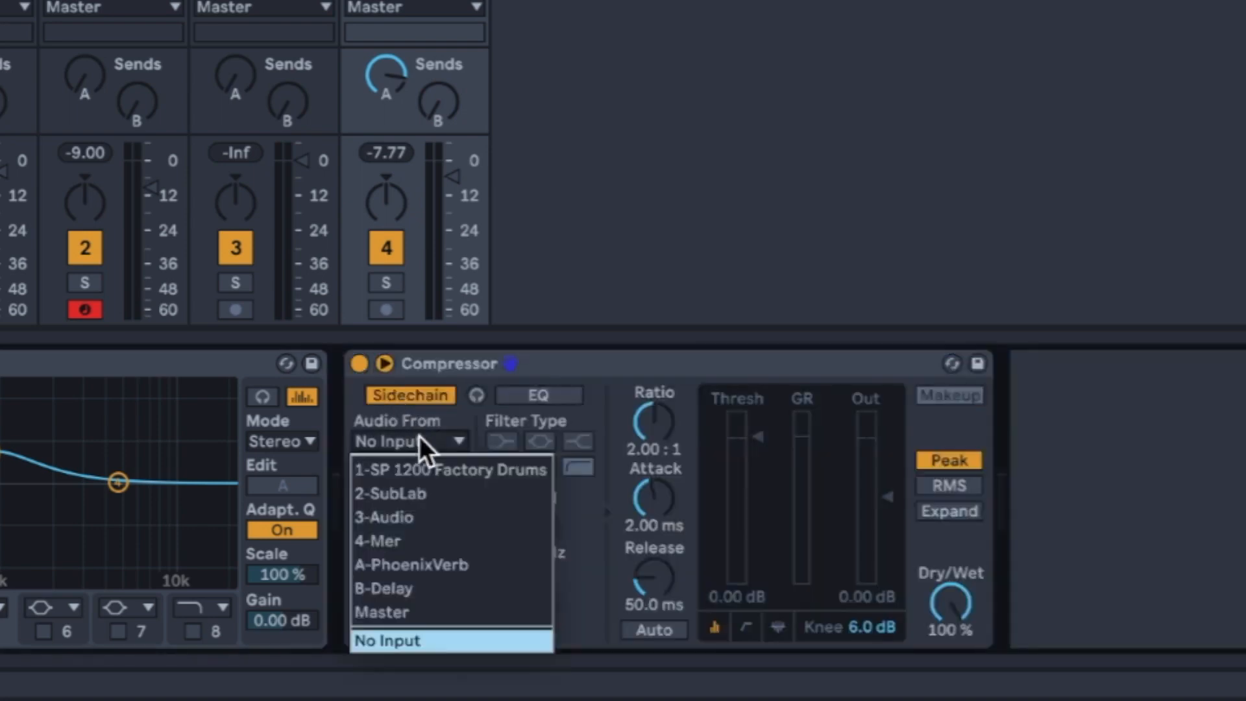
left_click(423, 467)
left_click(401, 466)
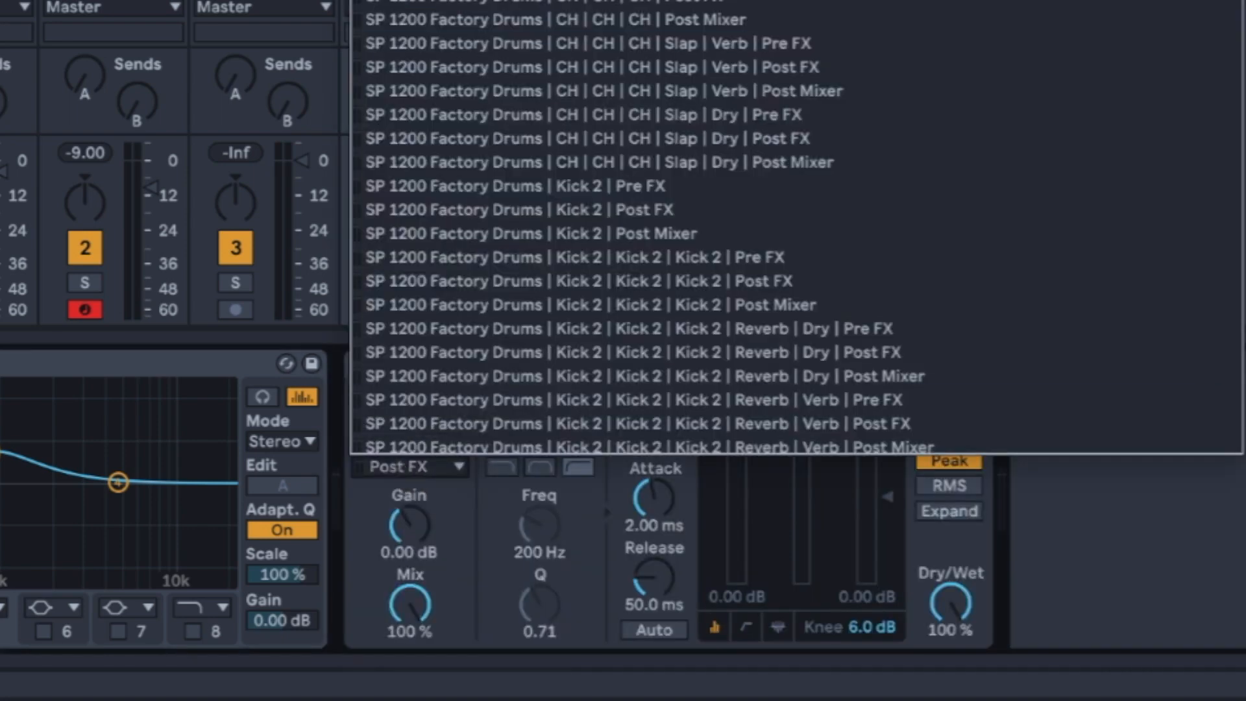
left_click(645, 557)
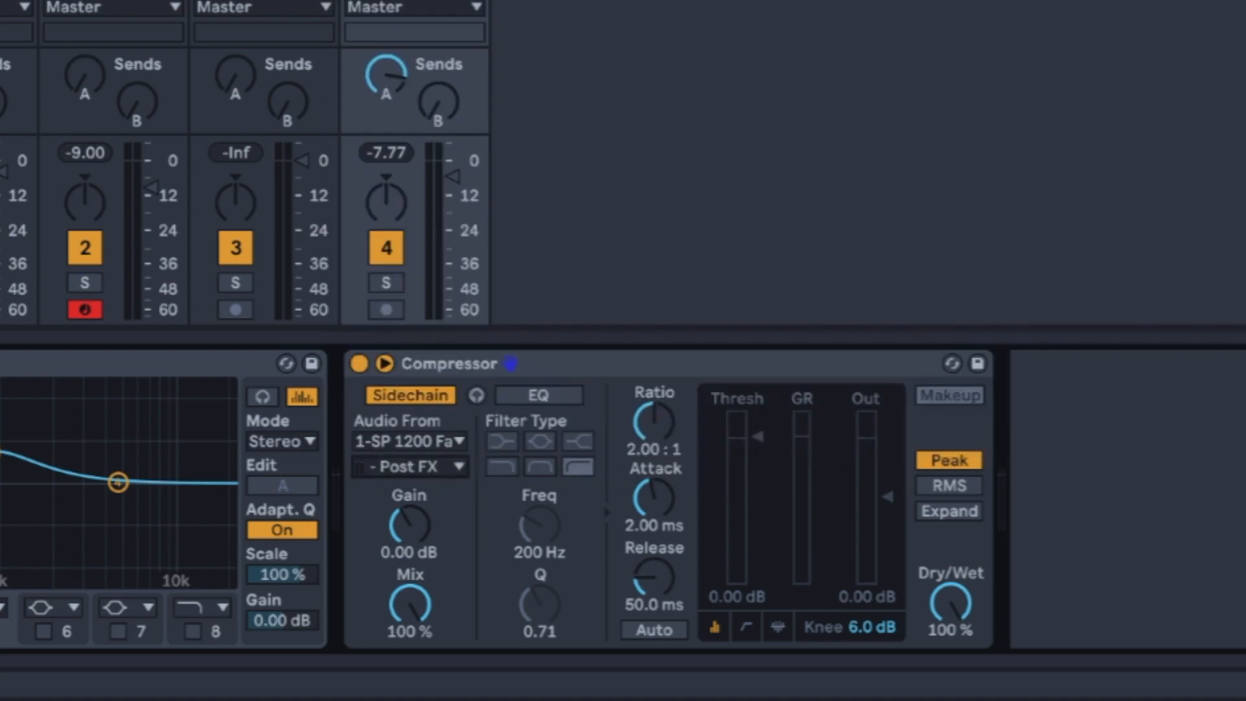
Show the Compressor's activity view and set threshold to -28.6 dB, release to 53.6 ms and ratio to 2.68:1, listening during playback.
left_click(777, 627)
left_click_drag(804, 445, 796, 561)
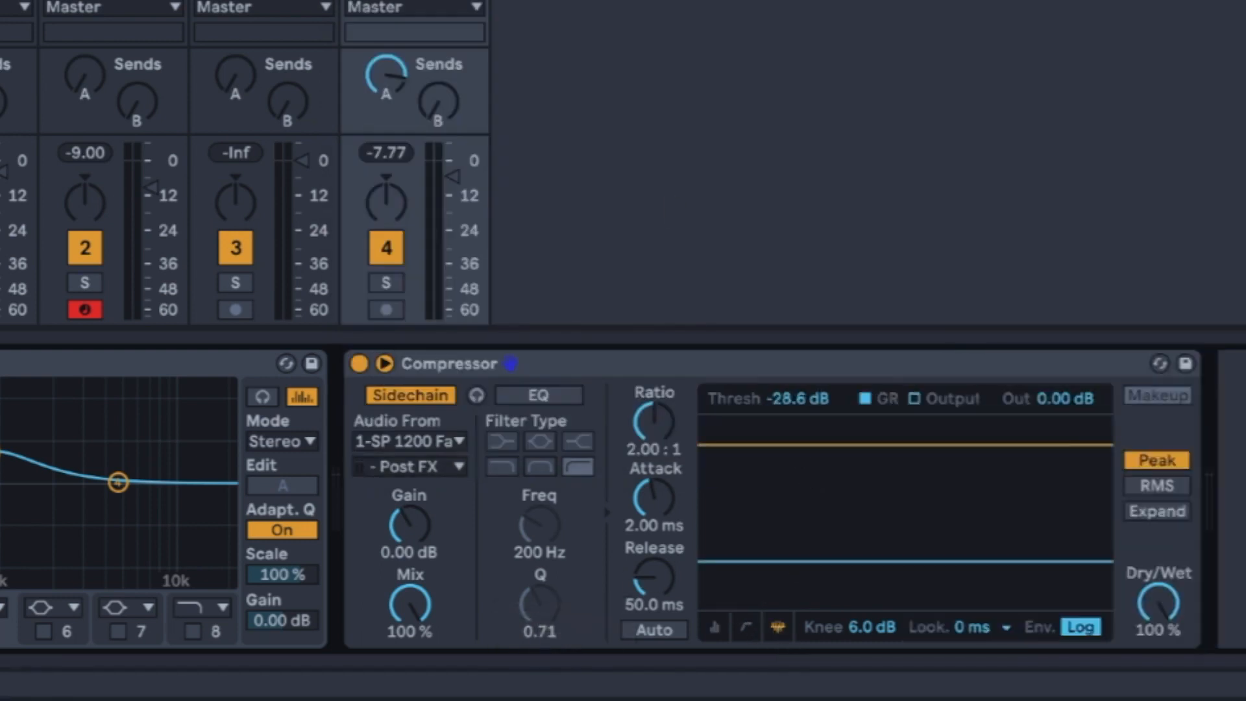
key("space")
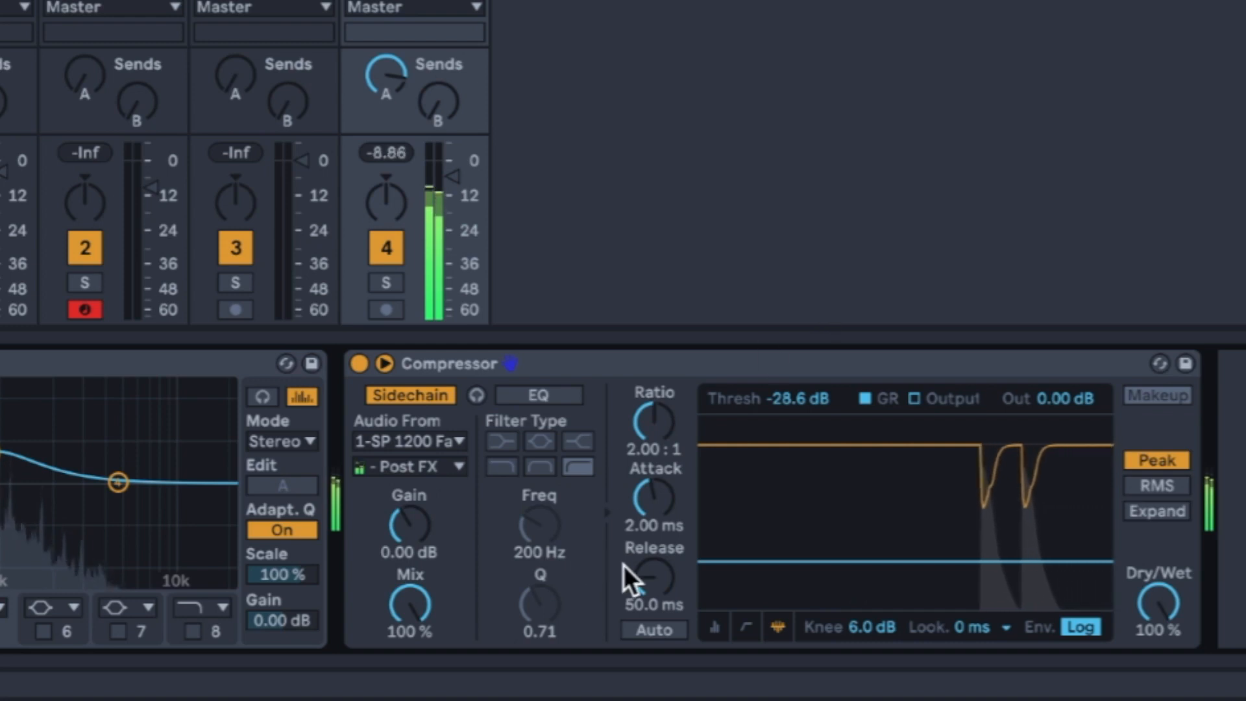
mouse_move(651, 580)
left_mouse_down()
mouse_move(652, 522)
mouse_move(652, 578)
mouse_move(652, 562)
left_mouse_up()
mouse_move(665, 418)
left_mouse_down()
mouse_move(665, 402)
mouse_move(661, 423)
left_mouse_up()
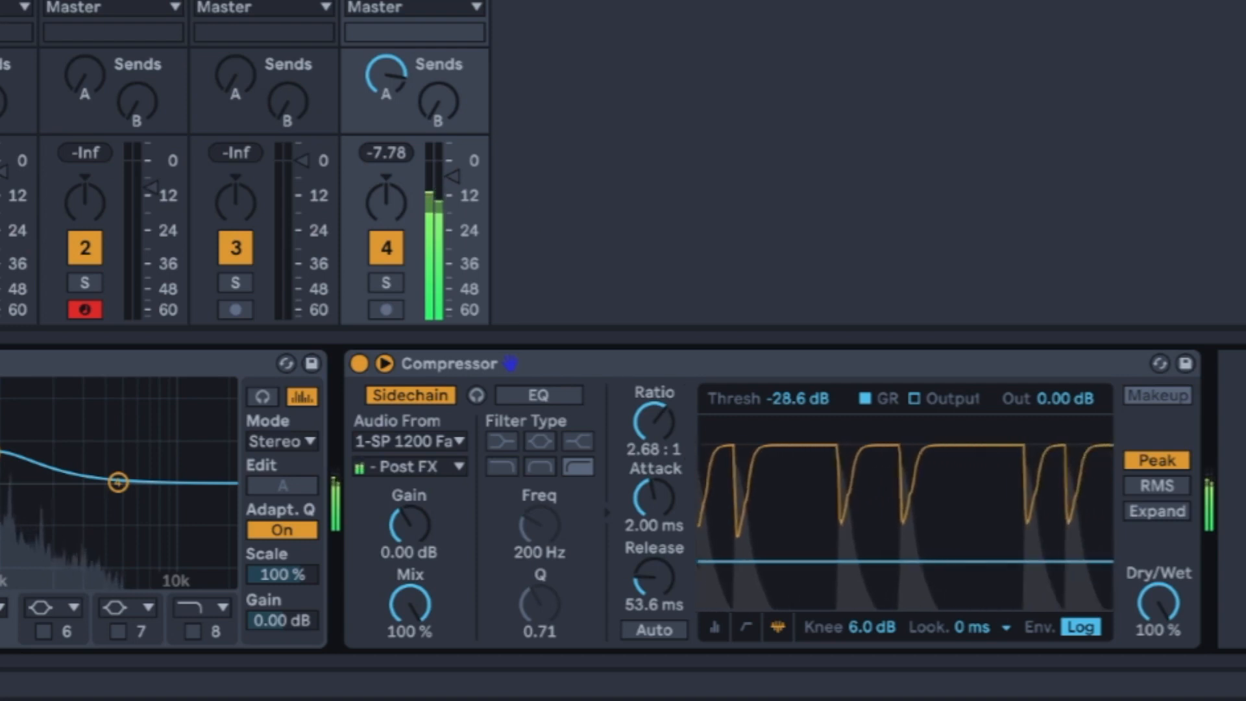
Copy the sidechained Compressor from the Mer track to the SubLab track, placing it after the SubLab instrument.
left_click(837, 361)
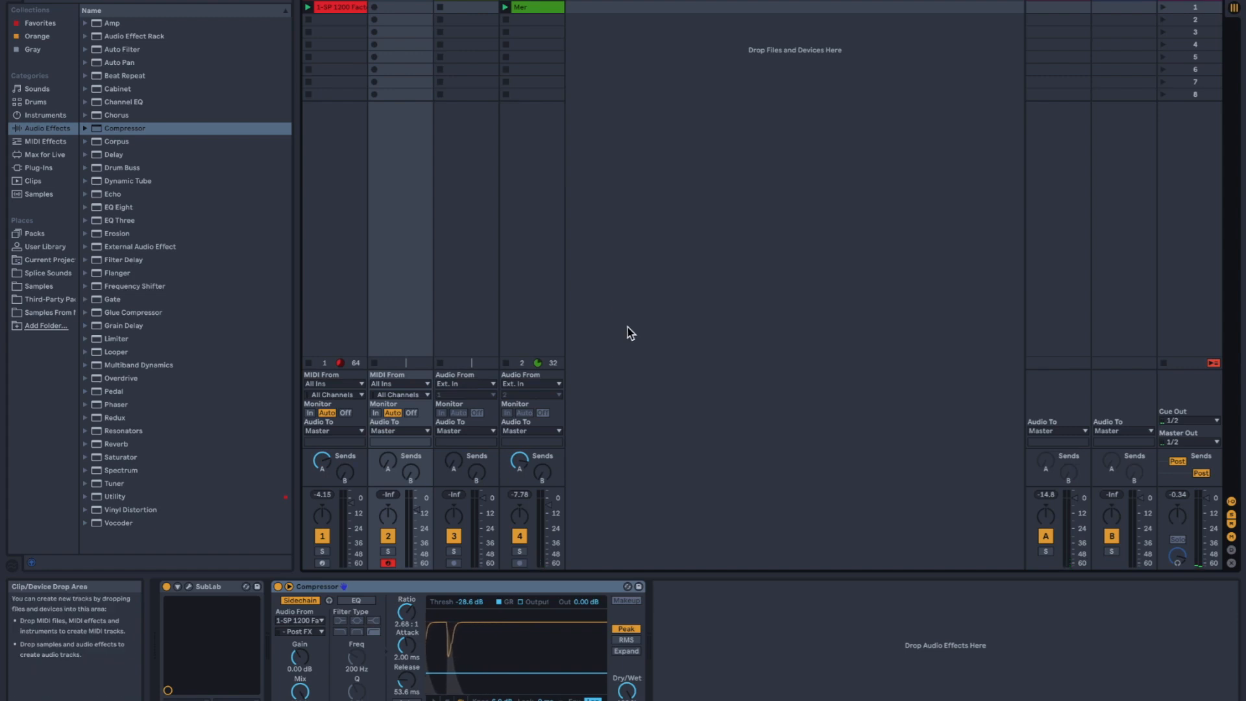
left_click(213, 588)
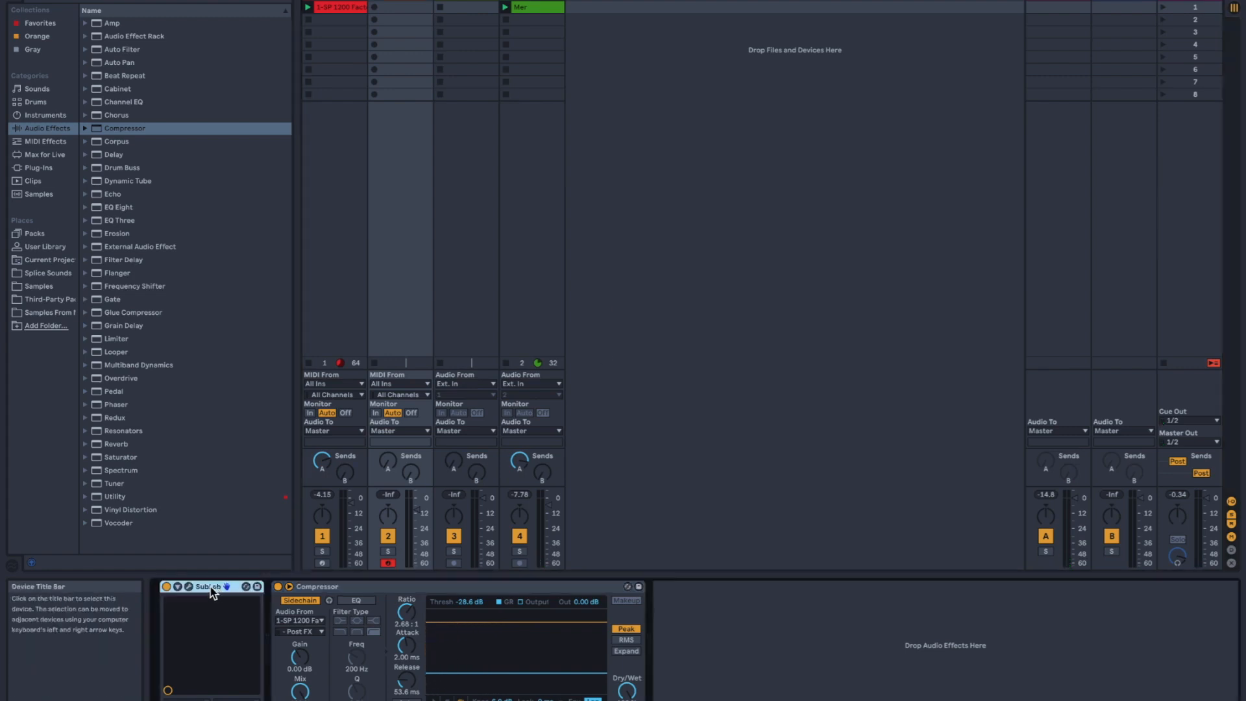
Show the SubLab instrument's 808 Smoke patch and record a 16-bar bass clip in the SubLab track's first slot.
left_click(188, 586)
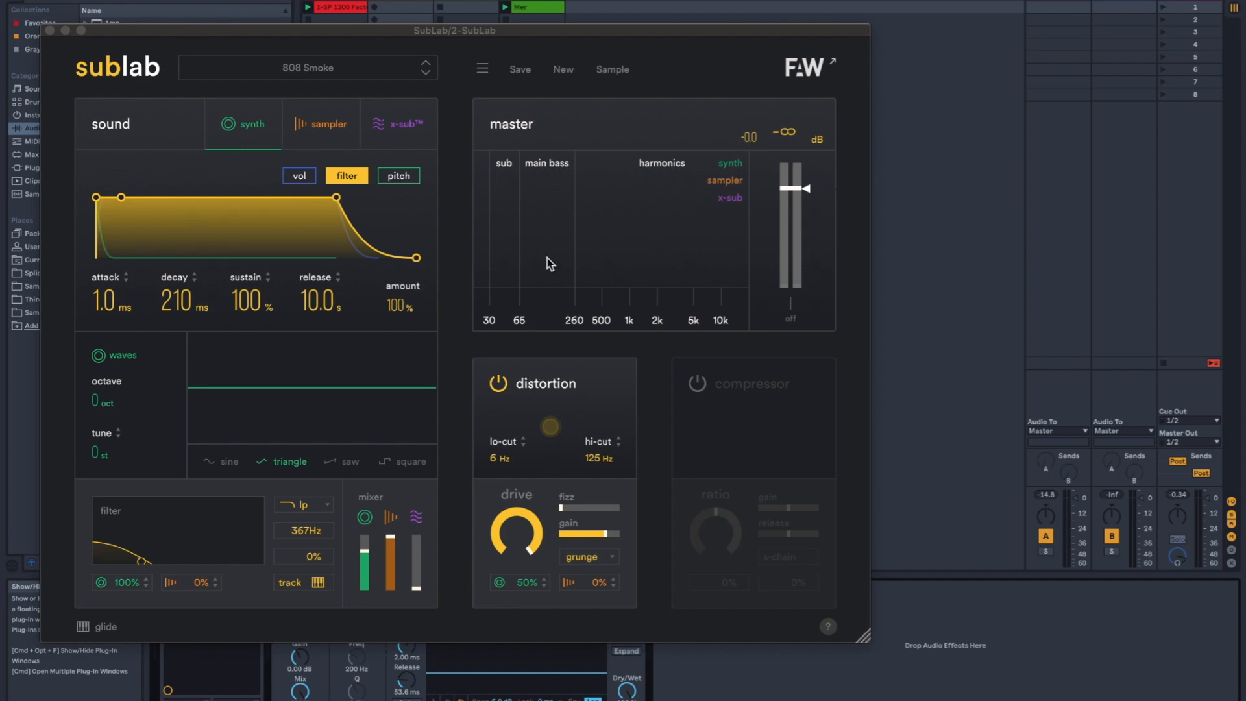
left_click(50, 30)
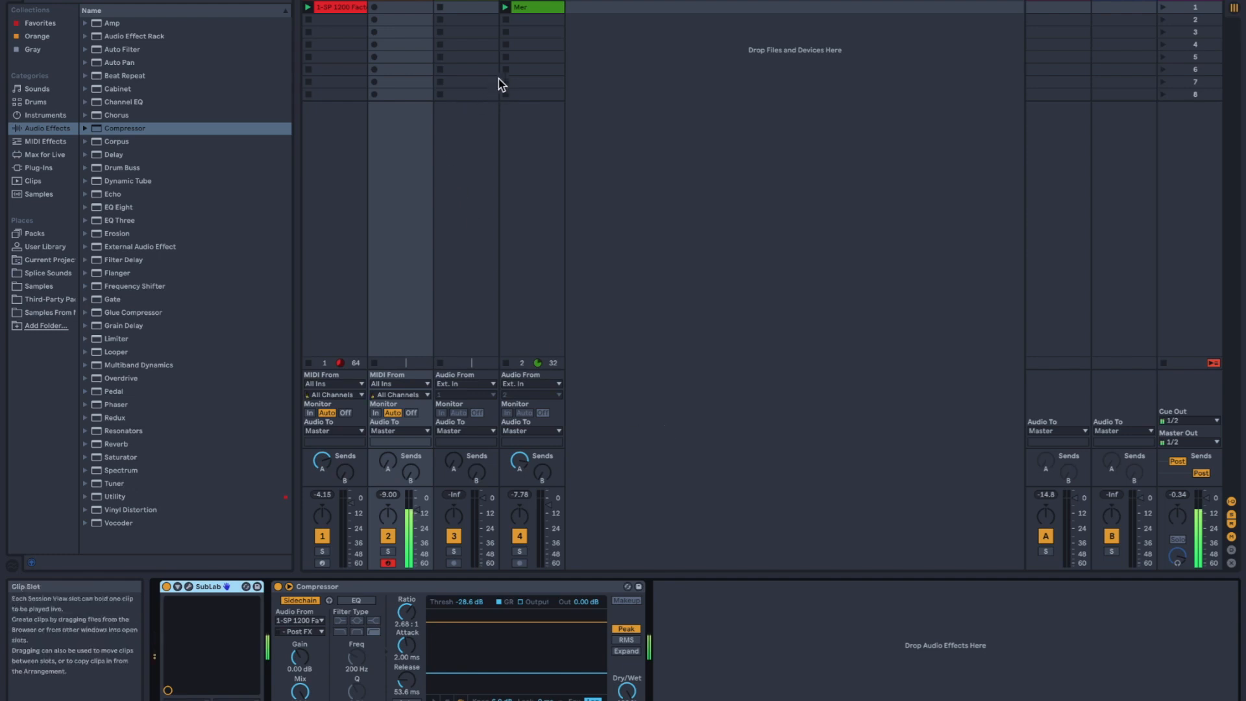
left_click(382, 10)
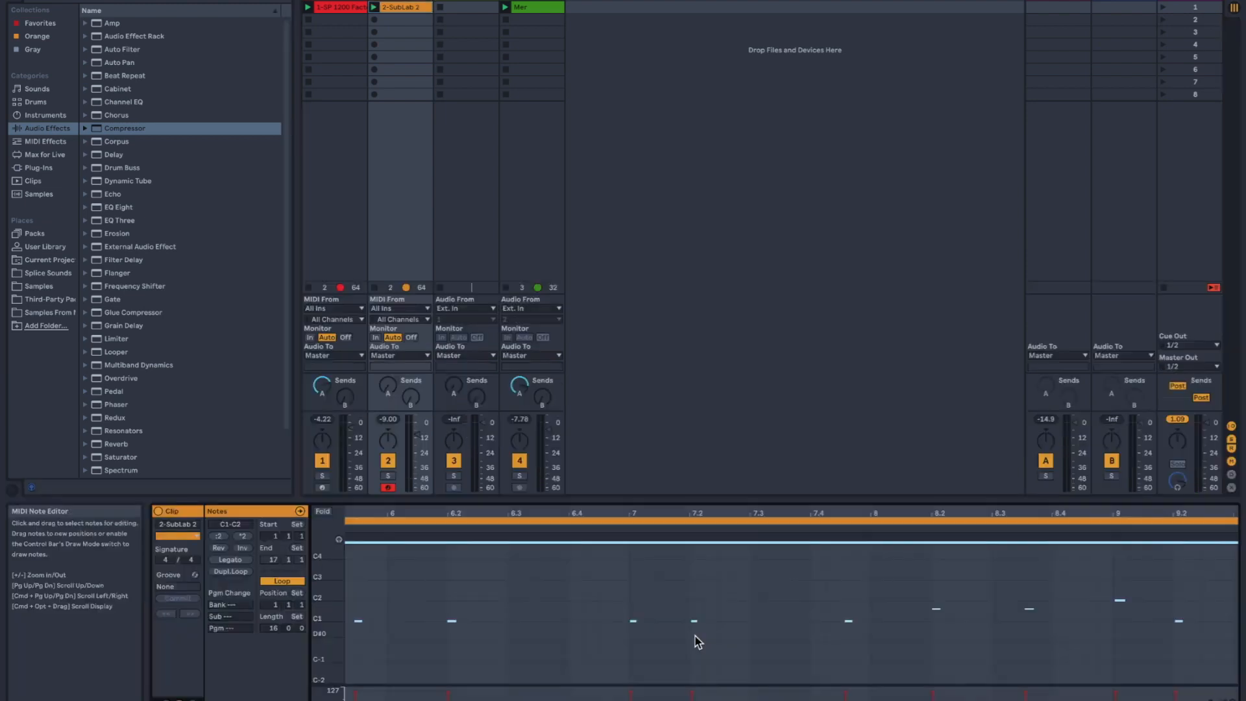
Examine the recorded bass notes along the SubLab clip.
scroll(695, 636, "down", 5)
left_click(498, 583)
left_click(417, 173)
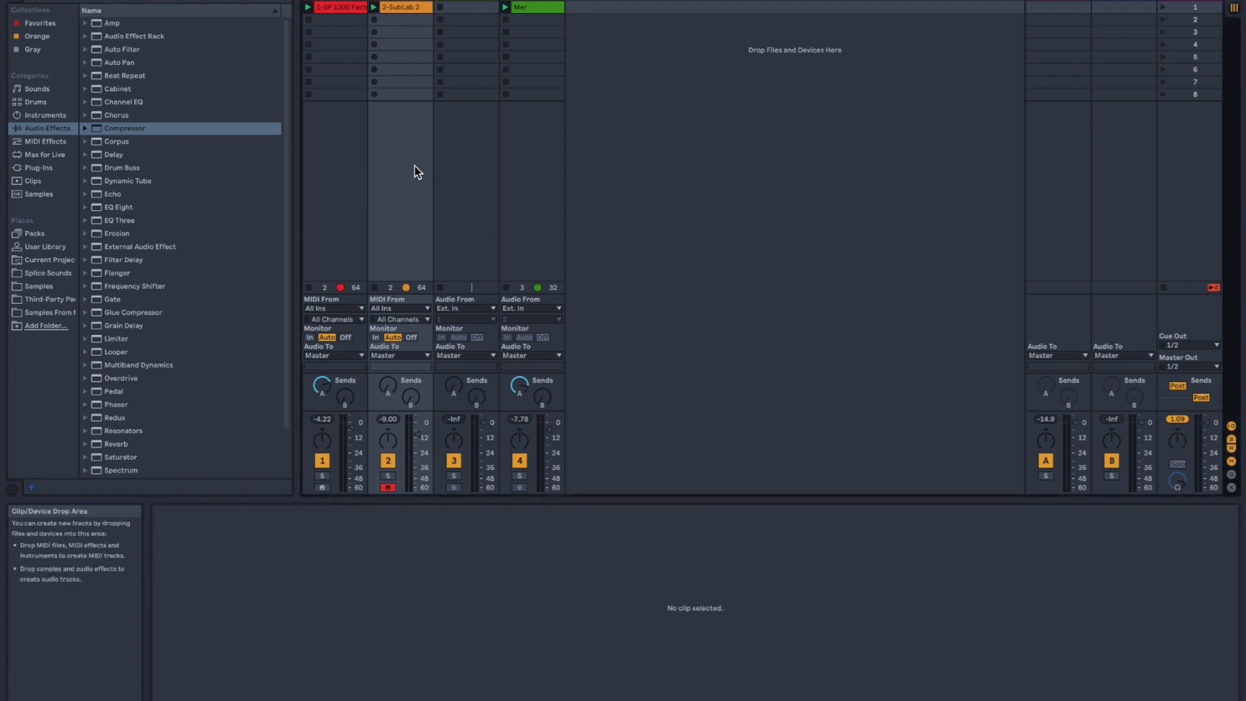
Load BABY Audio's Smooth Operator onto the Mer track and move its window clear of the browser.
double_click(548, 5)
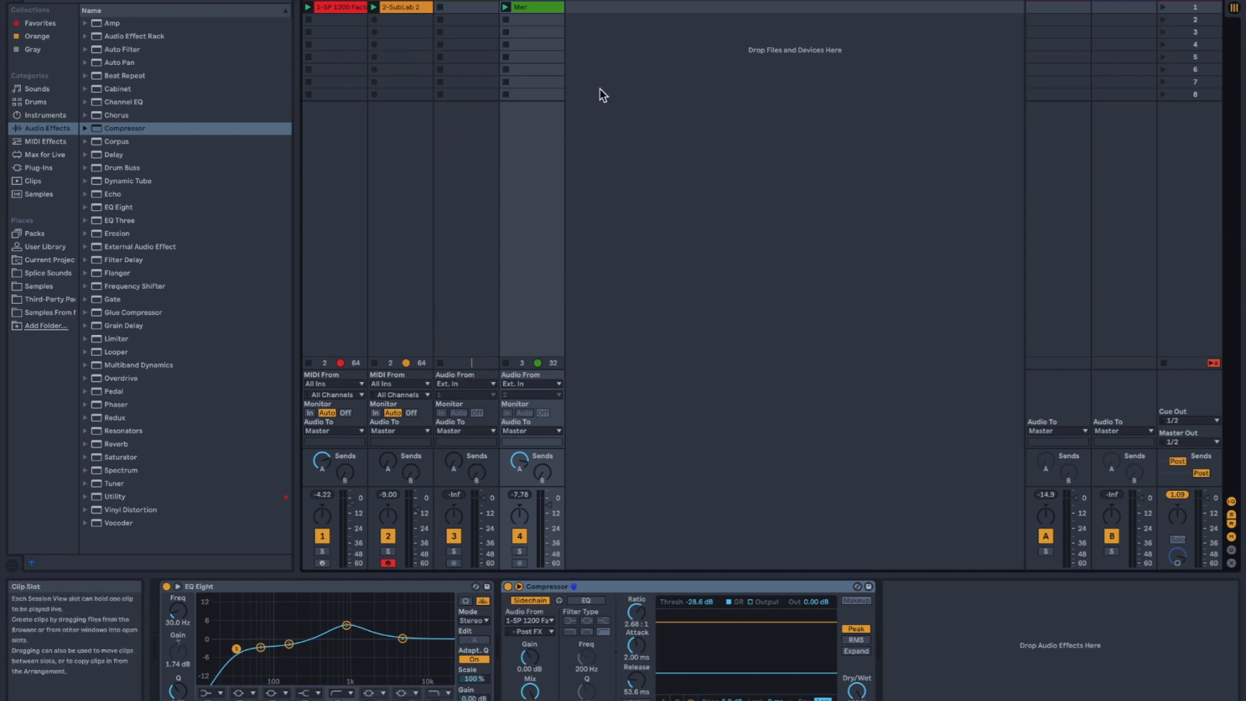
left_click(40, 168)
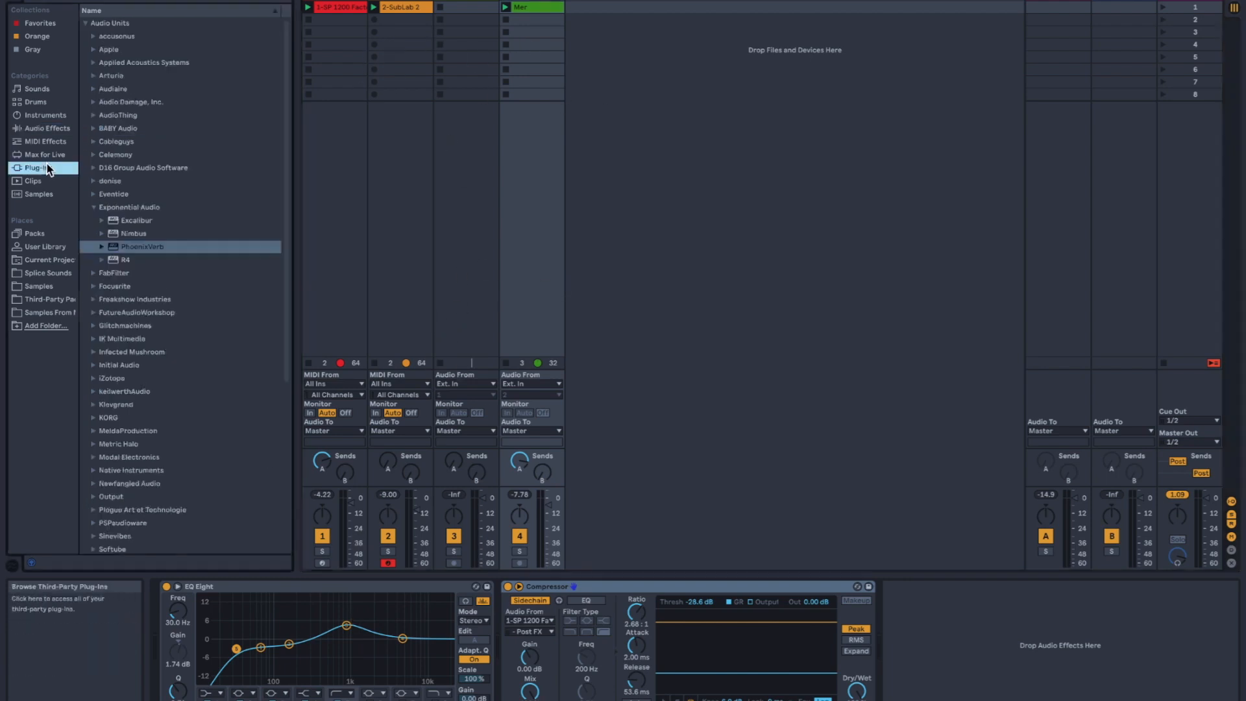
left_click(93, 207)
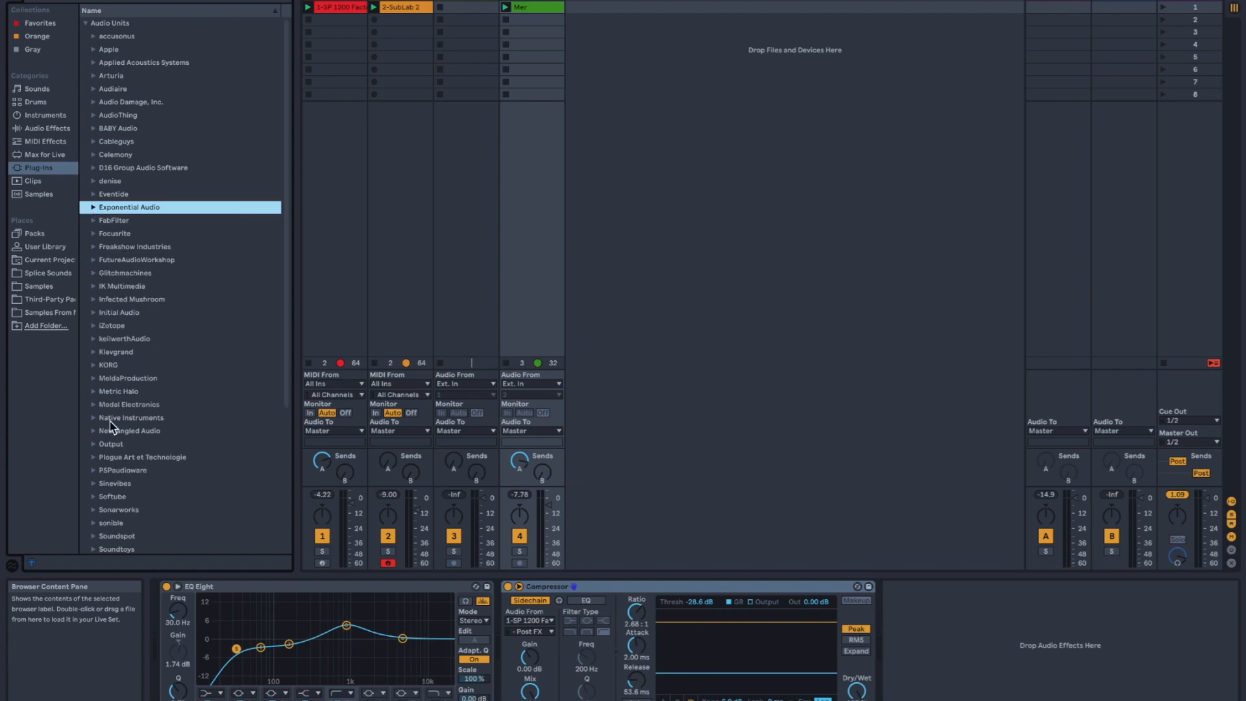
left_click(93, 129)
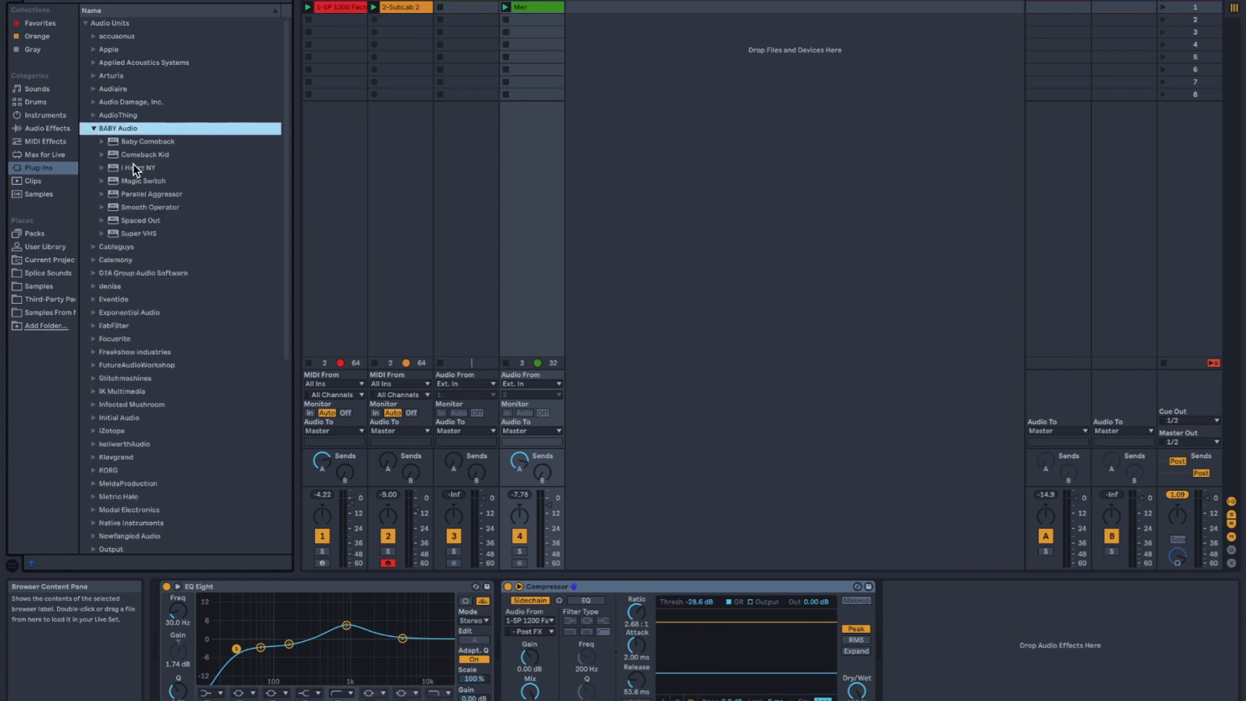
double_click(142, 207)
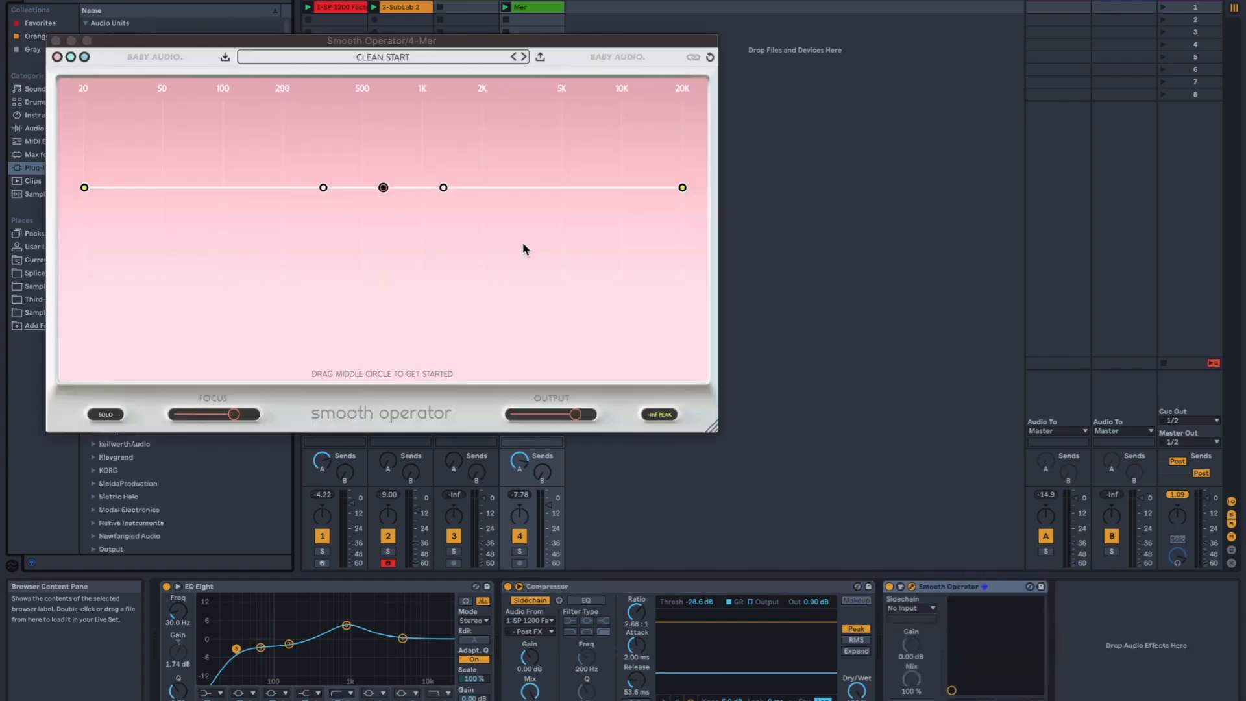
left_click_drag(335, 40, 612, 142)
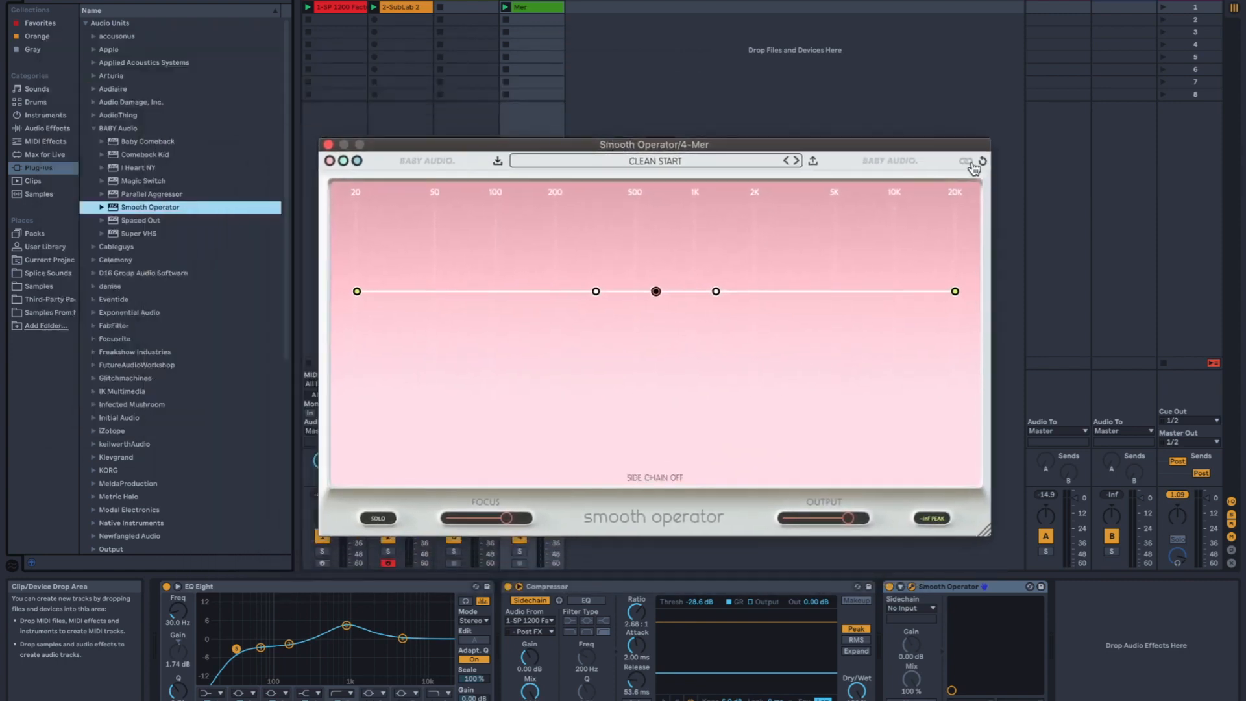
Switch Smooth Operator to its blue theme, set its sidechain source to 2-SubLab, and place it before the Compressor.
left_click(356, 160)
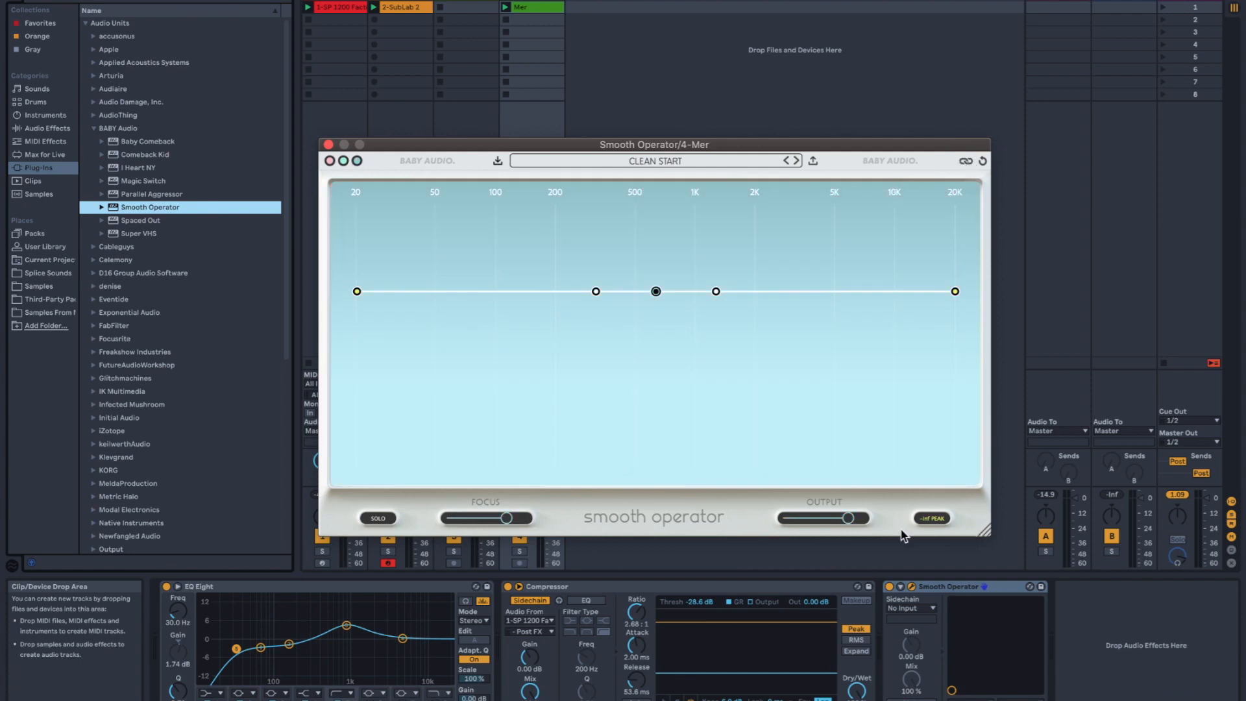
left_click(908, 608)
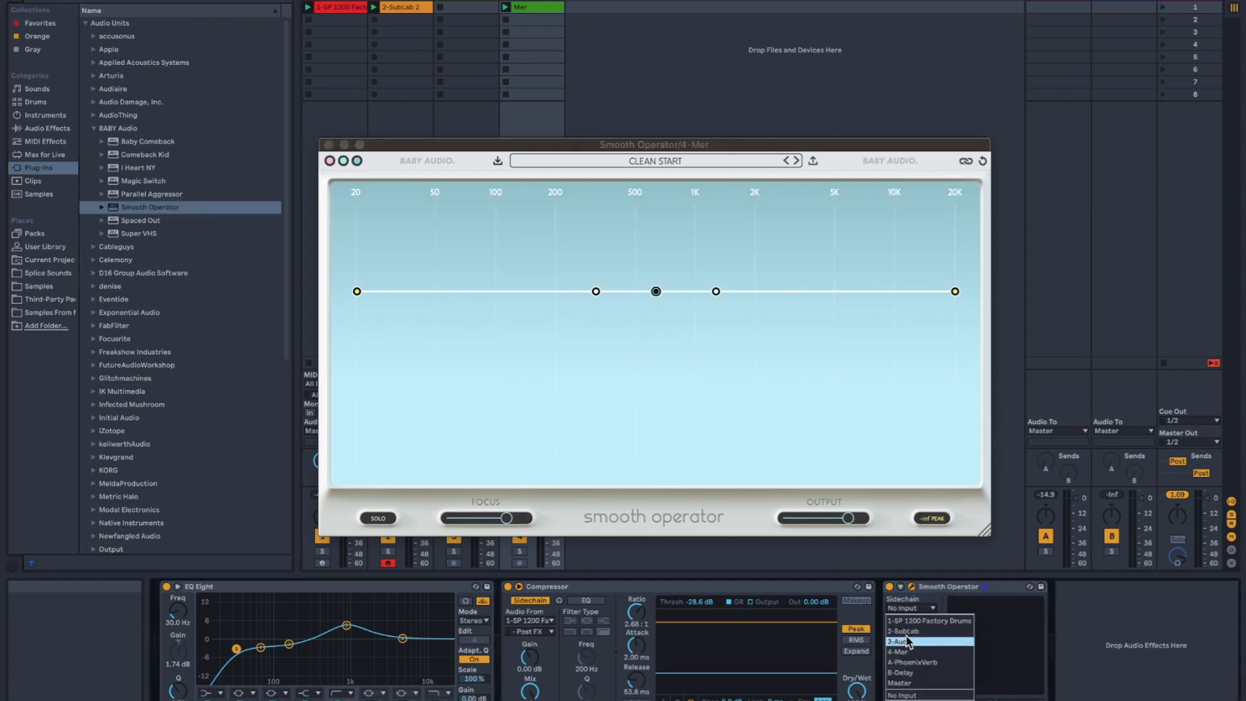
left_click(903, 630)
left_click_drag(944, 587, 510, 587)
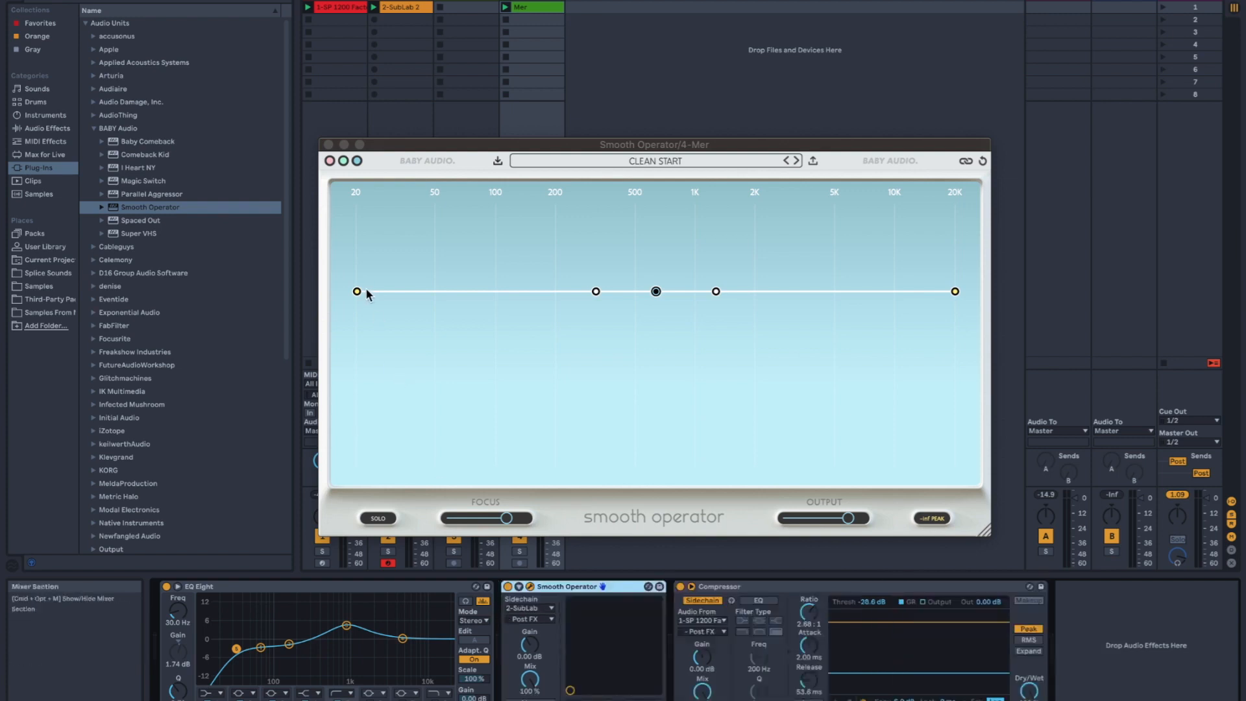
Lower Smooth Operator's curve in the low frequencies, listen to the result in playback, and close the plug-in window.
left_click_drag(356, 294, 356, 312)
left_click_drag(655, 294, 592, 299)
left_click_drag(357, 313, 355, 317)
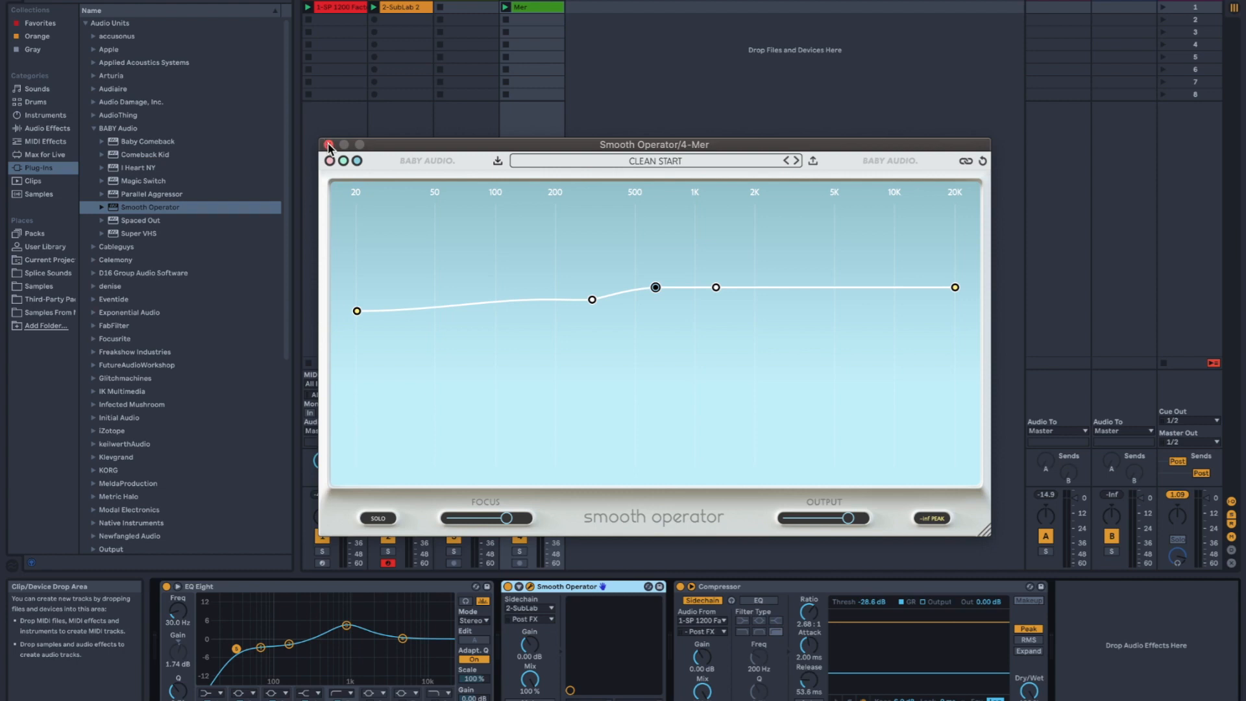
key("space")
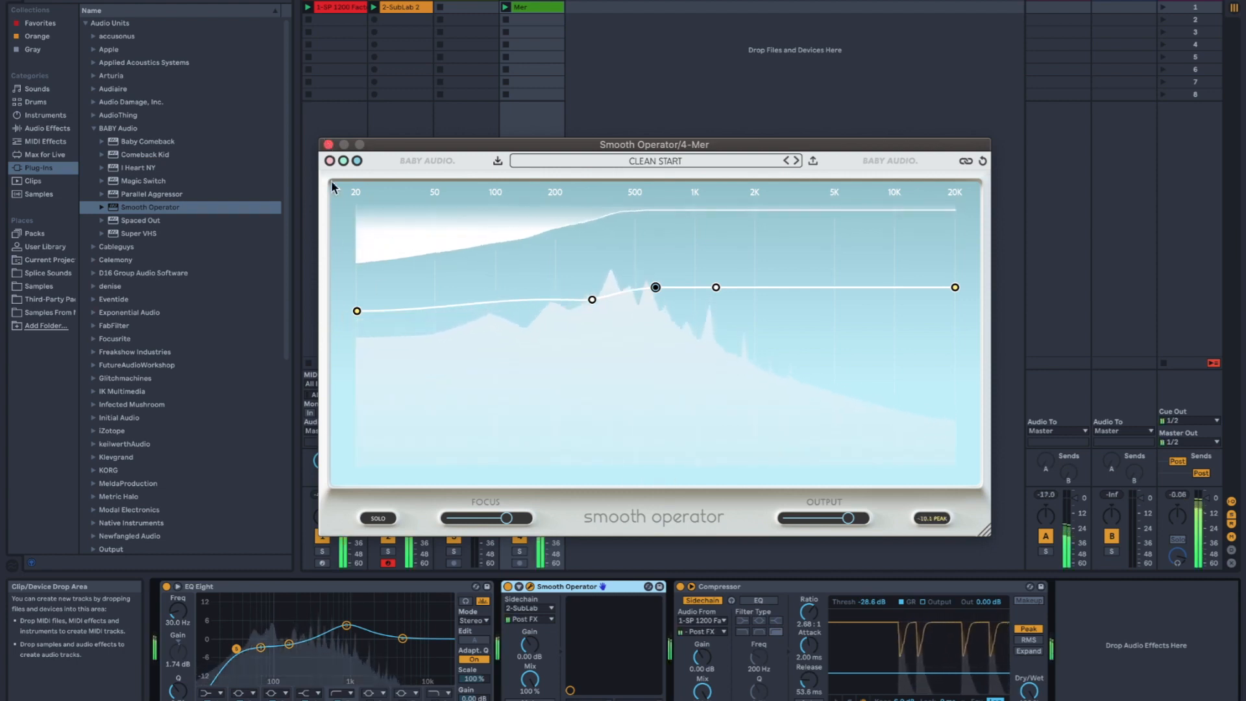
left_click(329, 144)
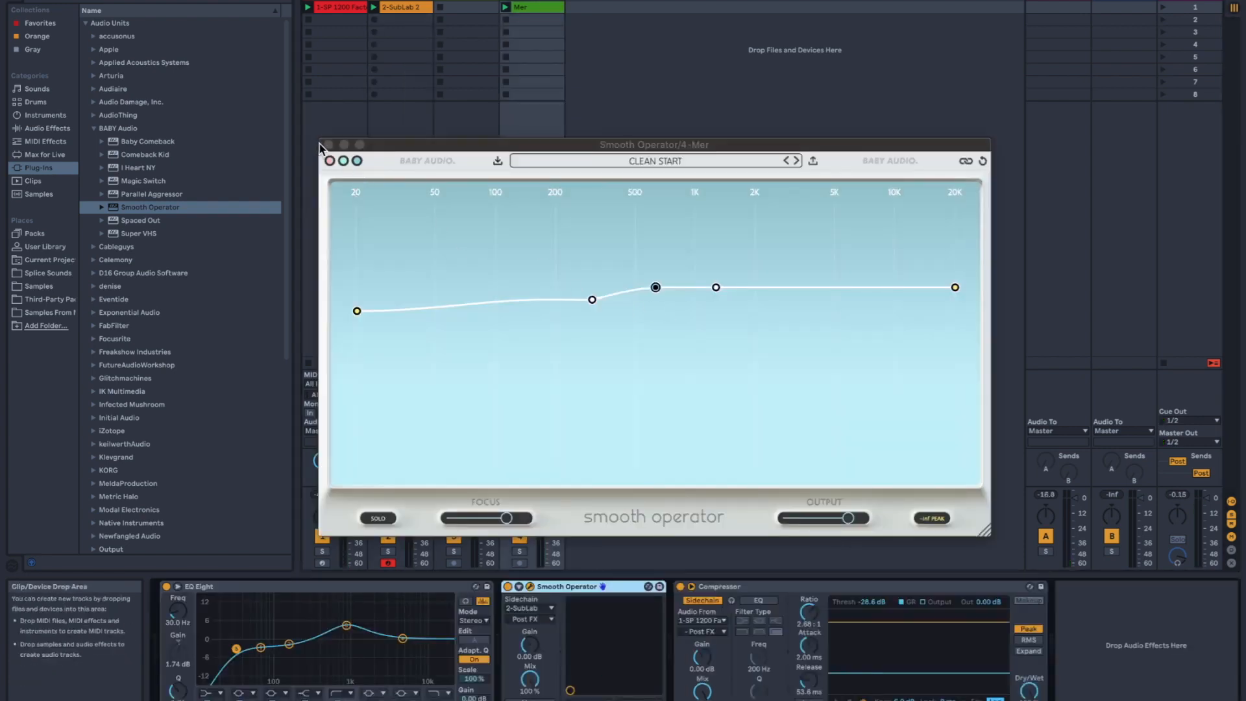
left_click(329, 145)
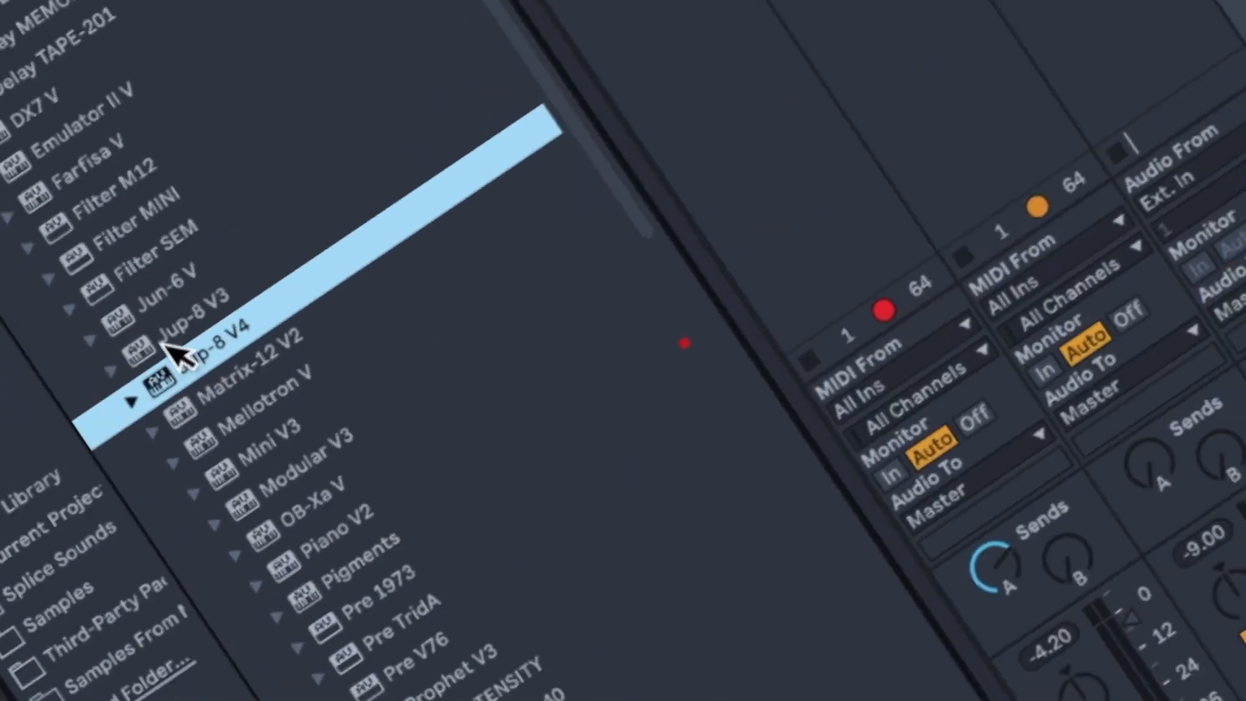
Load Arturia's Jup-8 V4 on a new MIDI track and browse its presets by style and type, trying Classic Synth Keys.
left_click_drag(187, 361, 753, 74)
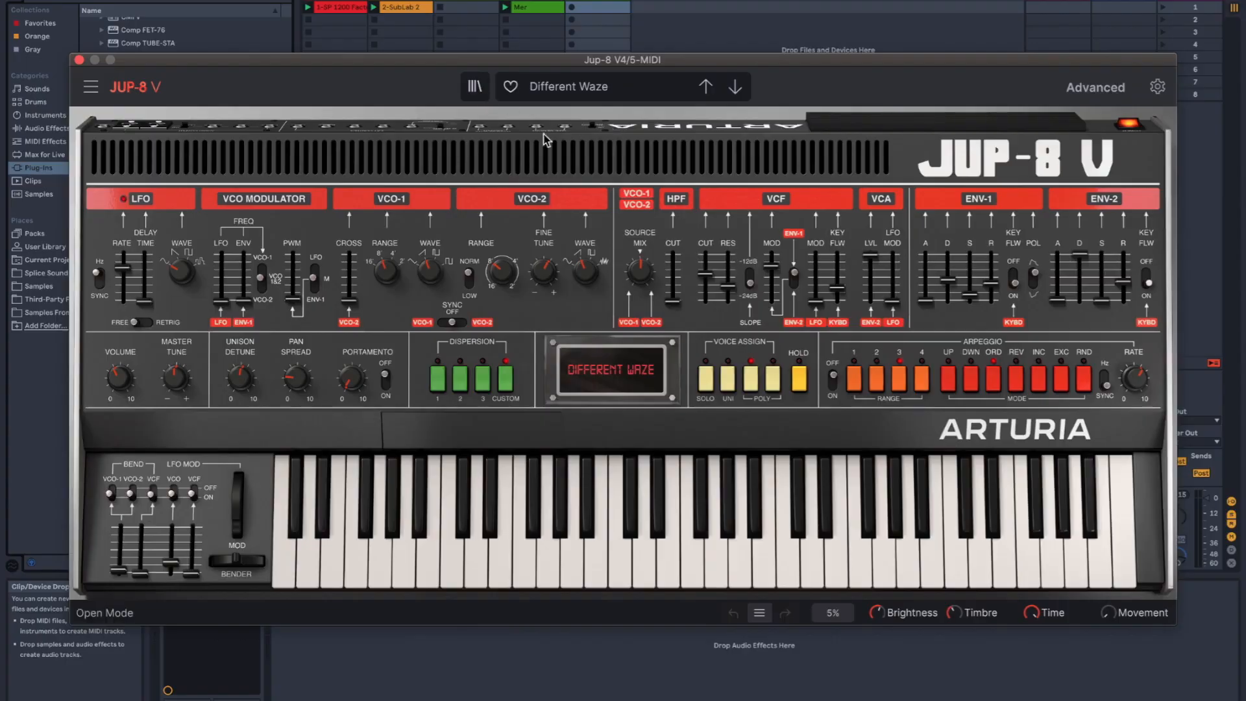
left_click(474, 87)
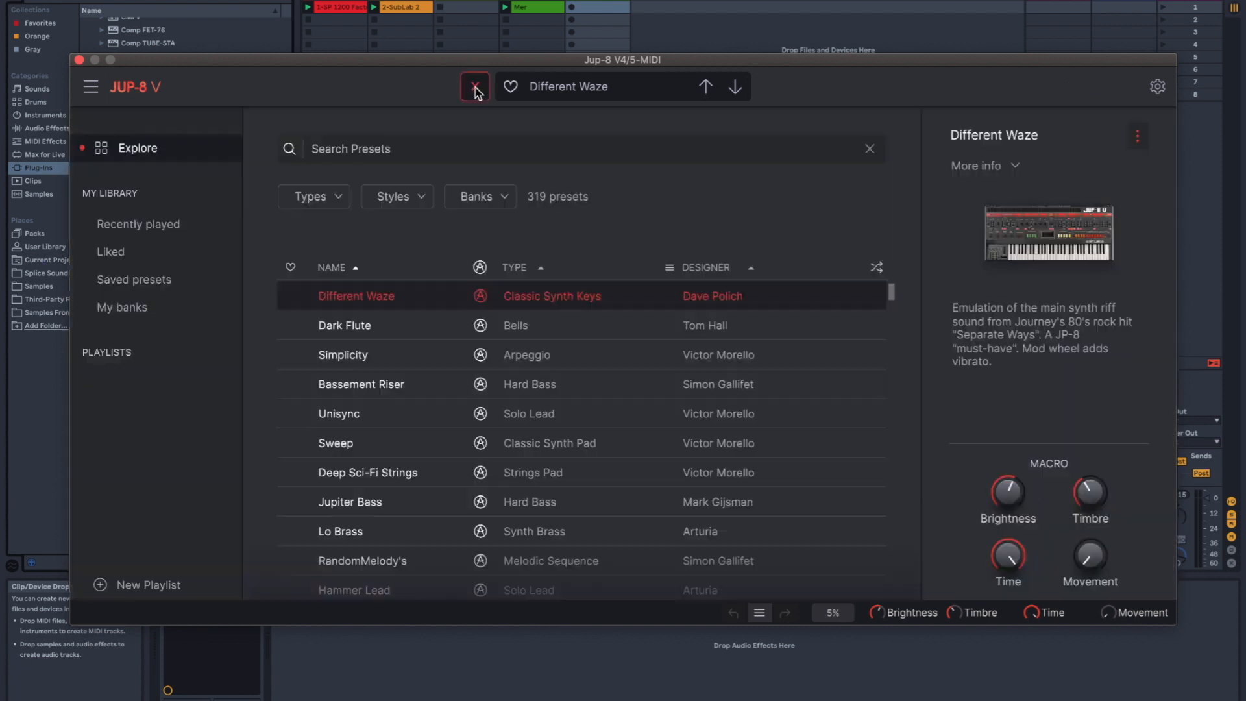
left_click(418, 201)
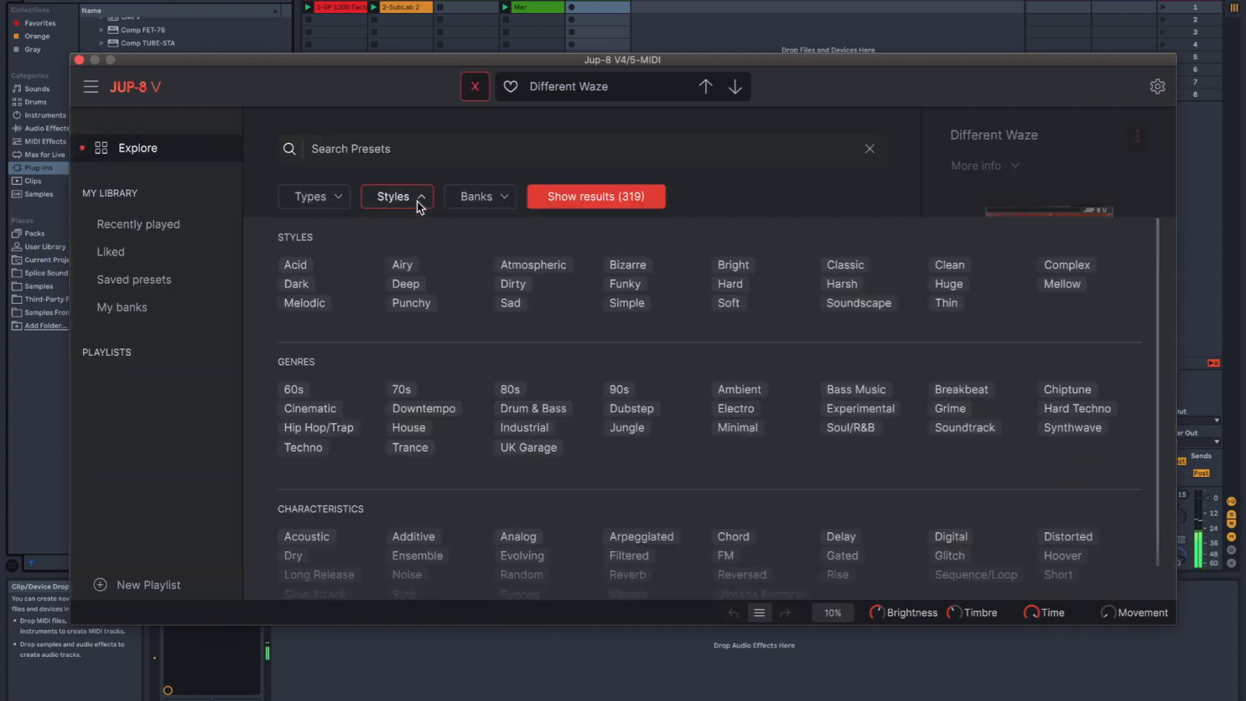
left_click(335, 206)
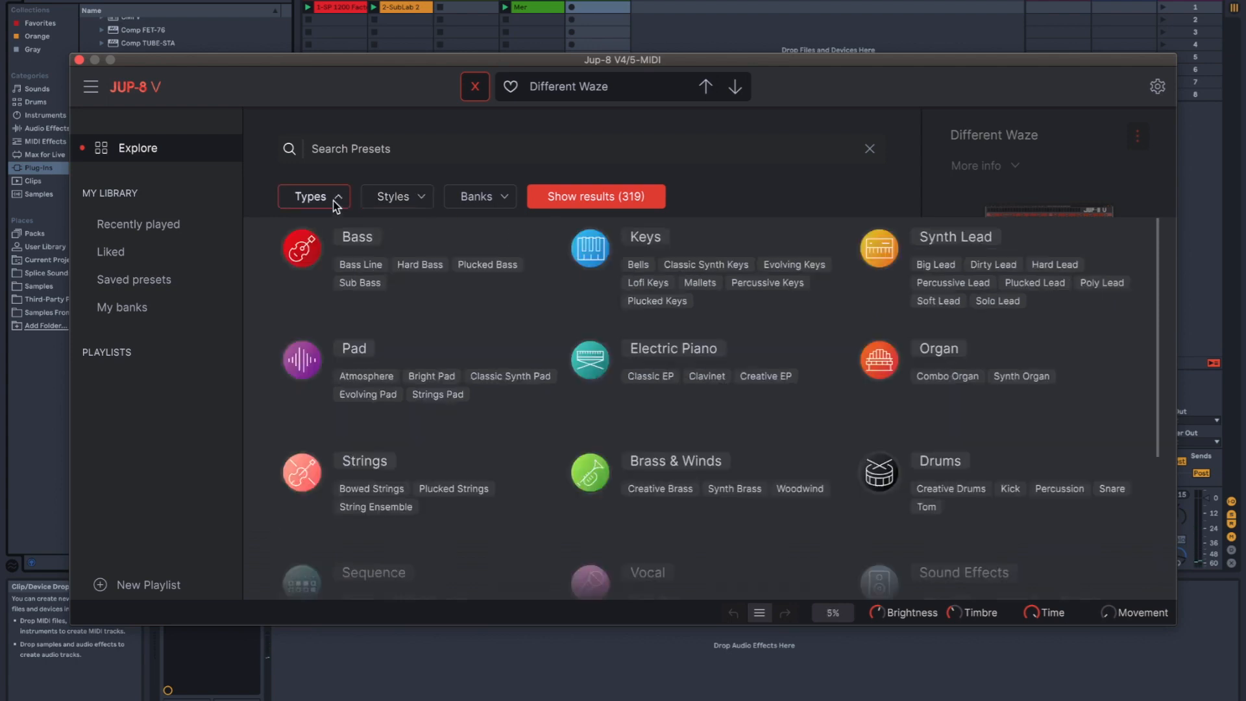
left_click(706, 264)
left_click(386, 231)
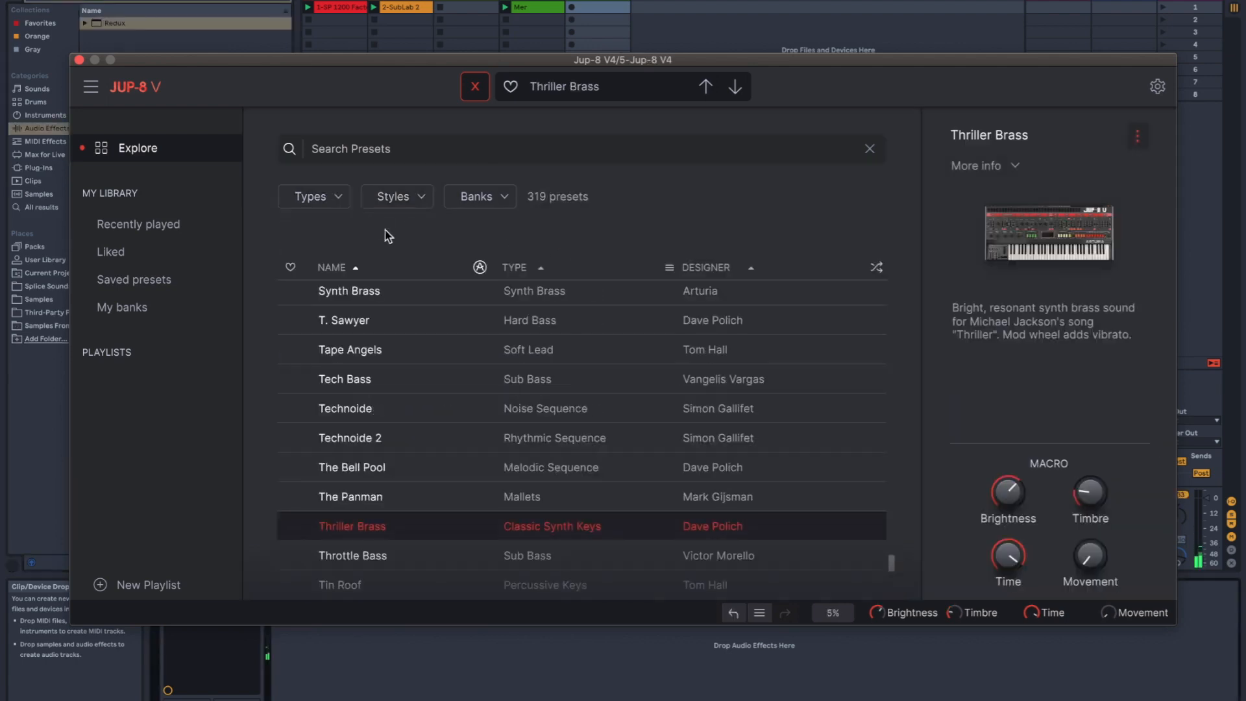
Filter the Jup-8 presets by Lofi Keys and audition Memories, Angel Valley, Echo and VoWell, stepping back to Angel Valley.
left_click(344, 206)
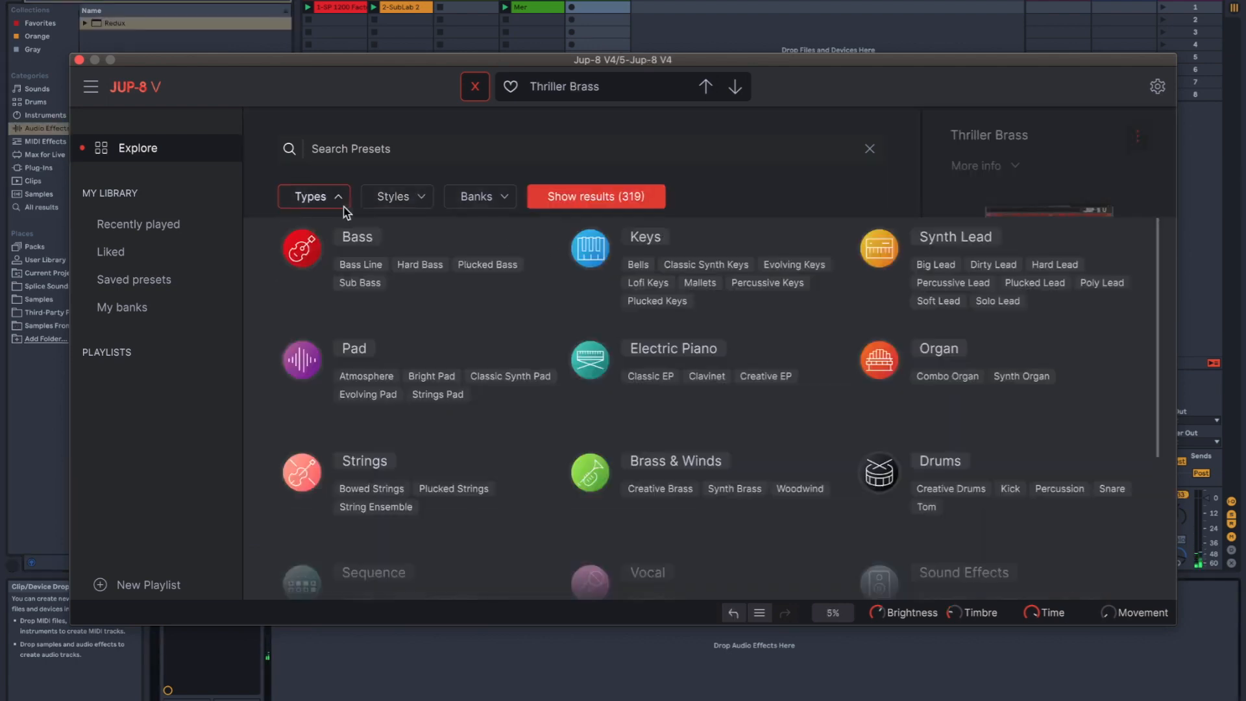
left_click(654, 283)
left_click(555, 305)
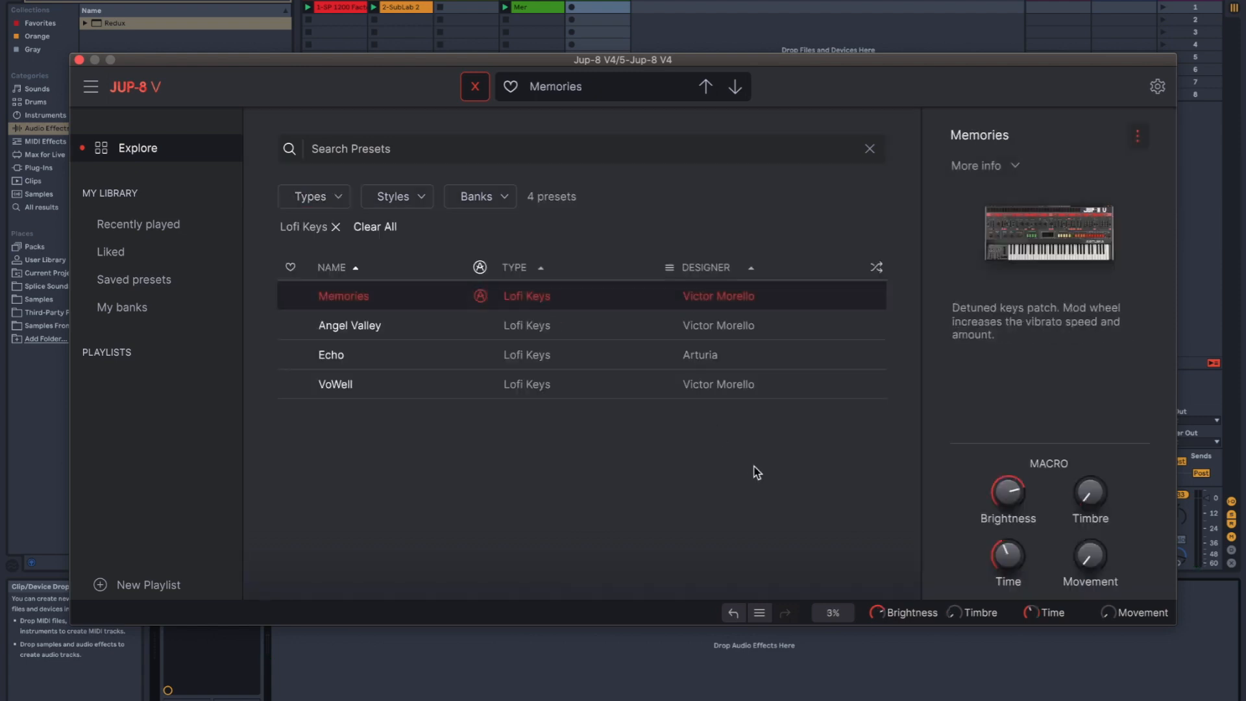
left_click(736, 88)
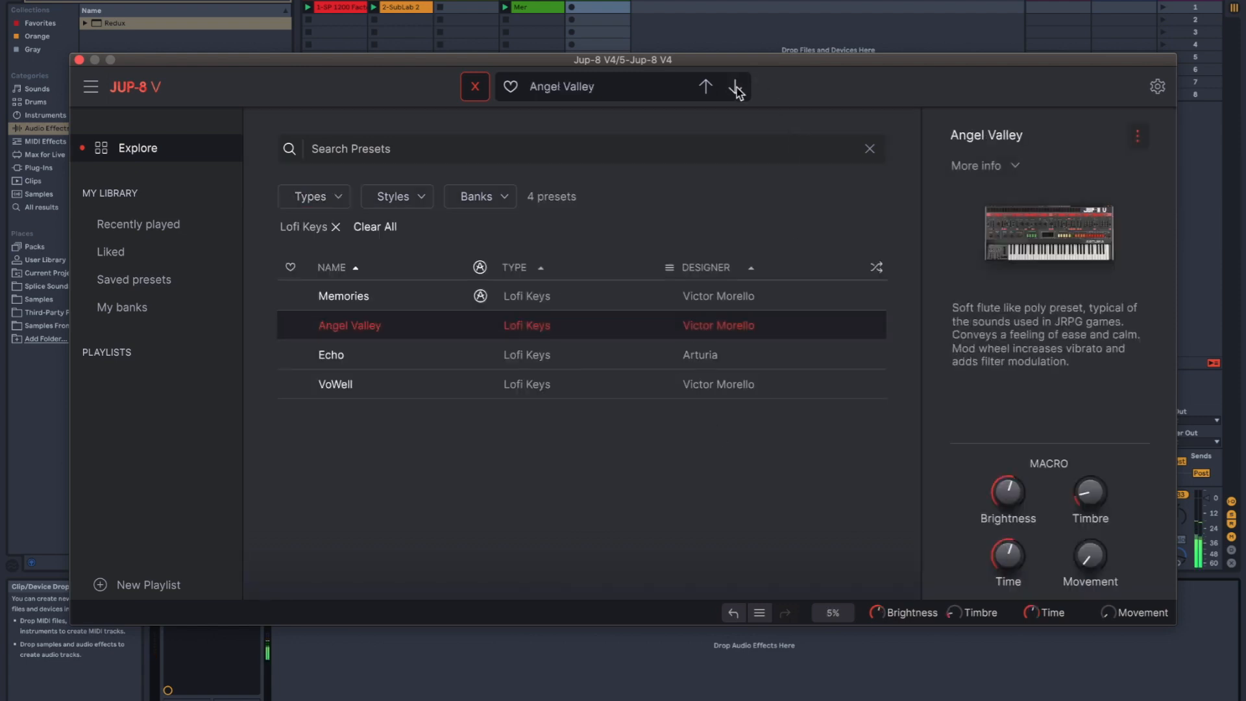
left_click(736, 88)
left_click(736, 88)
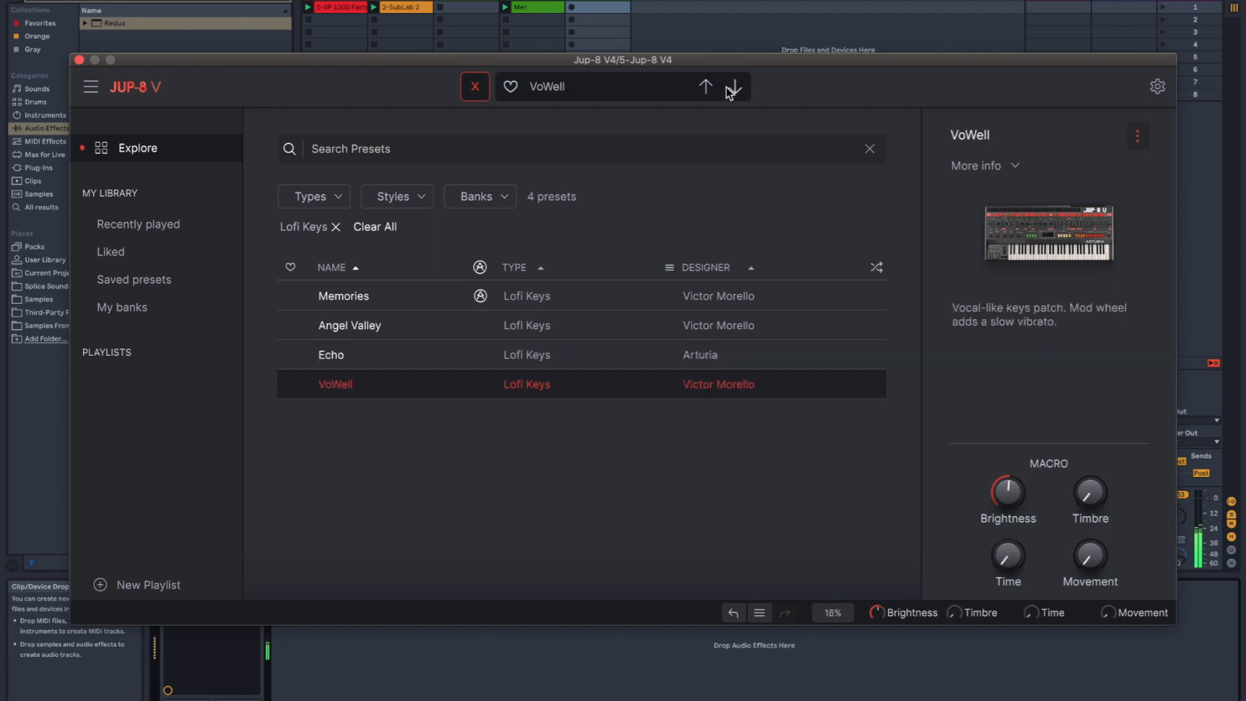
left_click(711, 88)
left_click(711, 88)
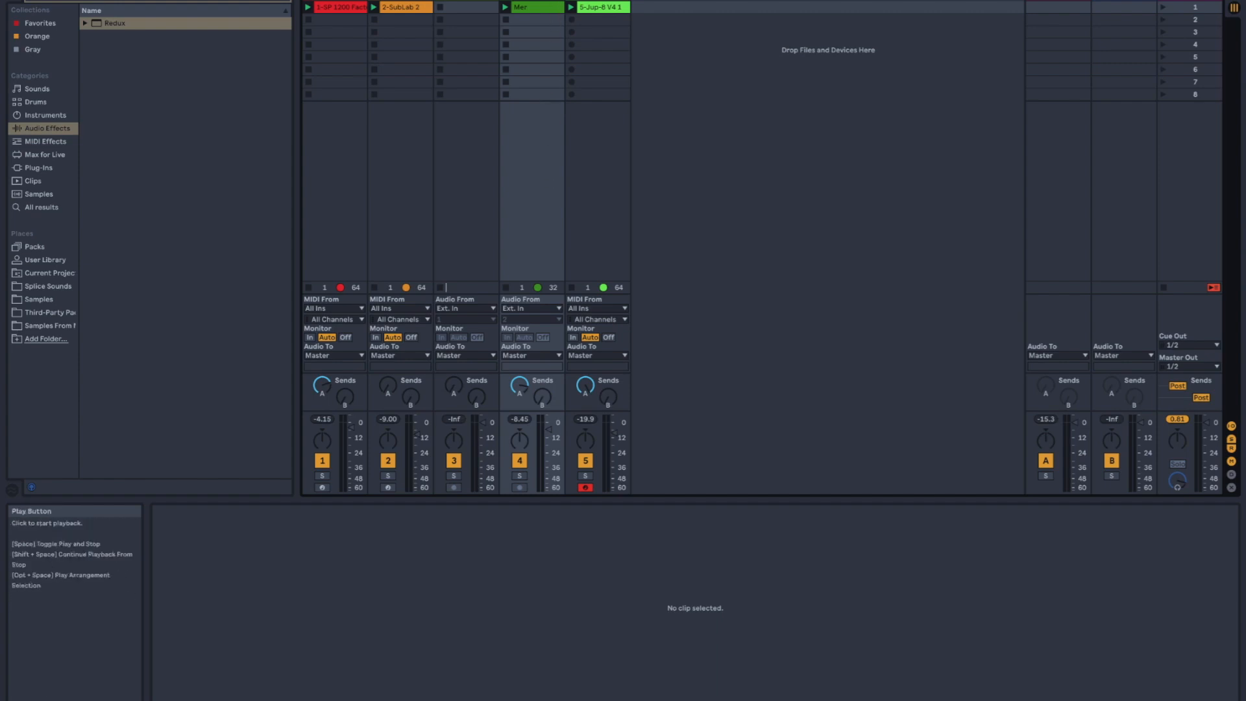
Play the session and examine the melody notes across the full length of the Jup-8 V4 clip.
key("space")
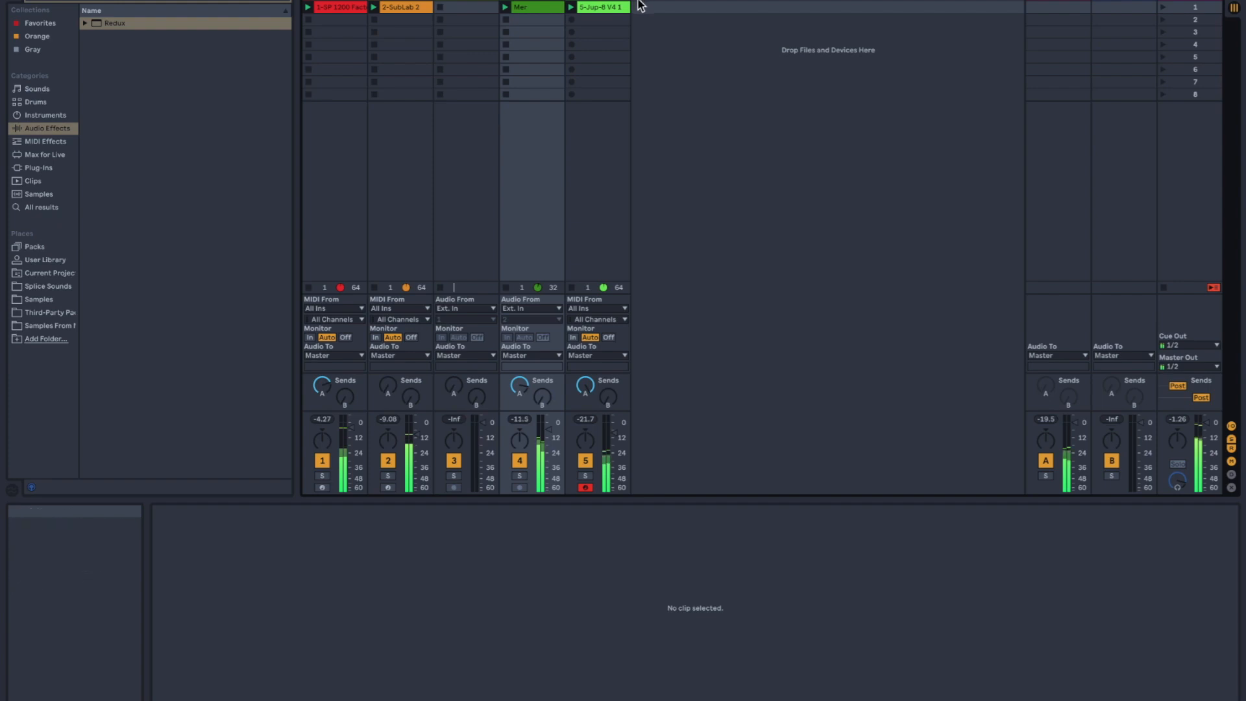
left_click(616, 7)
left_click(444, 594)
scroll(444, 593, "up", 5)
scroll(444, 593, "left", 4)
left_click_drag(408, 572, 395, 571)
key("space")
key("space")
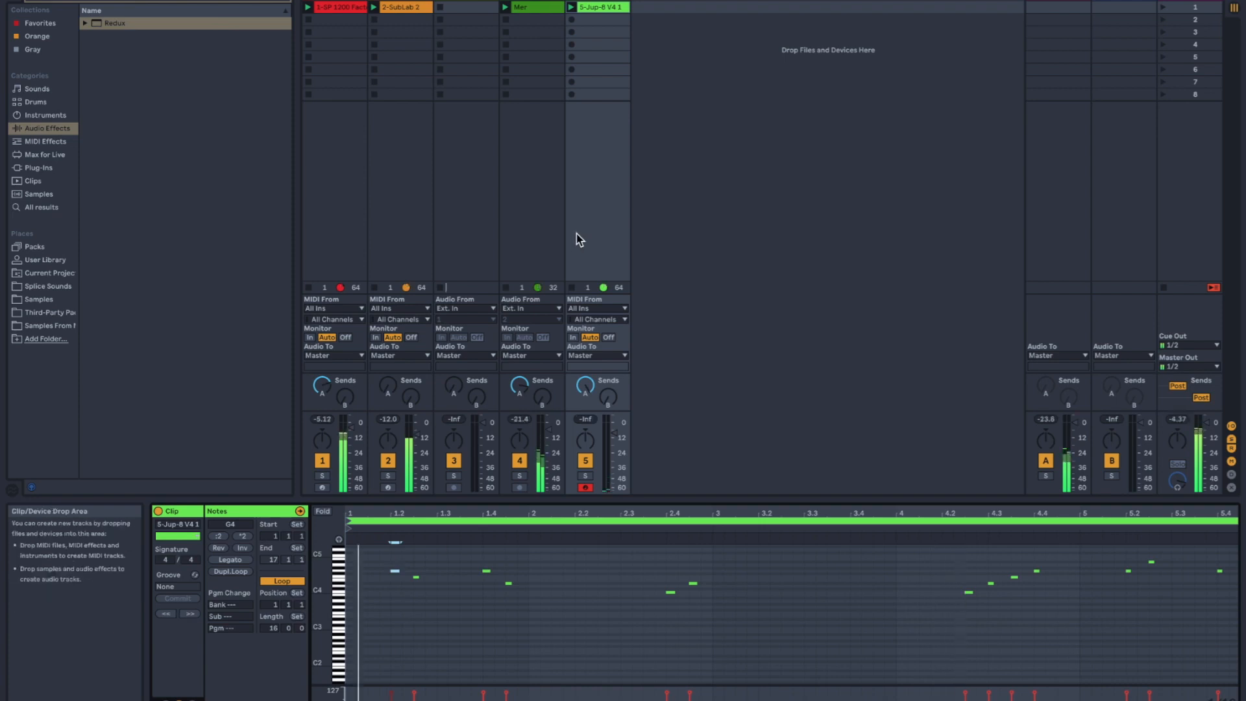
left_click(603, 605)
key("minus")
key("minus")
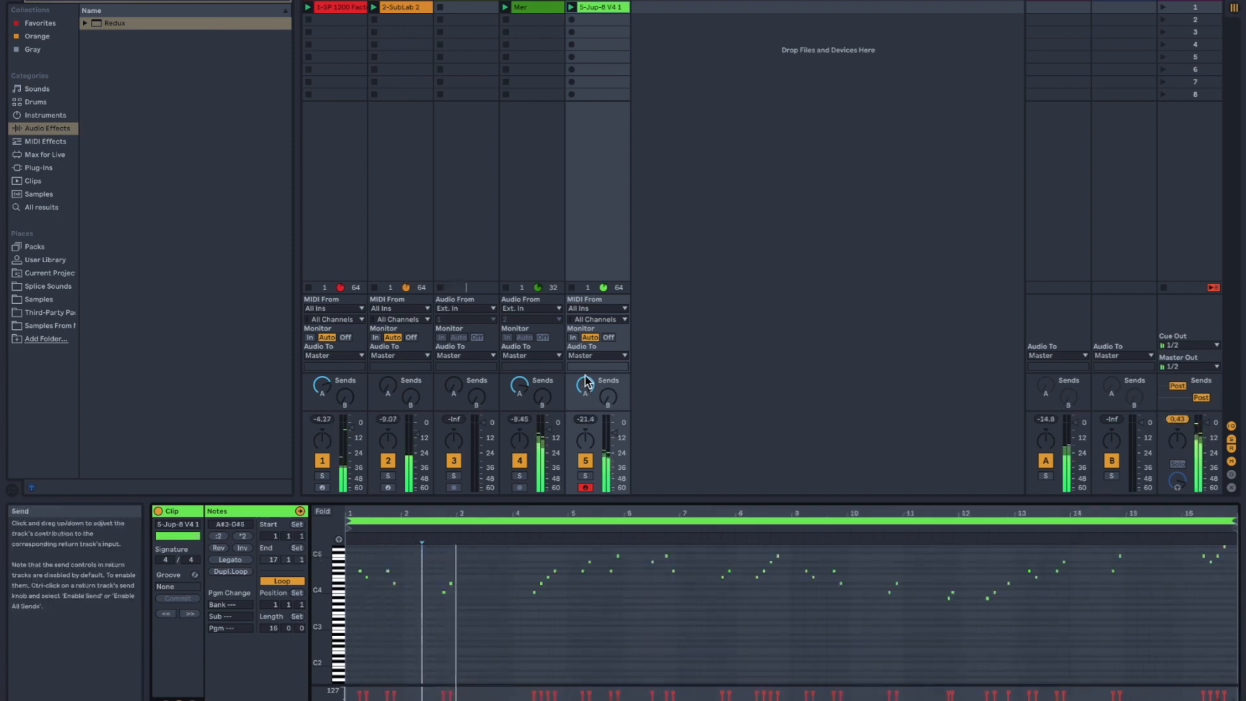
Raise send B on the Jup-8 V4 track during playback.
left_click_drag(609, 400, 609, 344)
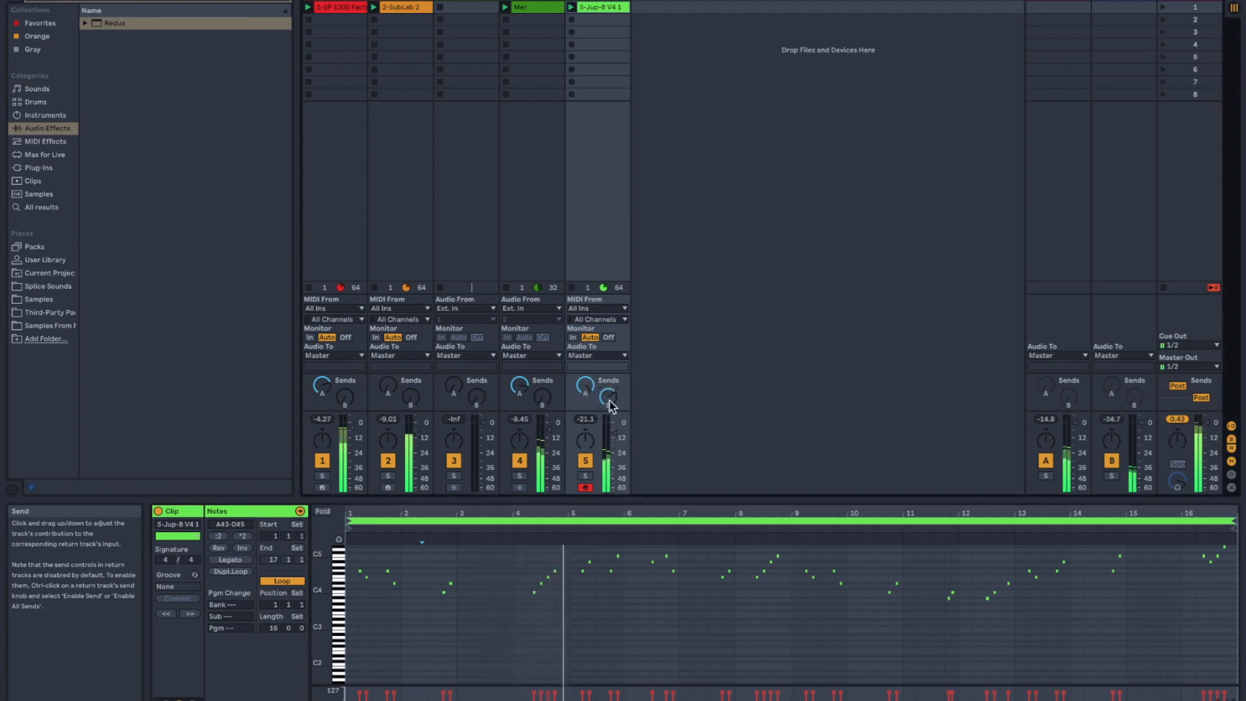
left_click_drag(608, 400, 606, 398)
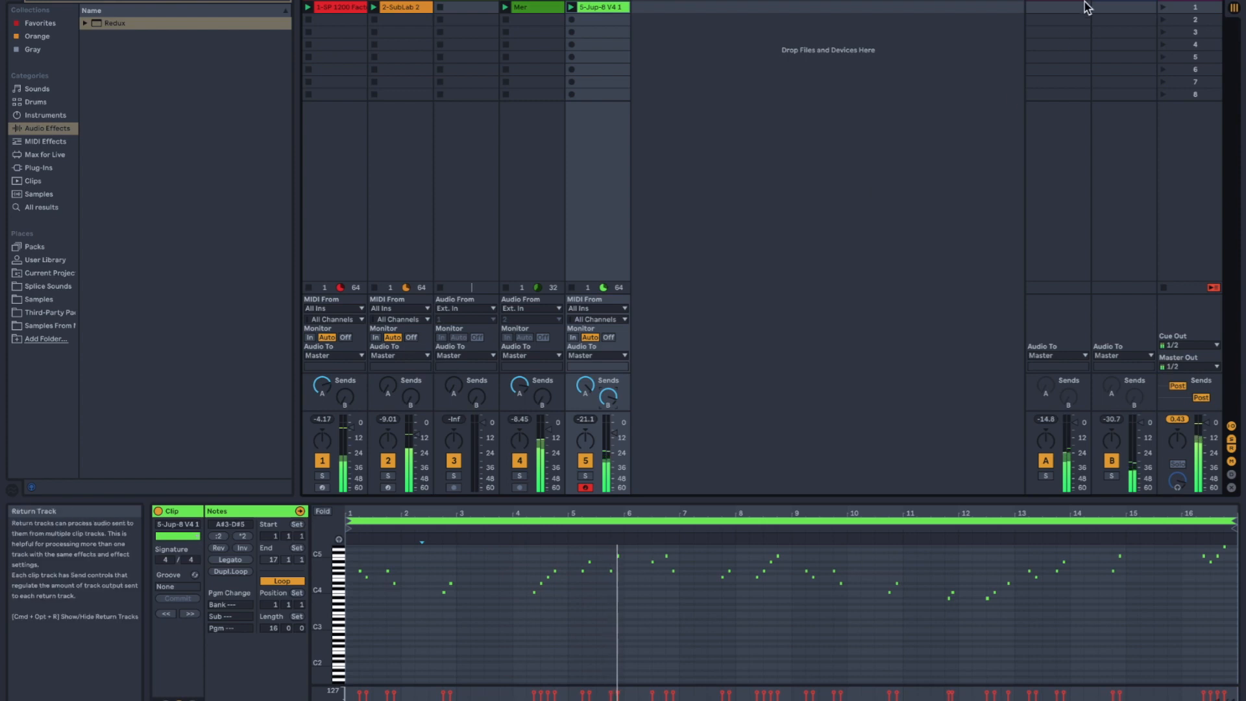
Delete the Delay device from return track B and start a new device search.
left_click(1136, 3)
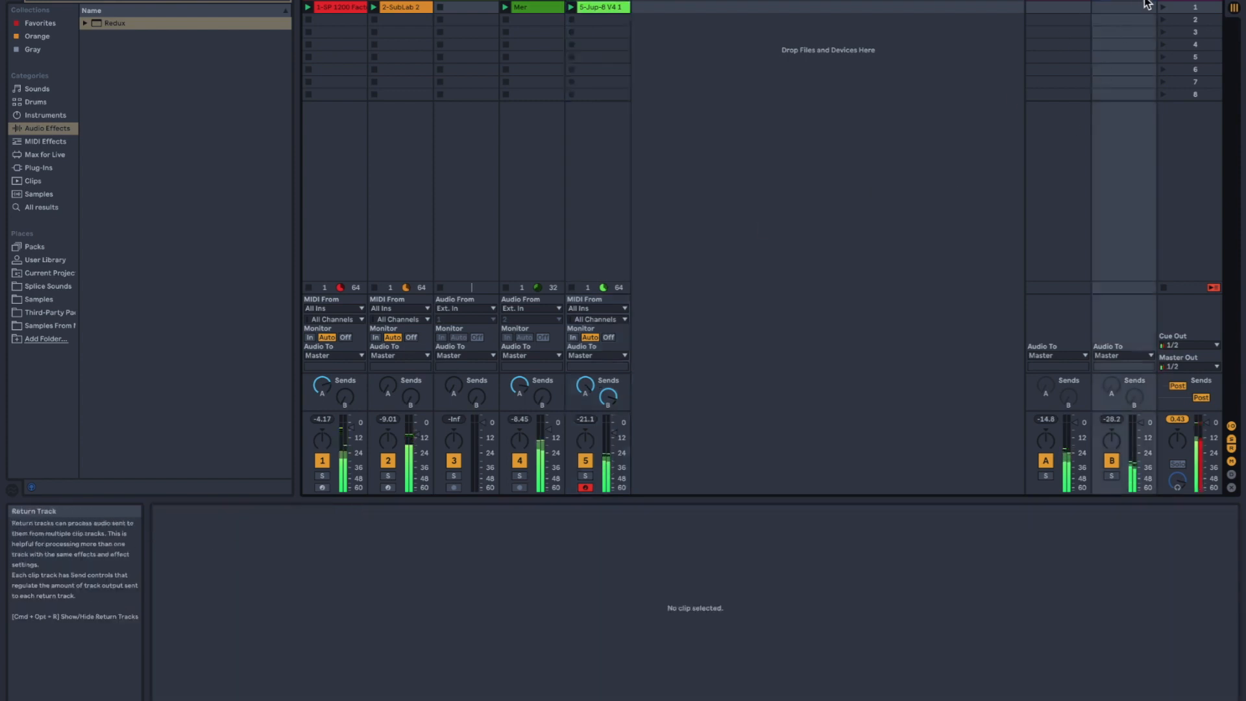
double_click(1143, 1)
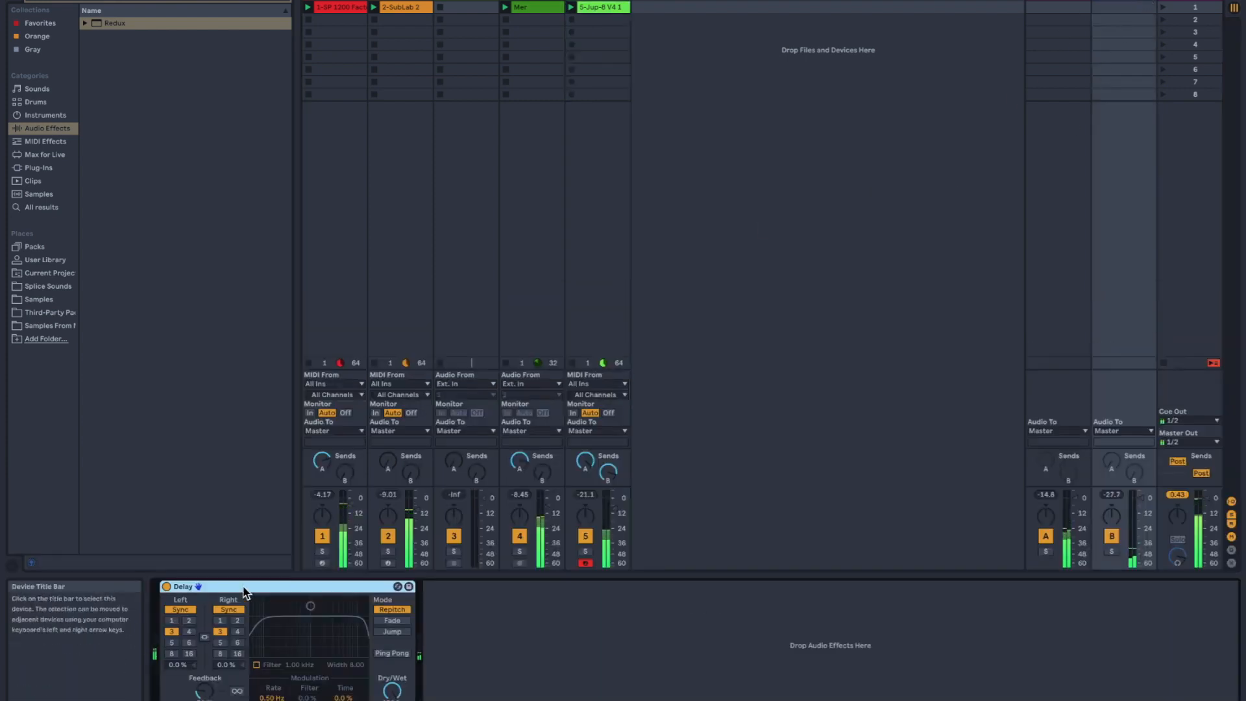
key("Delete")
left_click(285, 1)
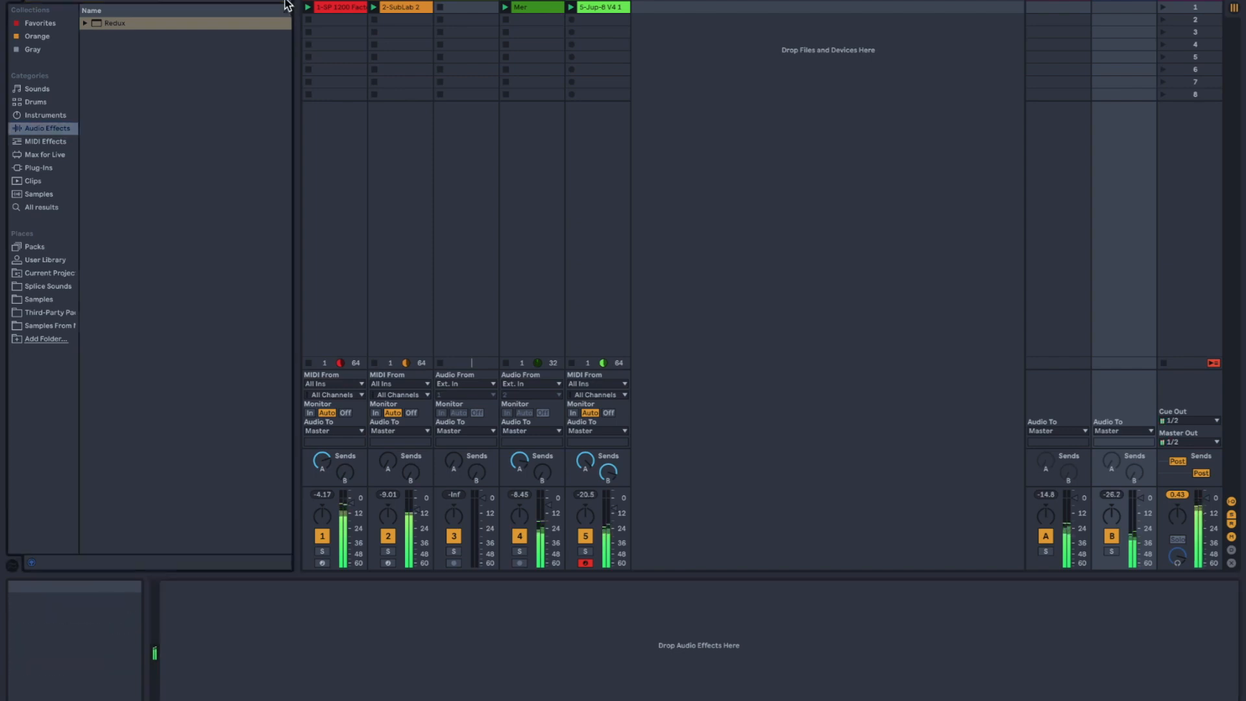
Load Echo onto return track B in Ping Pong mode and raise send B on the Jup-8 V4 track.
left_click(39, 116)
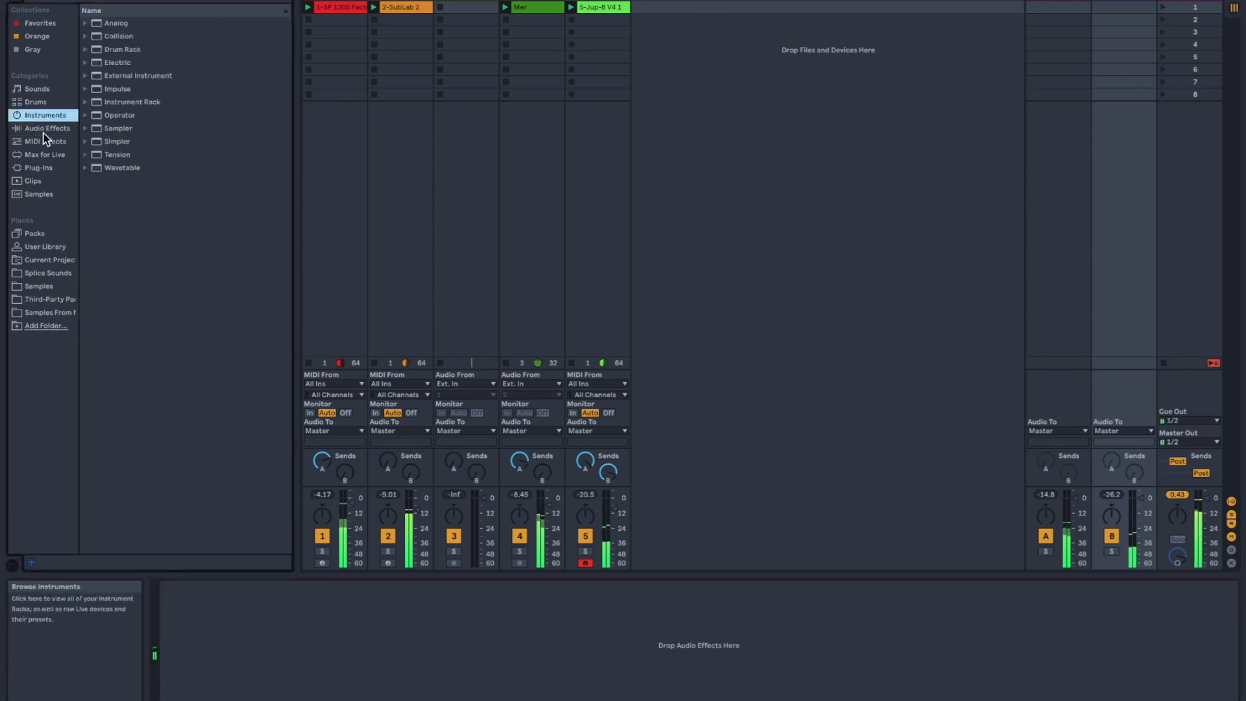
left_click(42, 128)
left_click(114, 195)
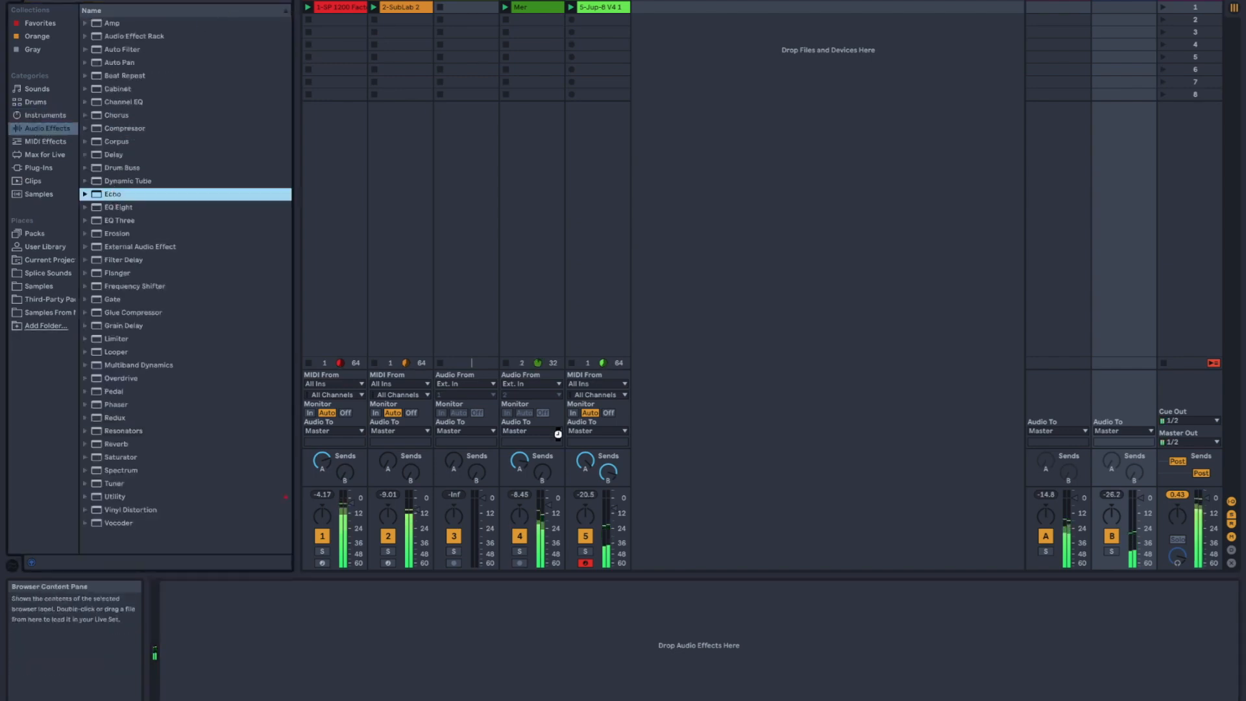
left_click_drag(609, 477, 604, 472)
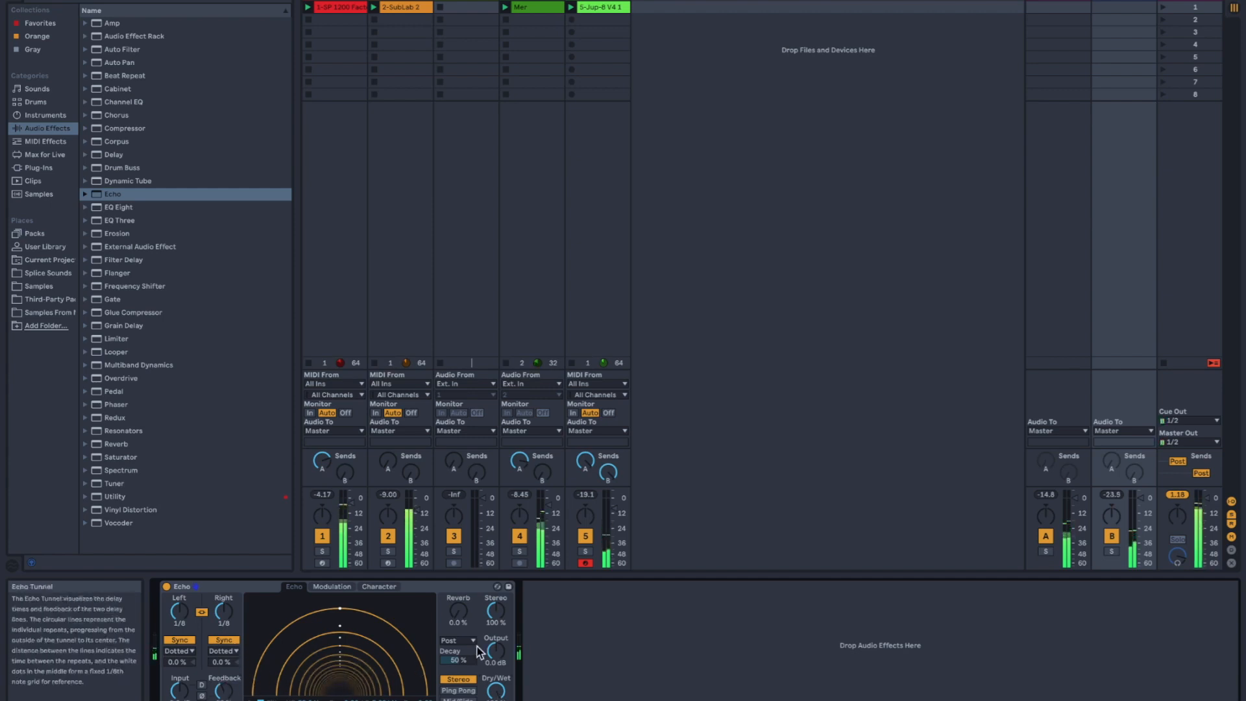
left_click(464, 692)
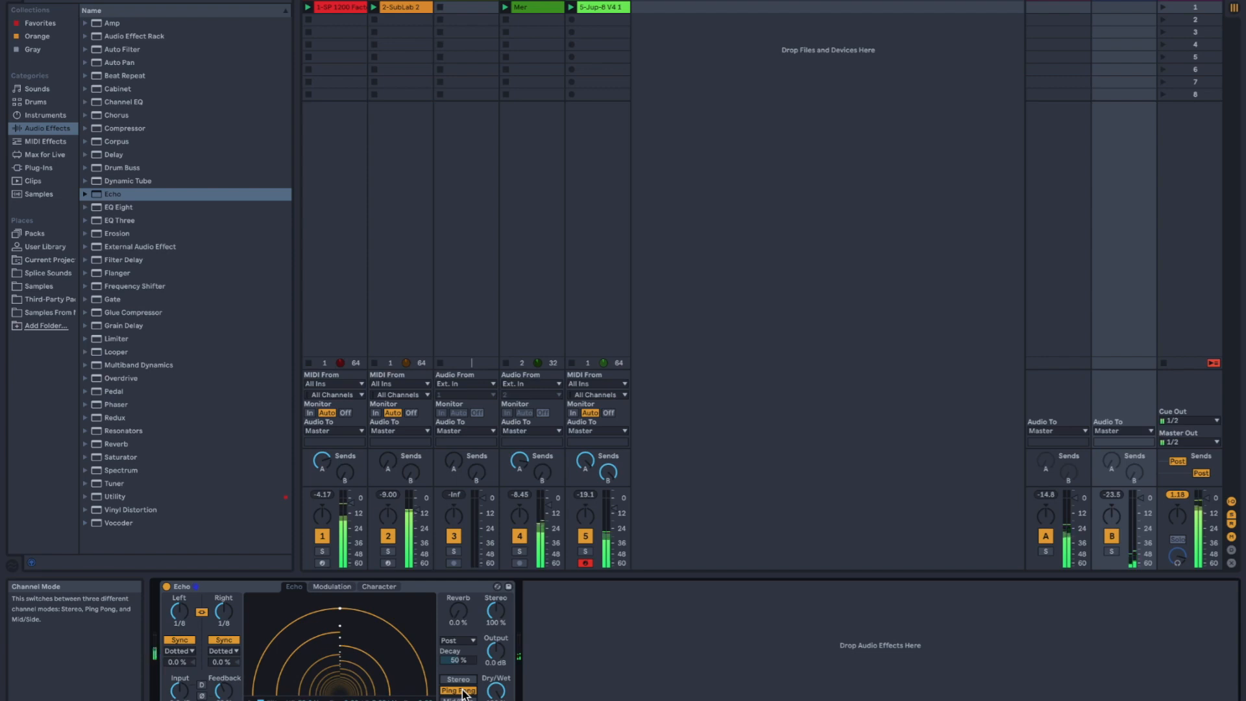
Delete the empty audio track between SubLab and Mer and show the Mer track's devices.
left_click(452, 6)
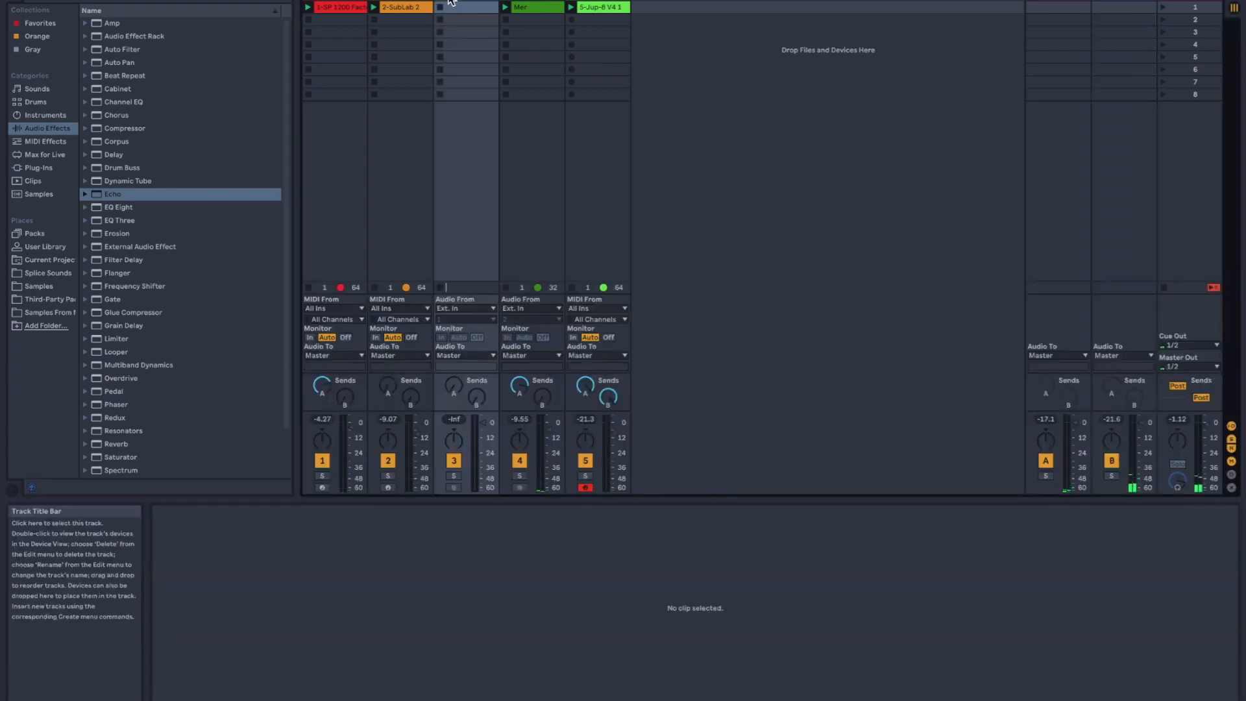
key("Delete")
double_click(452, 4)
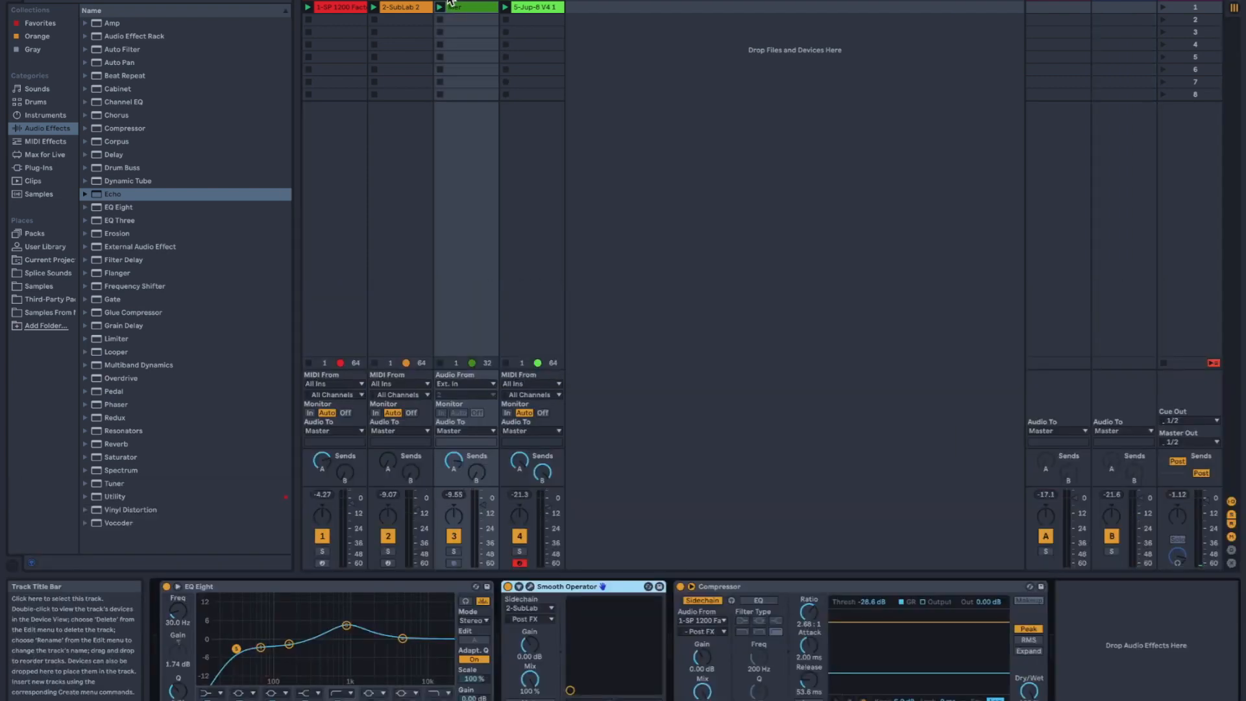
Try a copy of the Mer clip transposed up 12 st in the second slot of its track.
left_click(459, 8)
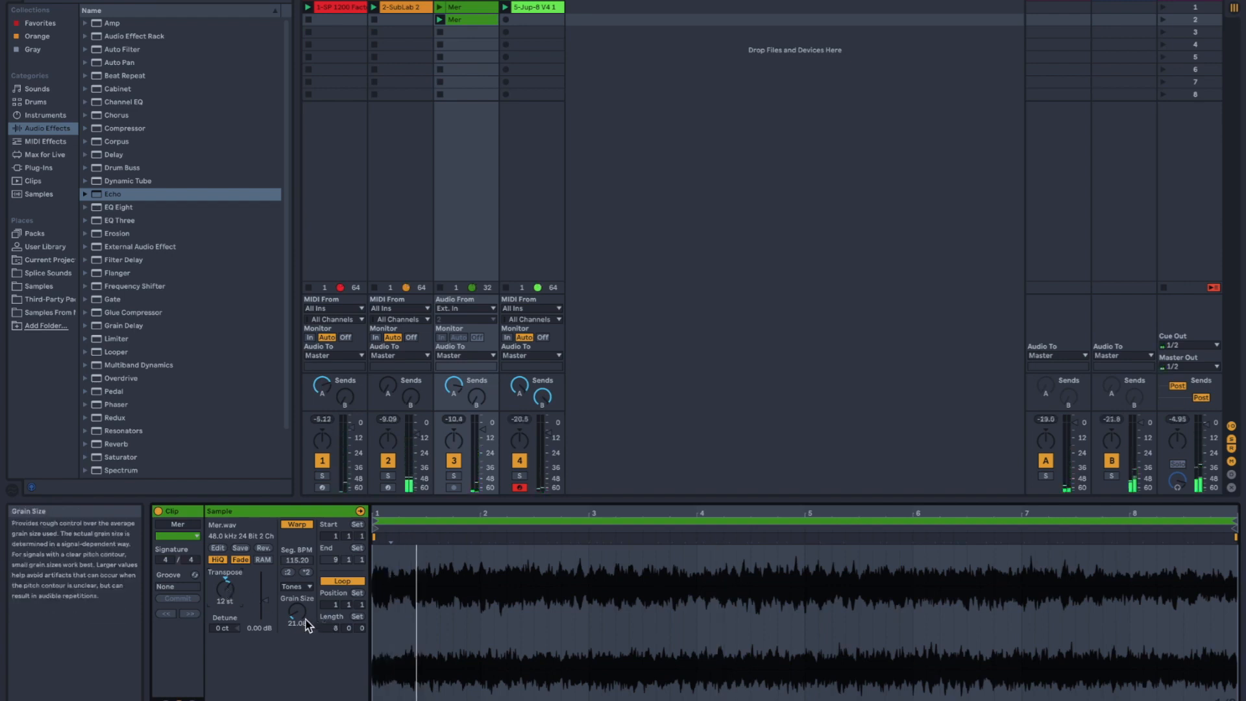
key("shift+Tab")
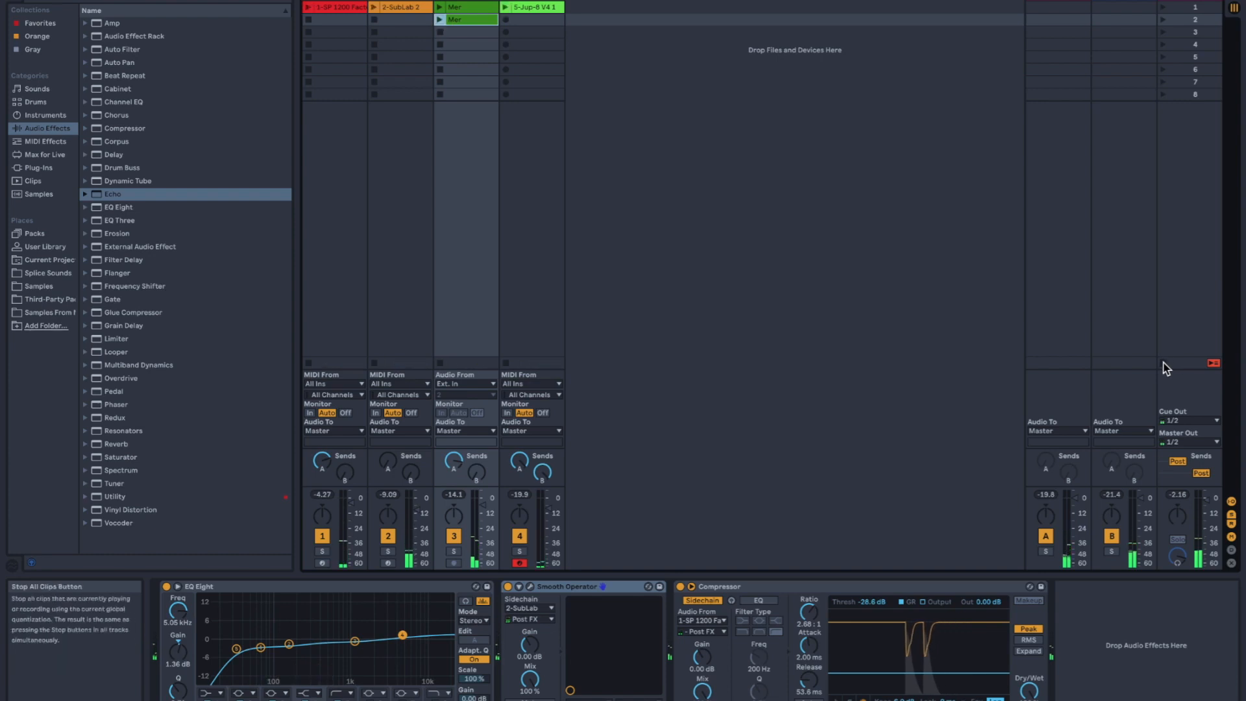
left_click(457, 24)
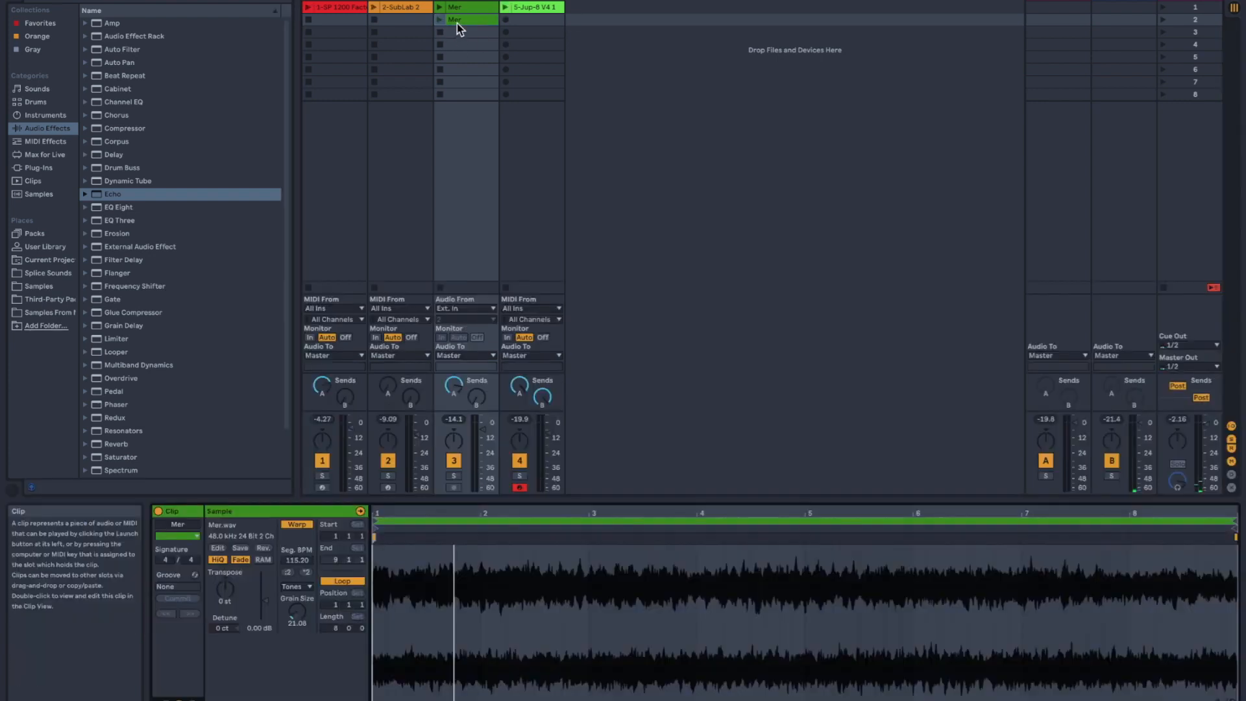
left_click(438, 21)
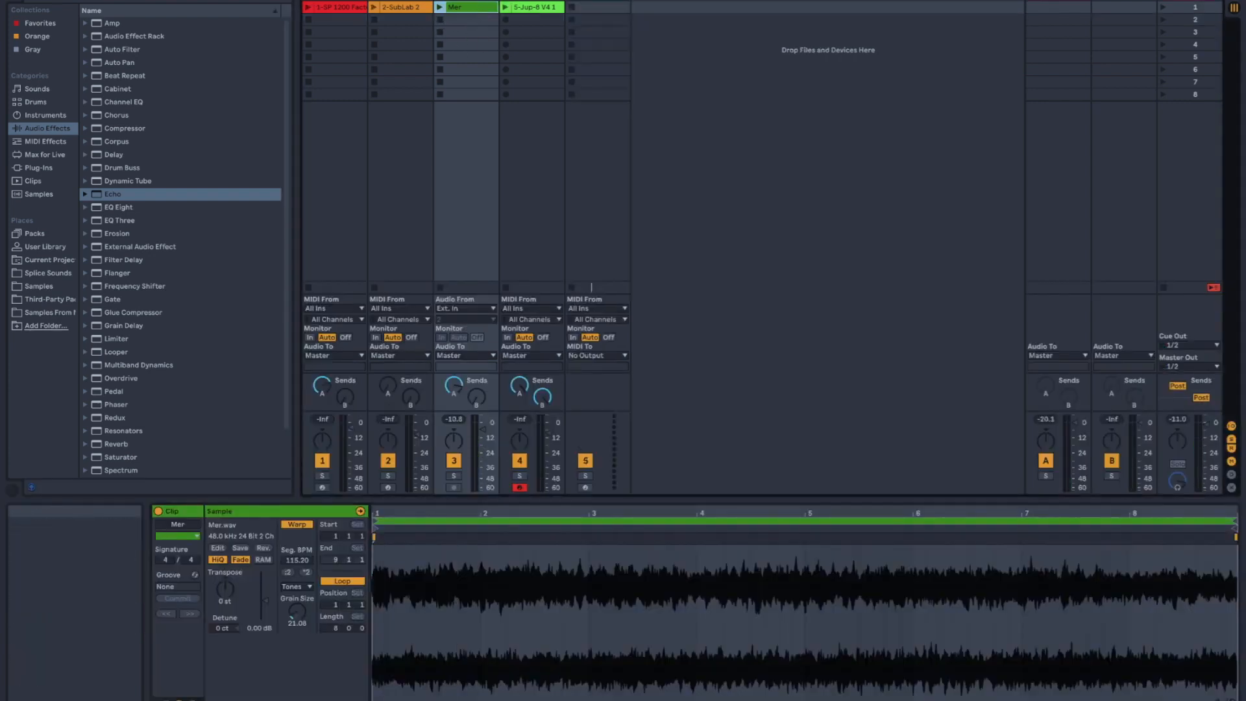
Try the Mer sample as a playable Simpler instrument on a new MIDI track, and delete that track.
key("super+shift+t")
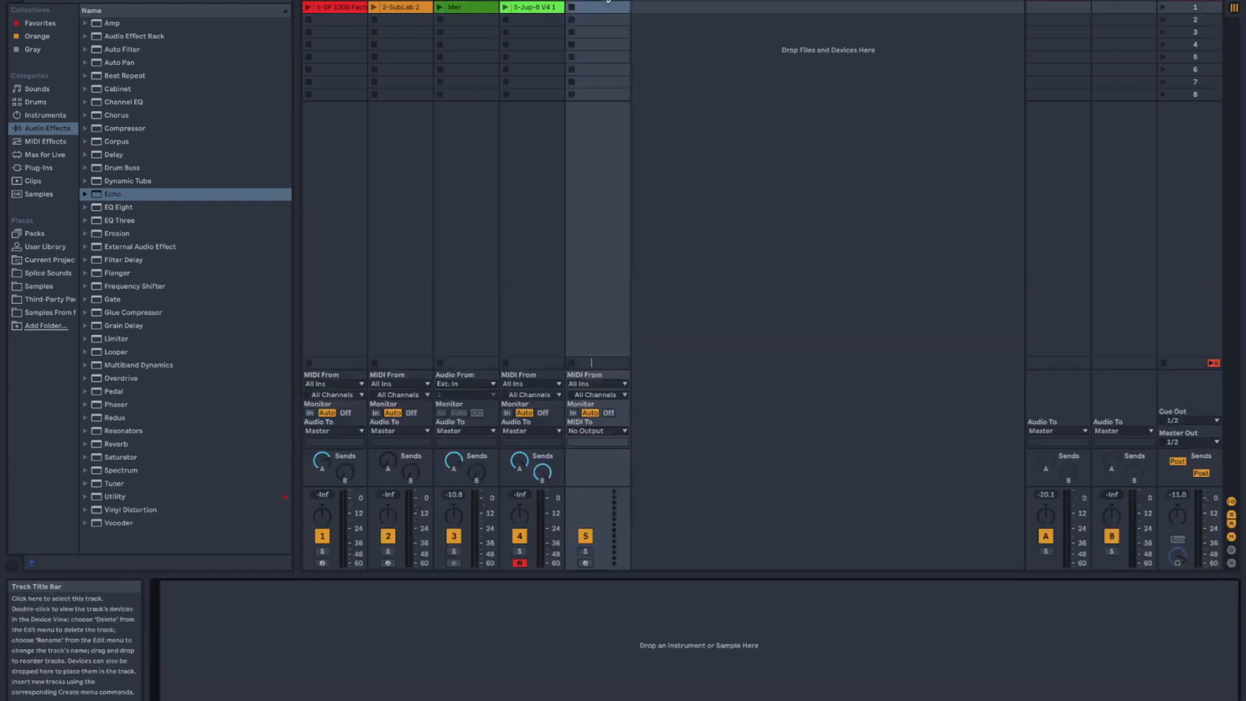
left_click_drag(486, 13, 659, 671)
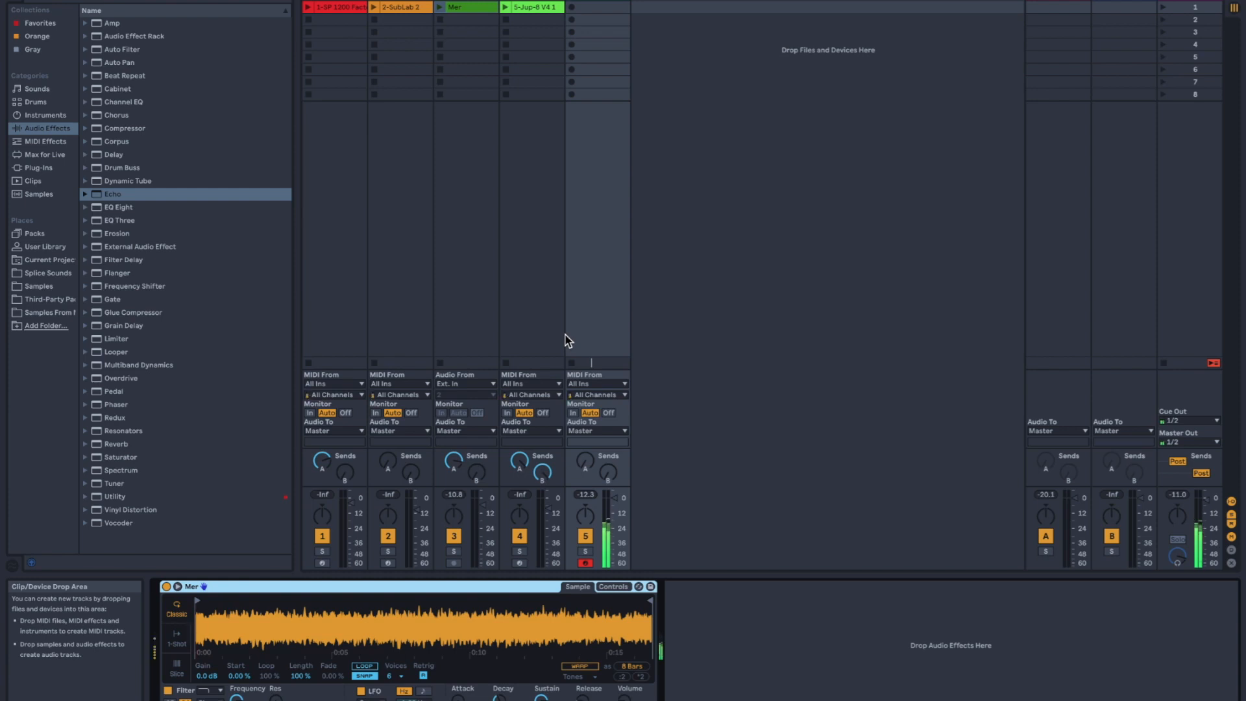
left_click(439, 7)
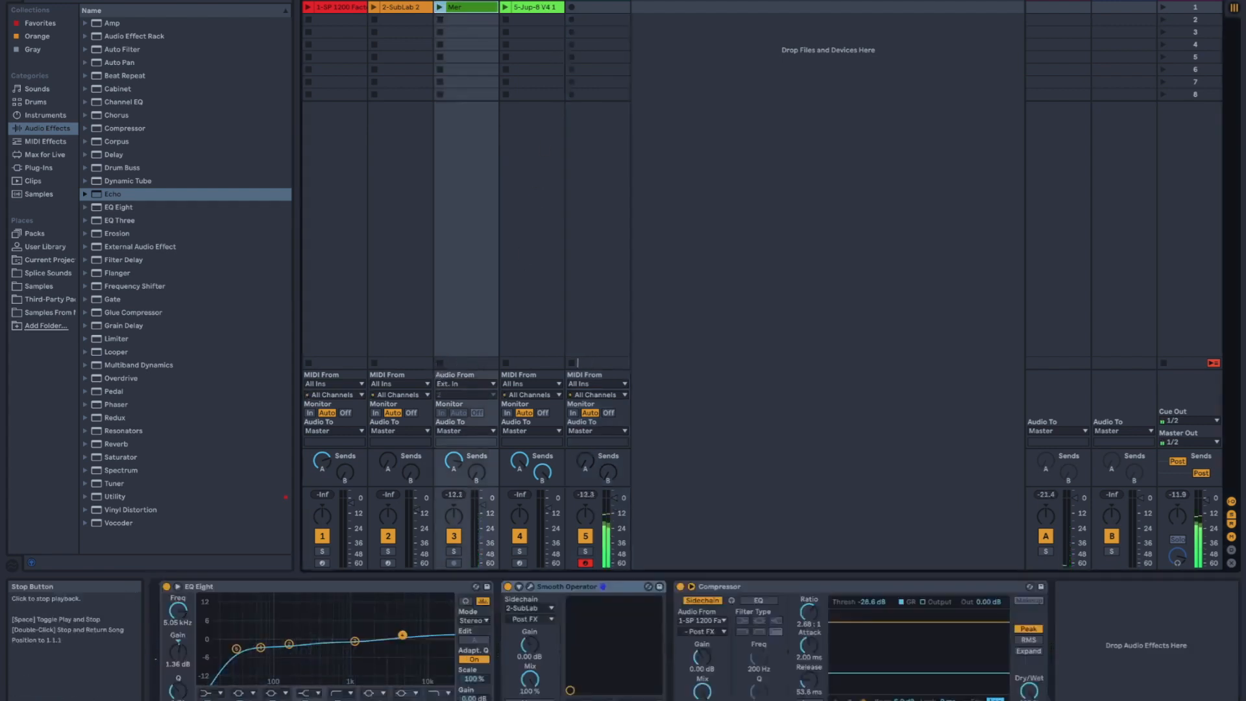
left_click(601, 5)
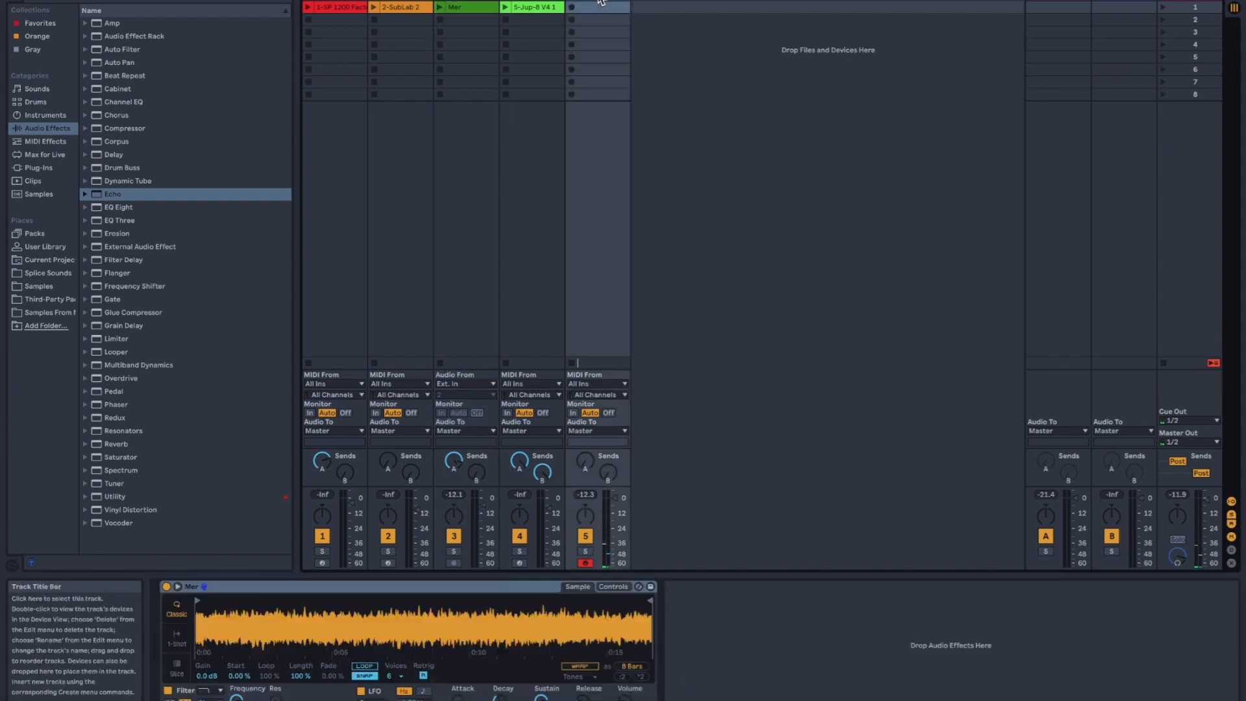
key("Delete")
Duplicate the Mer clip into the second slot, transpose the copy to -12 st and play it.
left_click_drag(464, 8, 461, 27)
double_click(462, 20)
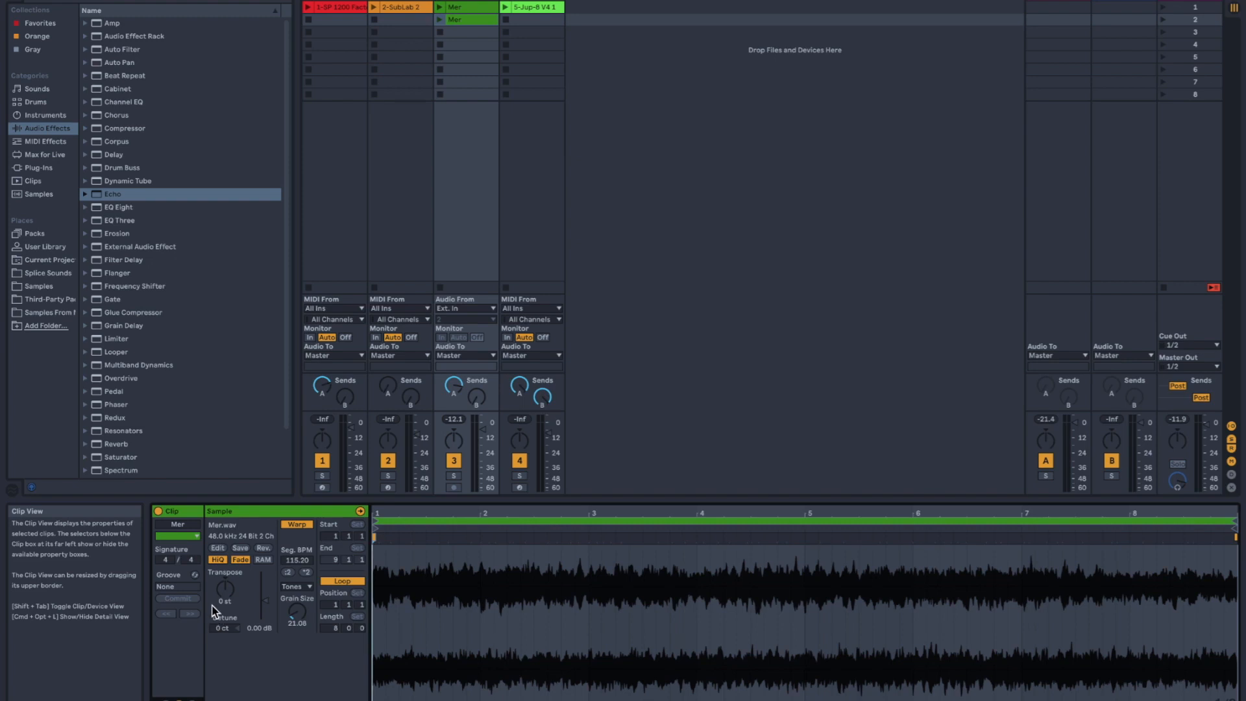
left_click(293, 587)
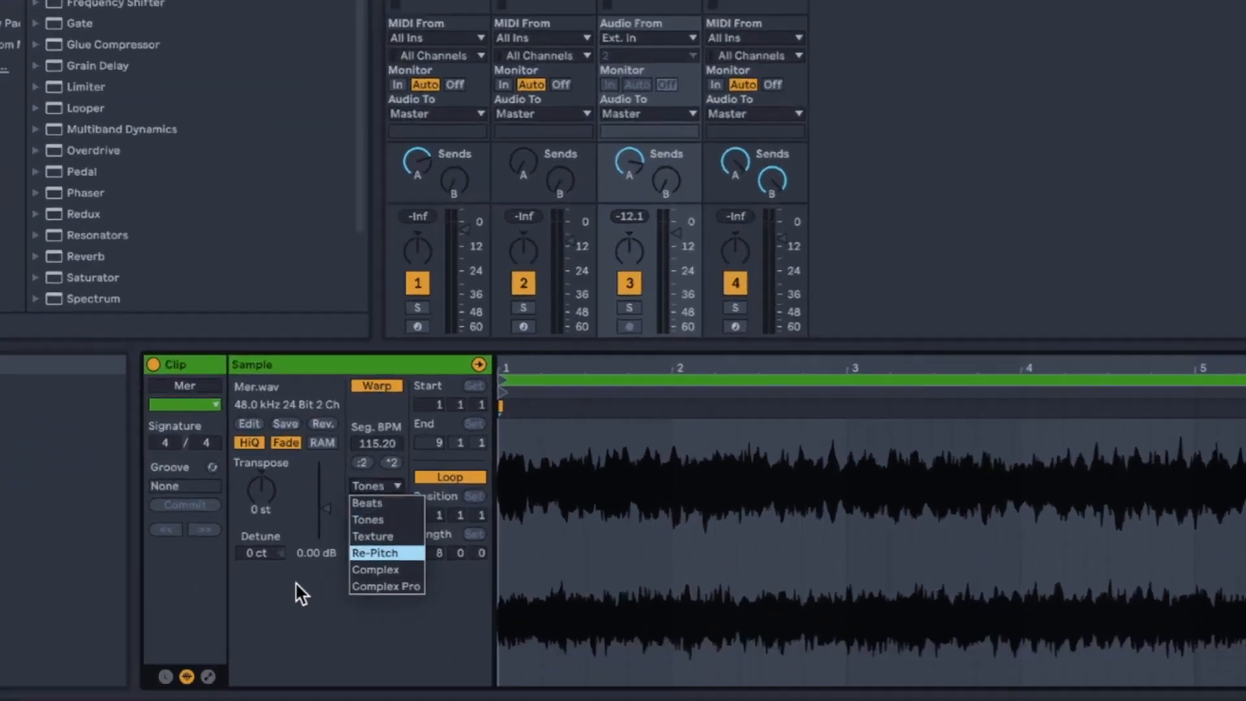
left_click(244, 646)
left_click_drag(225, 587, 224, 598)
left_click_drag(269, 428, 269, 440)
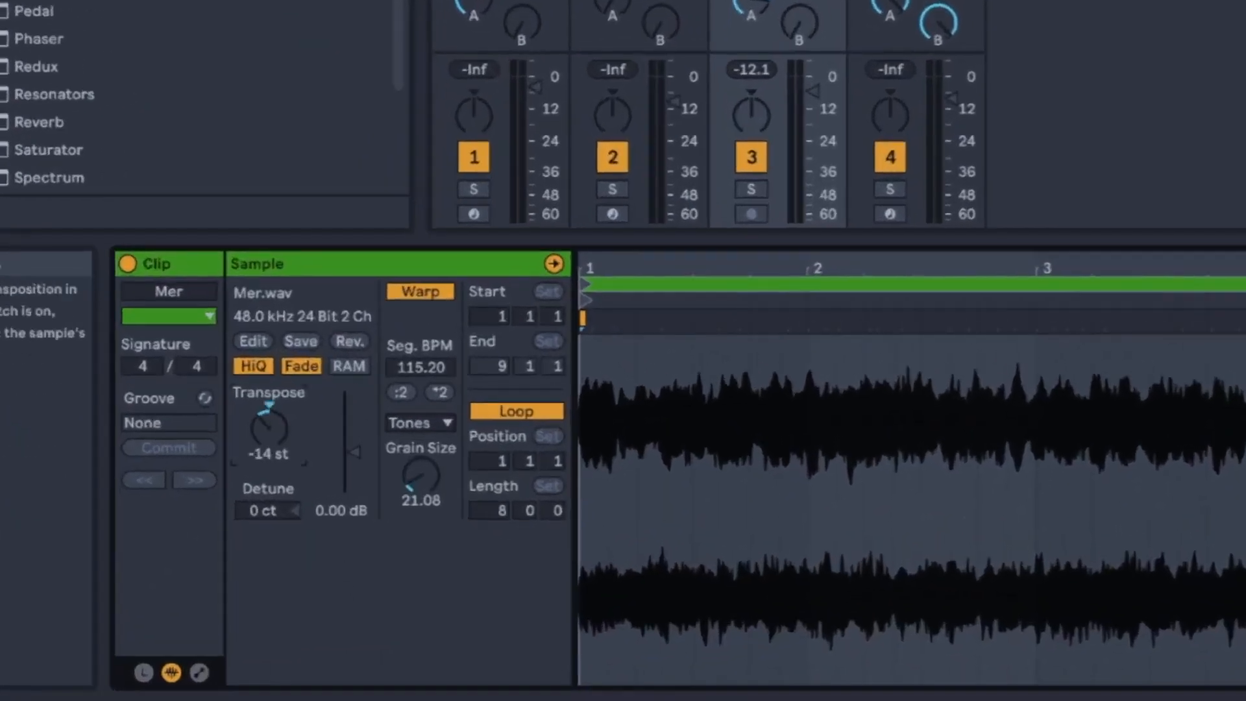
scroll(267, 419, "up", 2)
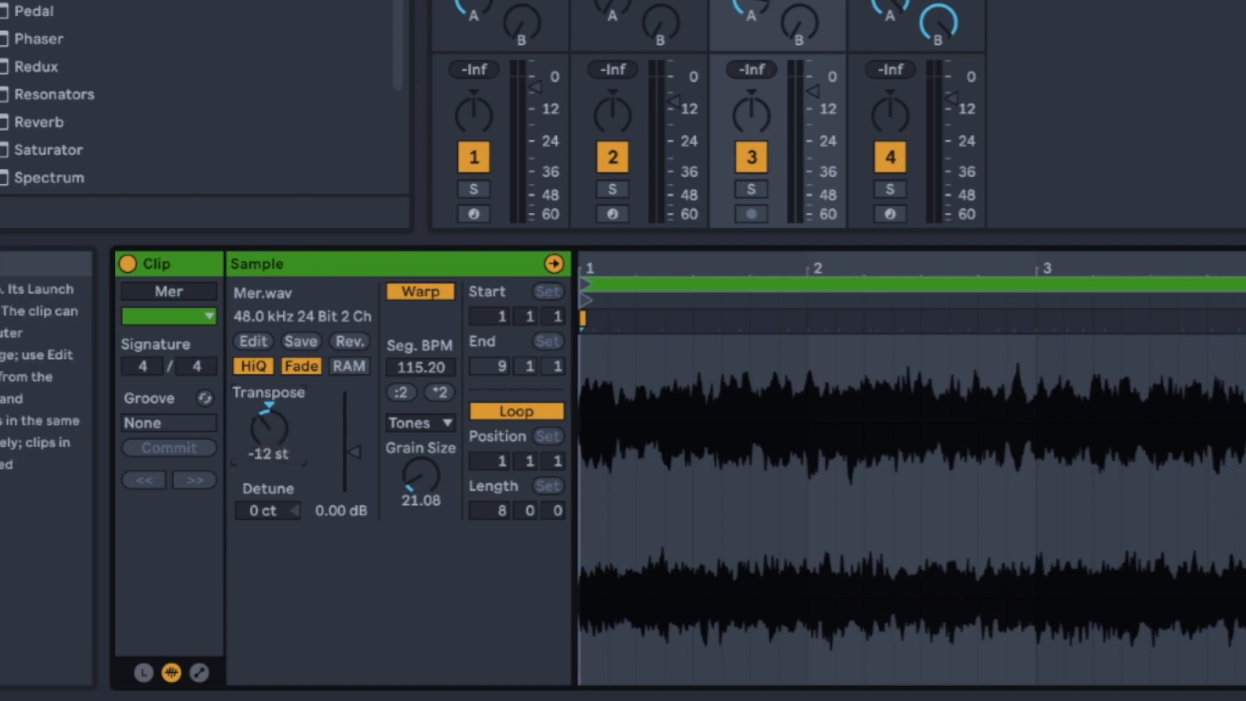
key("space")
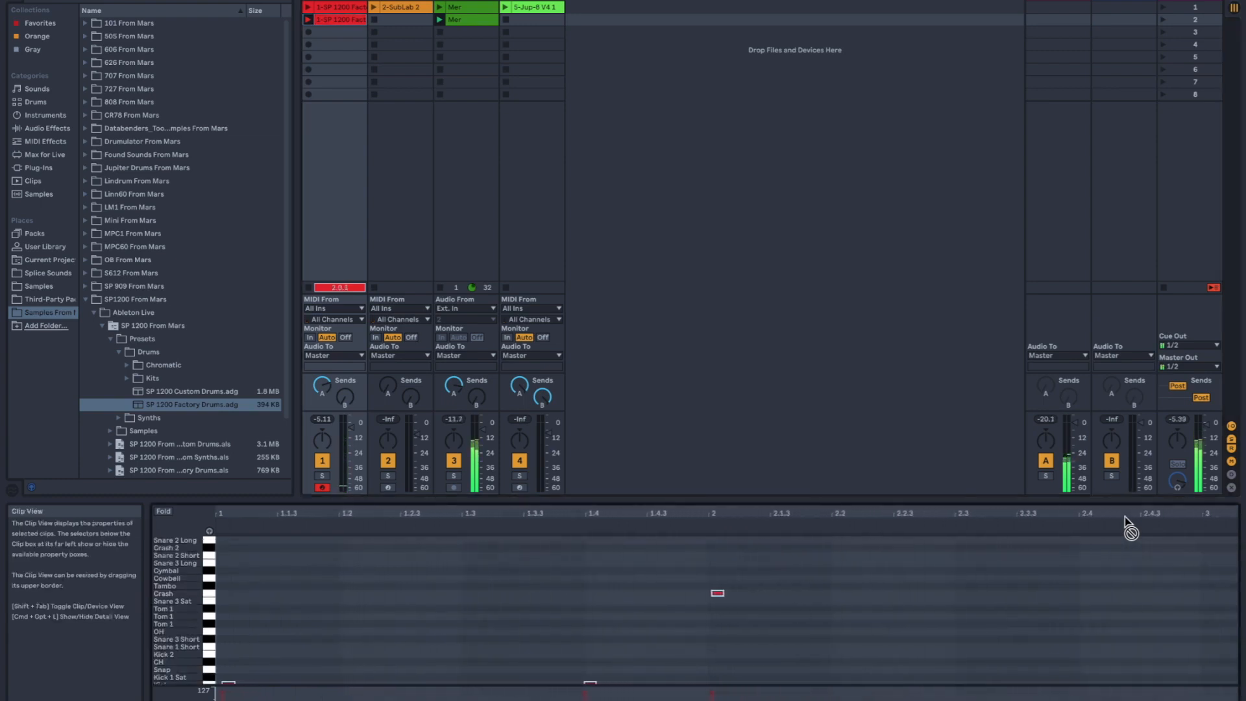
Lower the velocity of the two closely spaced kick notes early in bar 7 of the second drum clip to about 85.
left_click_drag(917, 537, 863, 584)
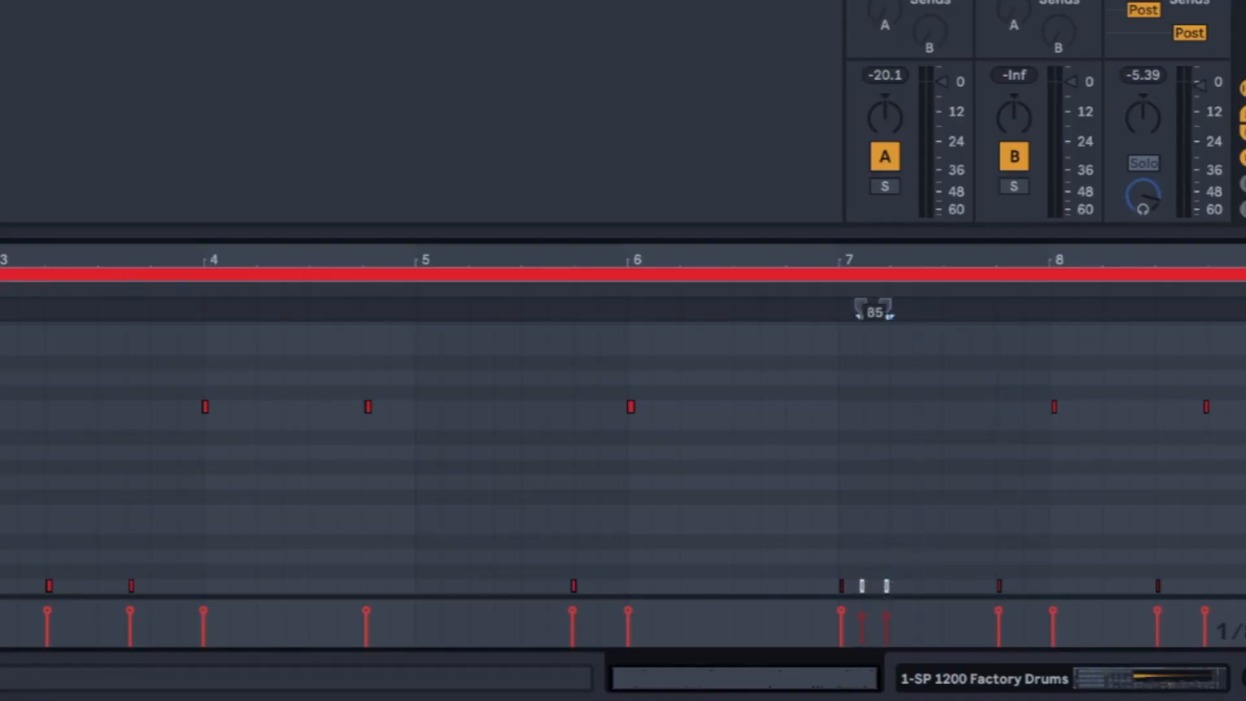
left_click(913, 586)
left_click_drag(887, 615, 886, 617)
left_click(546, 483)
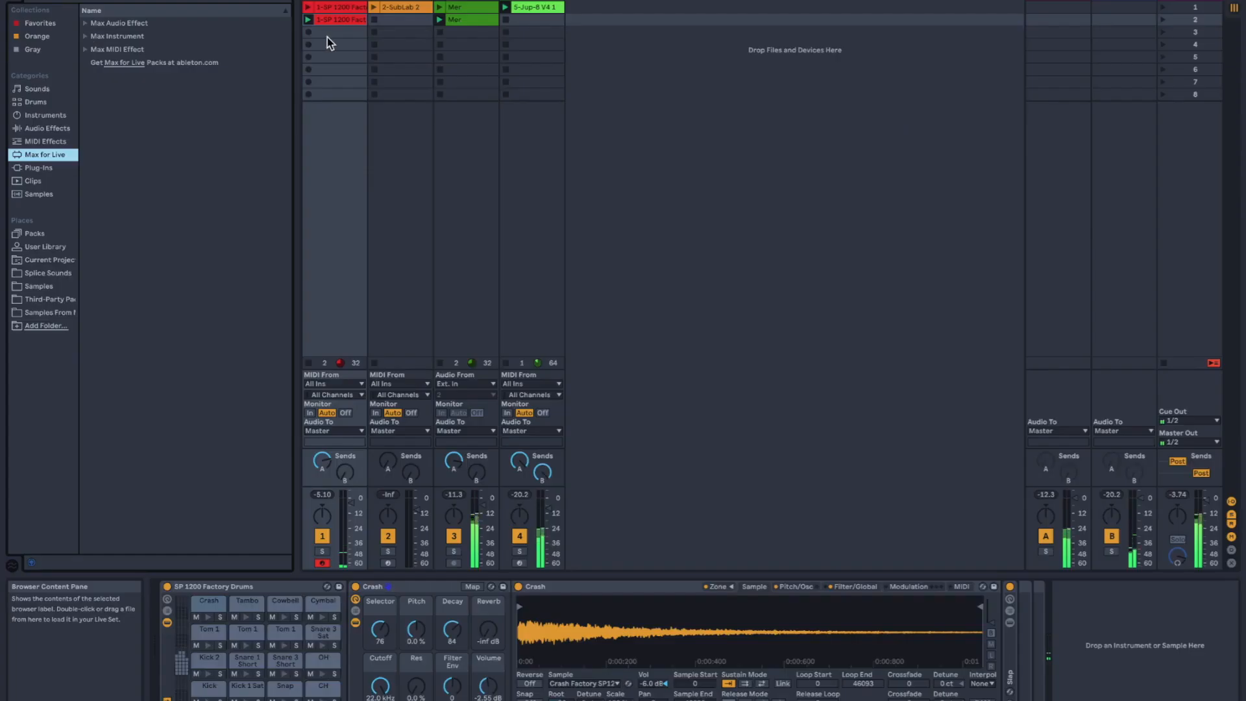
Add the Reverb audio effect after the Crash instrument inside the SP 1200 drum rack.
left_click(45, 128)
left_click(39, 167)
scroll(107, 140, "up", 5)
left_click(92, 75)
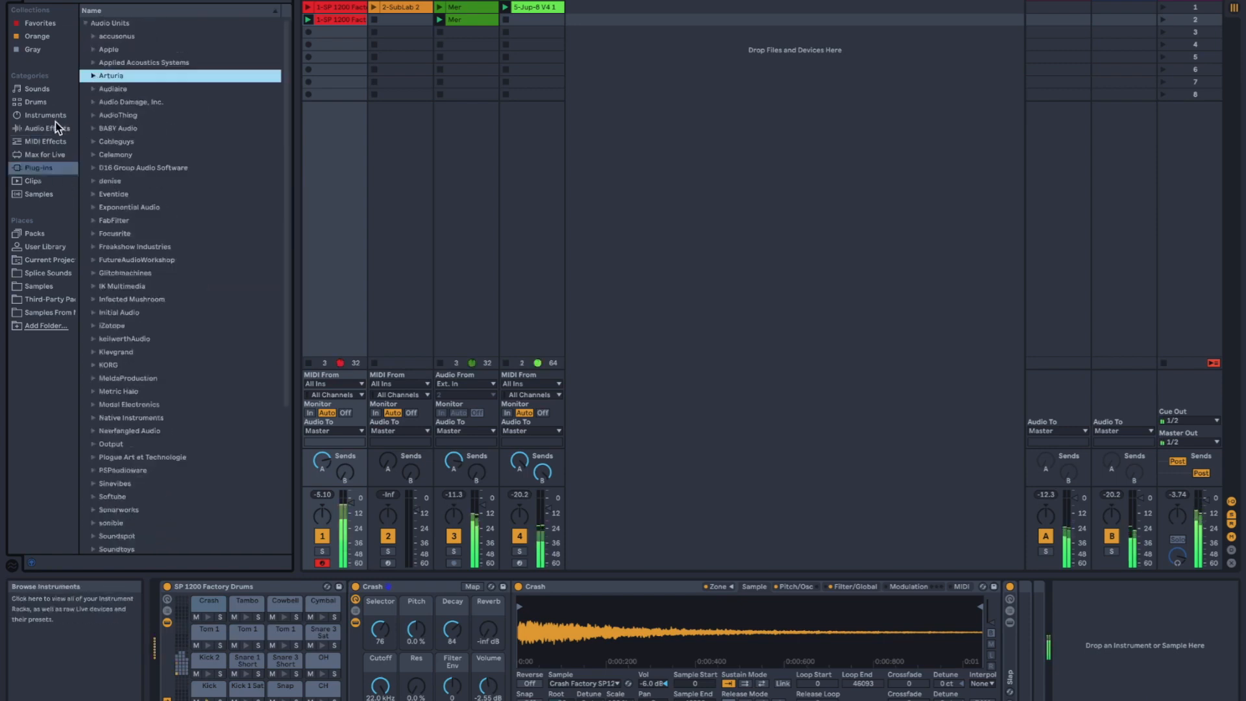
left_click(58, 127)
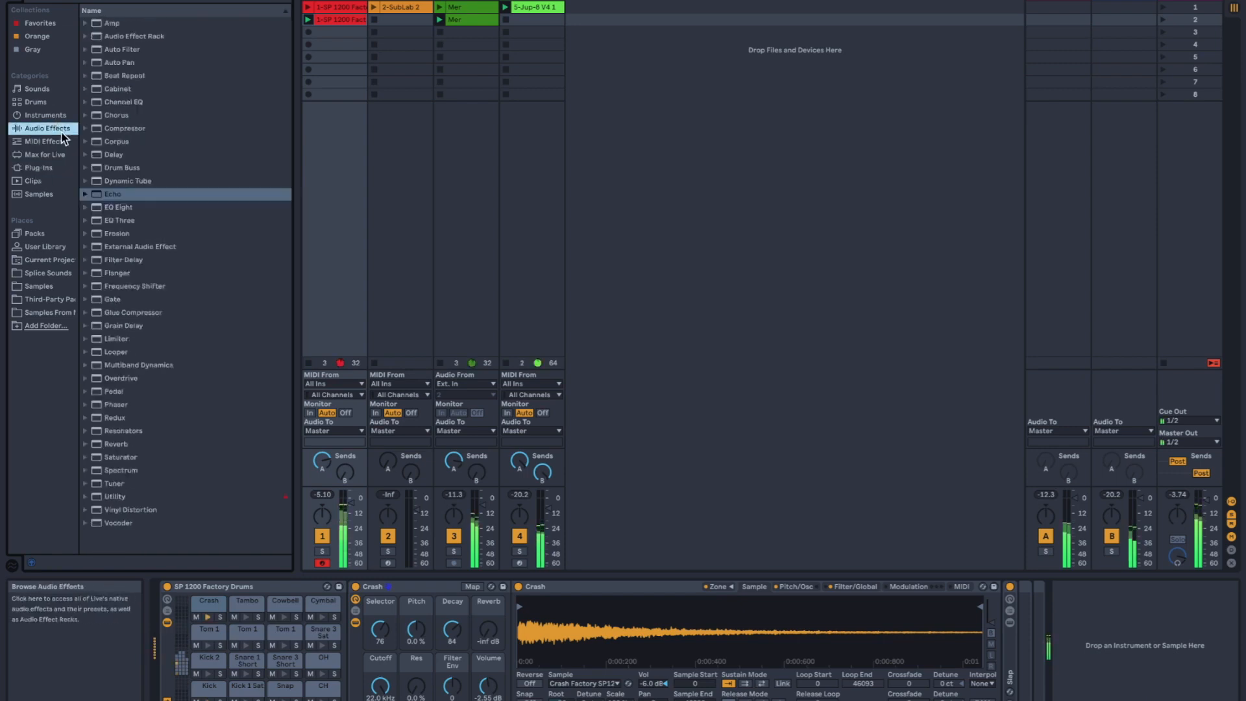
left_click(115, 445)
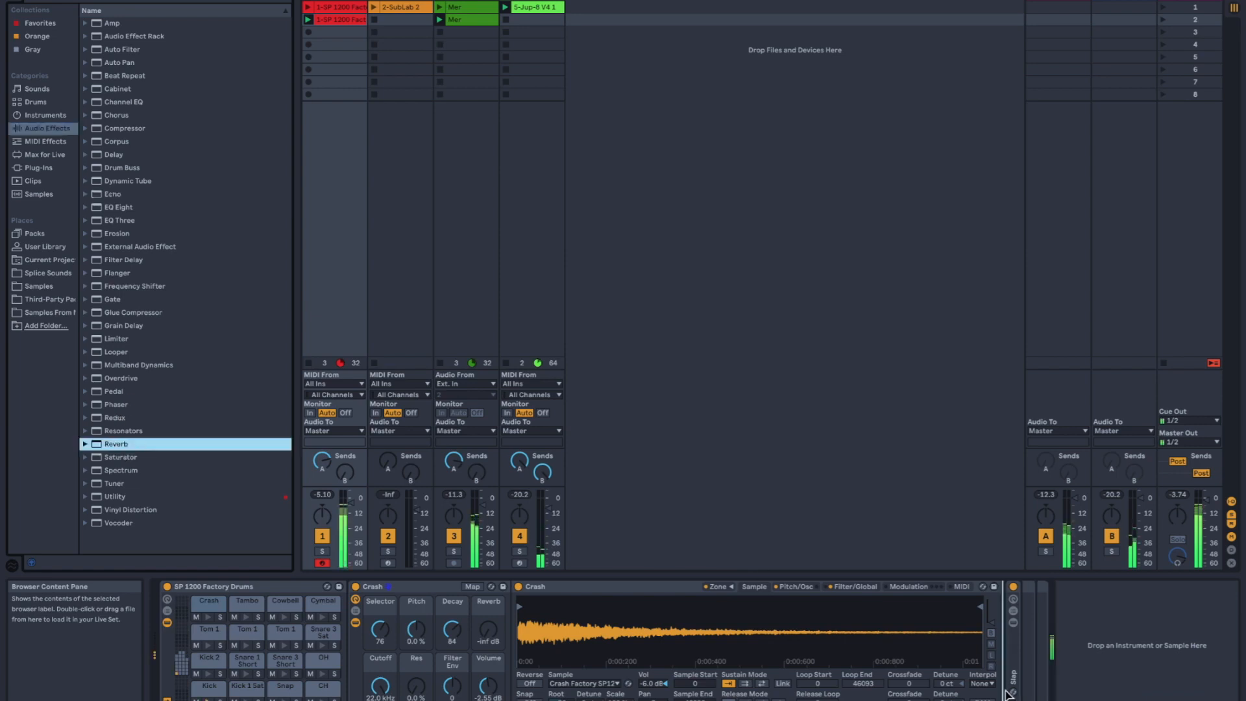
left_click_drag(1024, 684, 1015, 681)
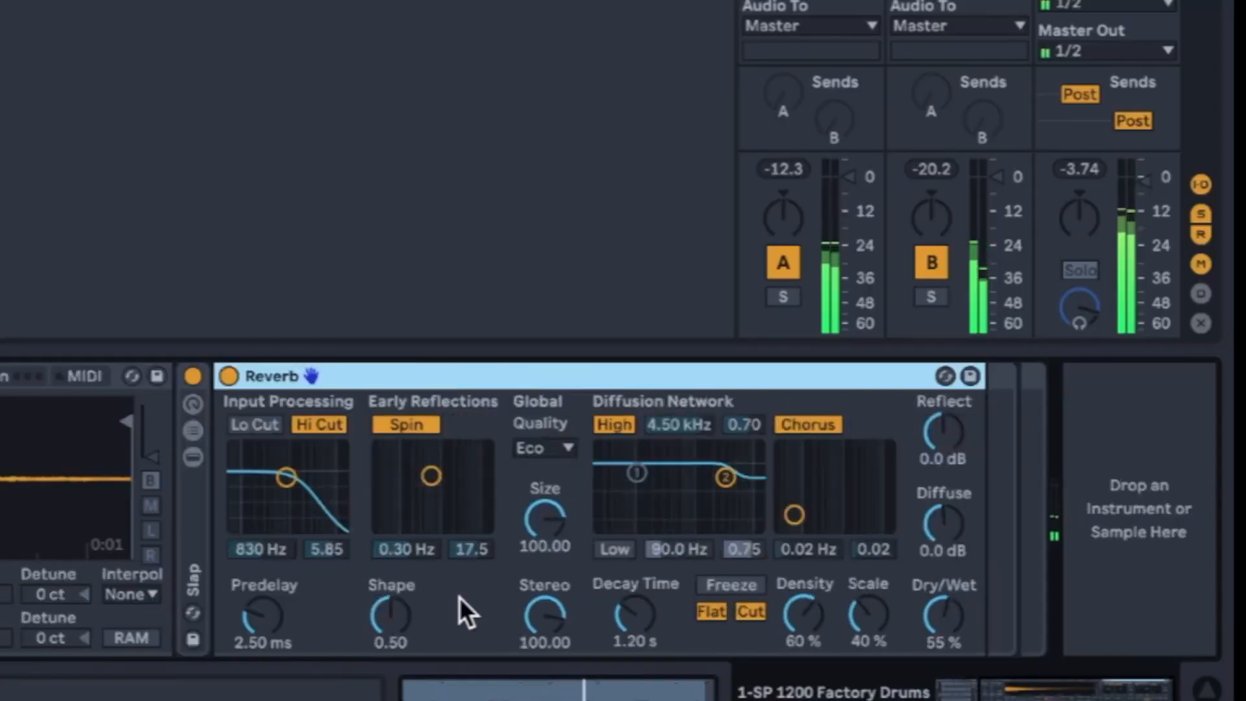
Set the Crash reverb's Dry/Wet to 82 %, Decay Time to 4.98 s and Scale to 57 %, and lower its Reflect level.
left_click_drag(948, 604, 948, 551)
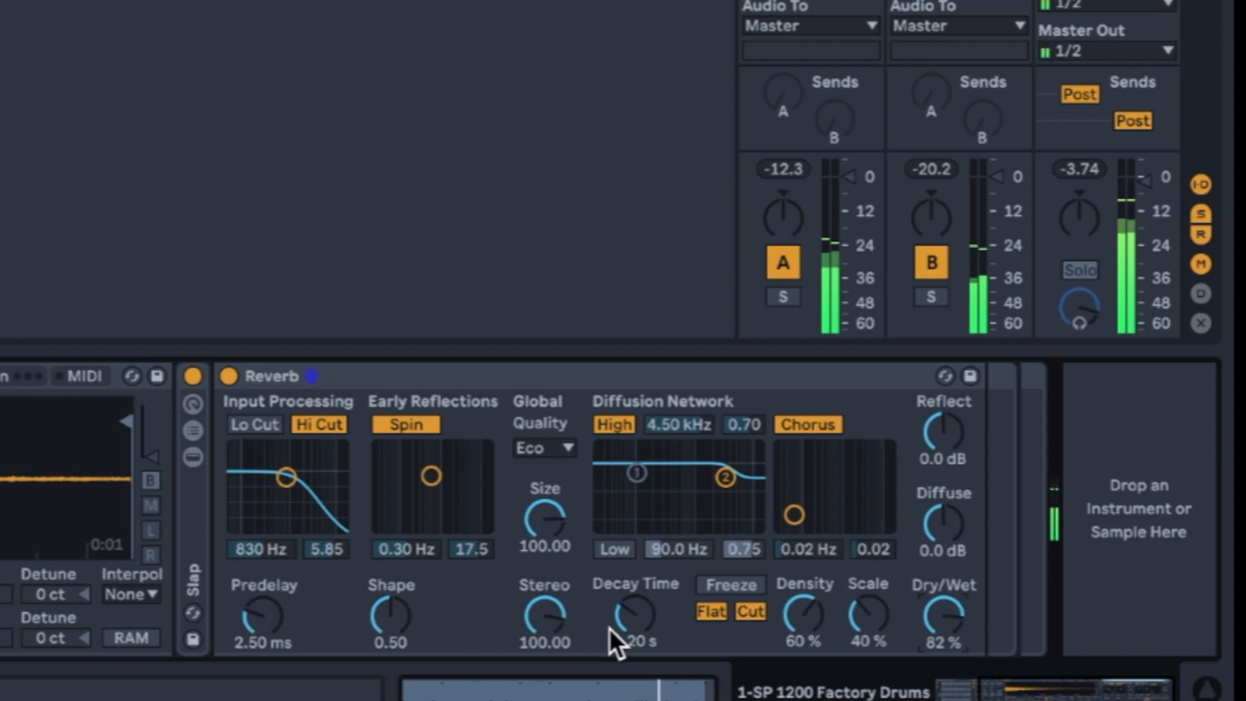
mouse_move(613, 639)
left_mouse_down()
mouse_move(613, 603)
mouse_move(620, 640)
mouse_move(625, 610)
mouse_move(623, 621)
left_mouse_up()
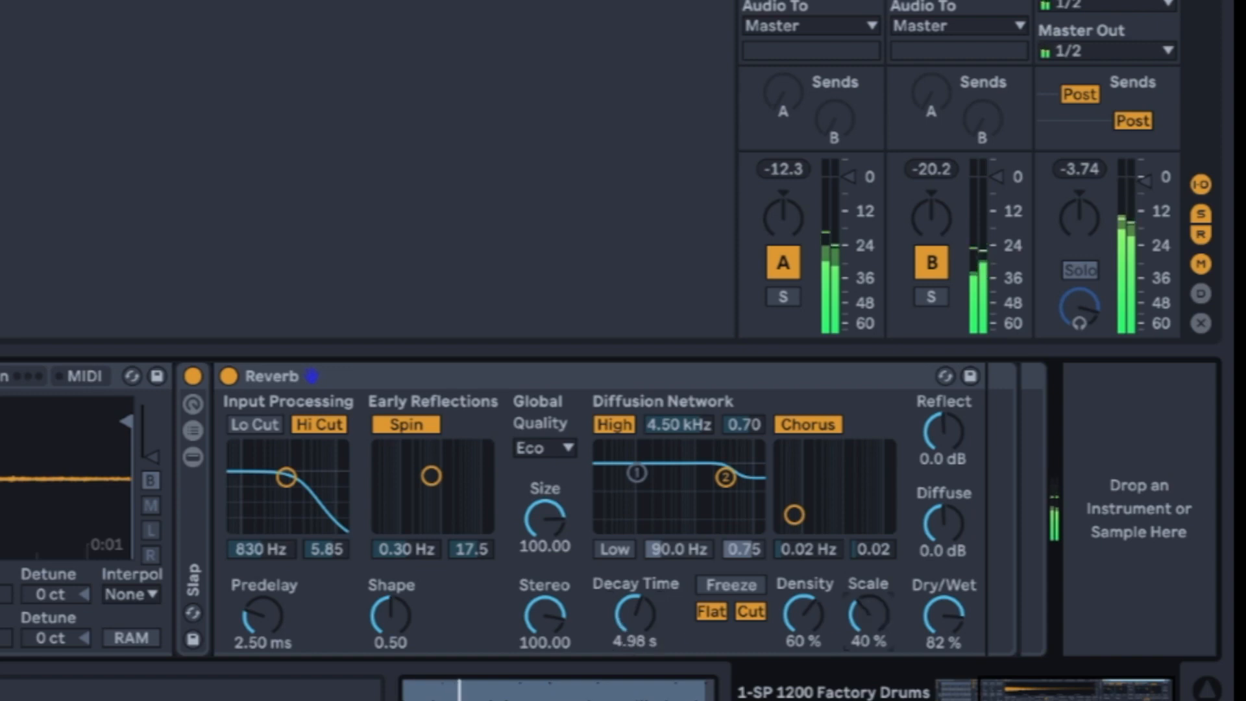
left_click_drag(868, 613, 868, 606)
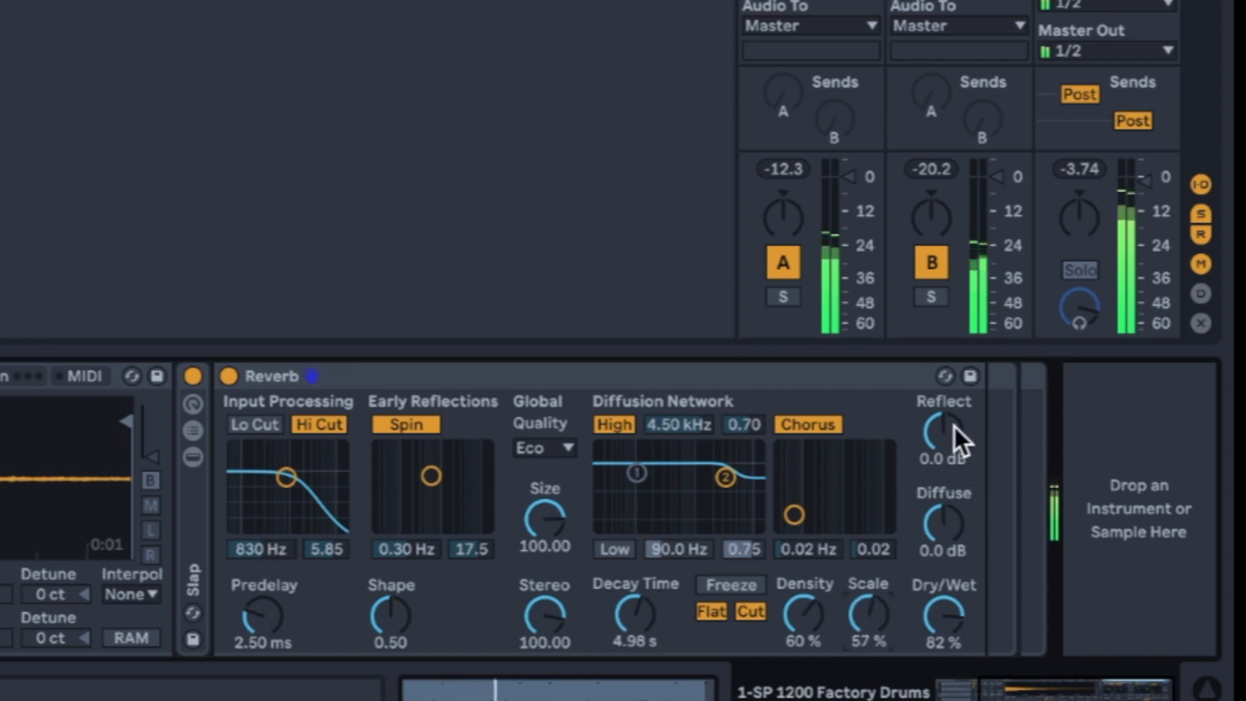
left_click_drag(941, 448, 941, 459)
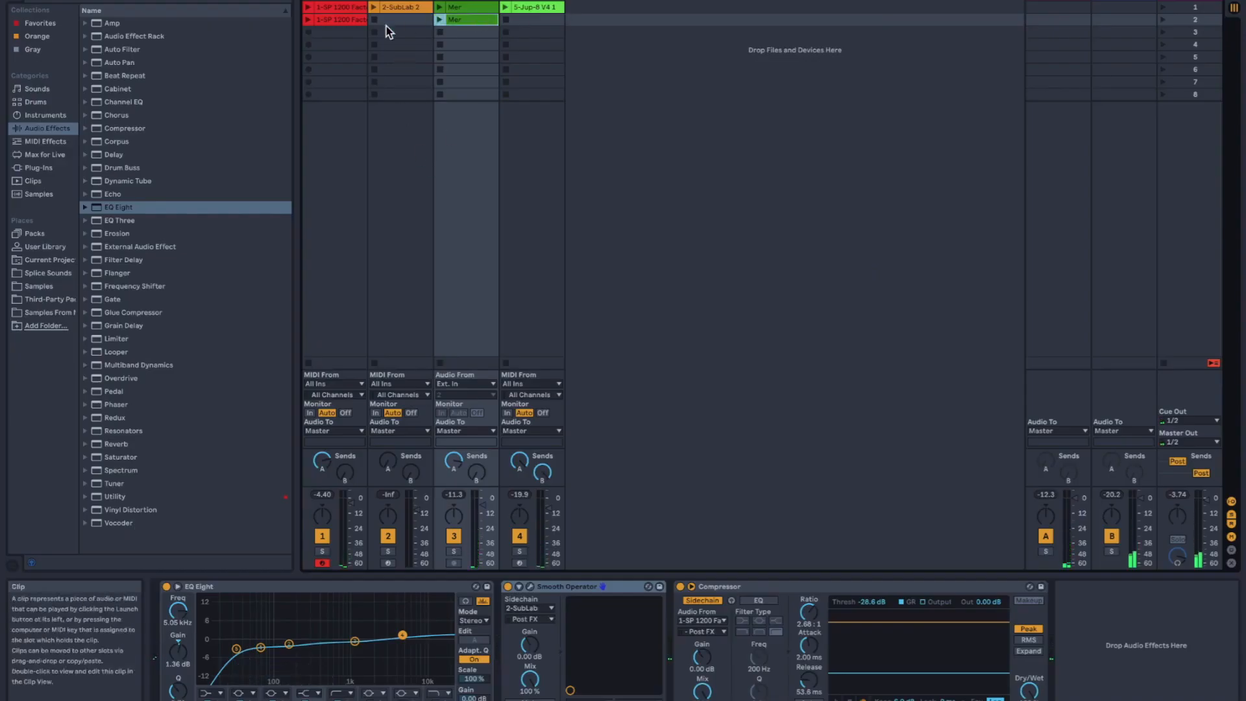
Move the second drum clip and the transposed Mer clip together down to scene 5.
left_click(343, 19, "shift")
left_click_drag(343, 19, 345, 58)
left_click(389, 146)
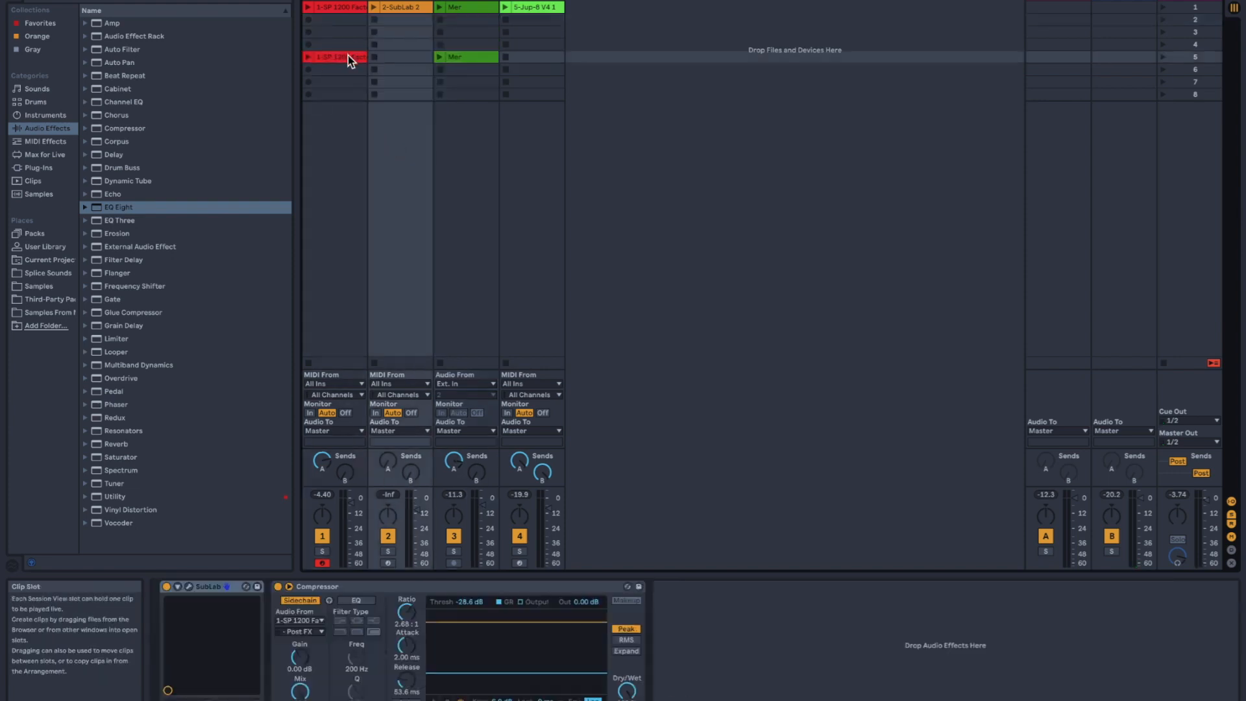
Hide the browser and play the session with the SP 1200 drum track soloed.
left_click(340, 174)
key("ctrl+alt+b")
key("space")
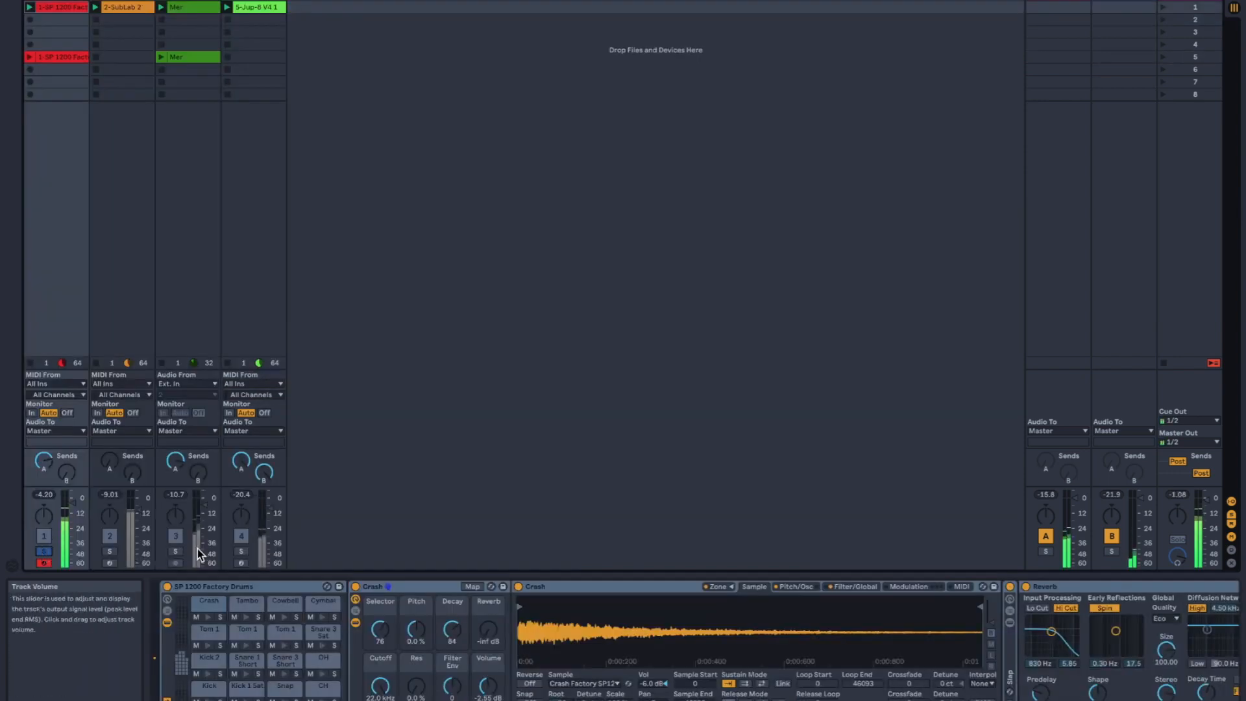
Adjust send A on the SP 1200 drum track, turn it fully down, and compare the drums soloed and in the mix.
left_click_drag(43, 465, 44, 462)
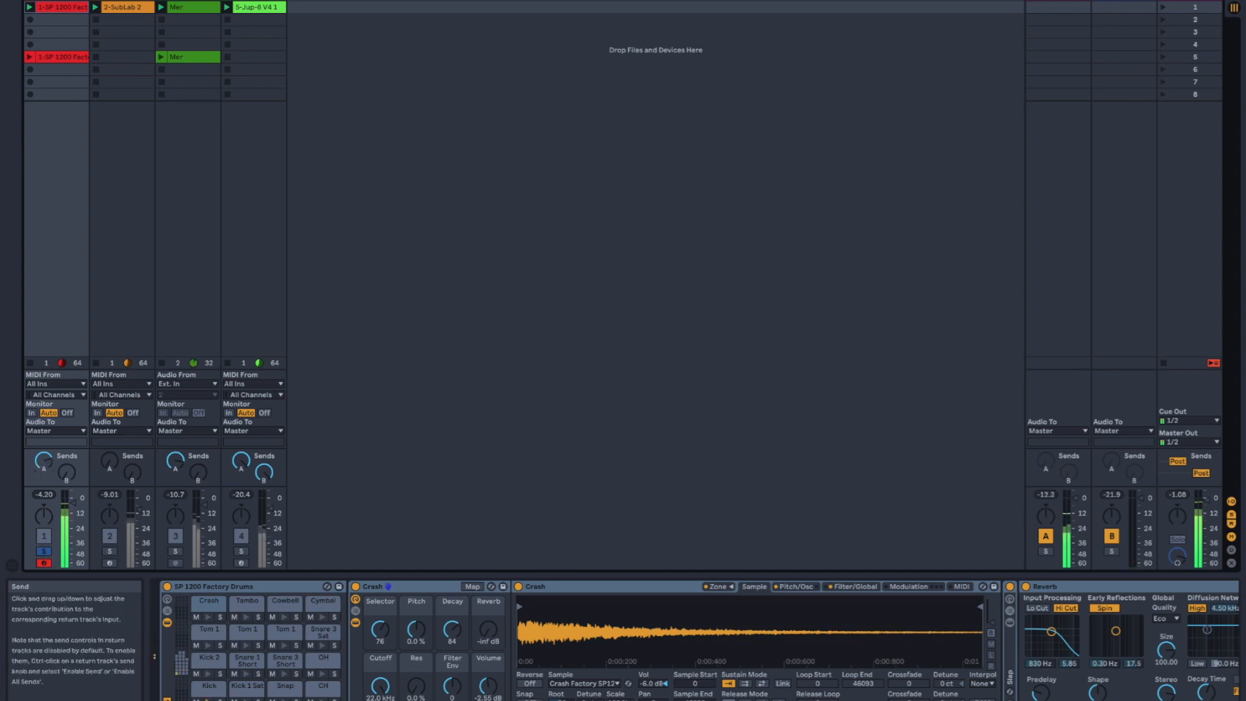
left_click_drag(44, 462, 44, 456)
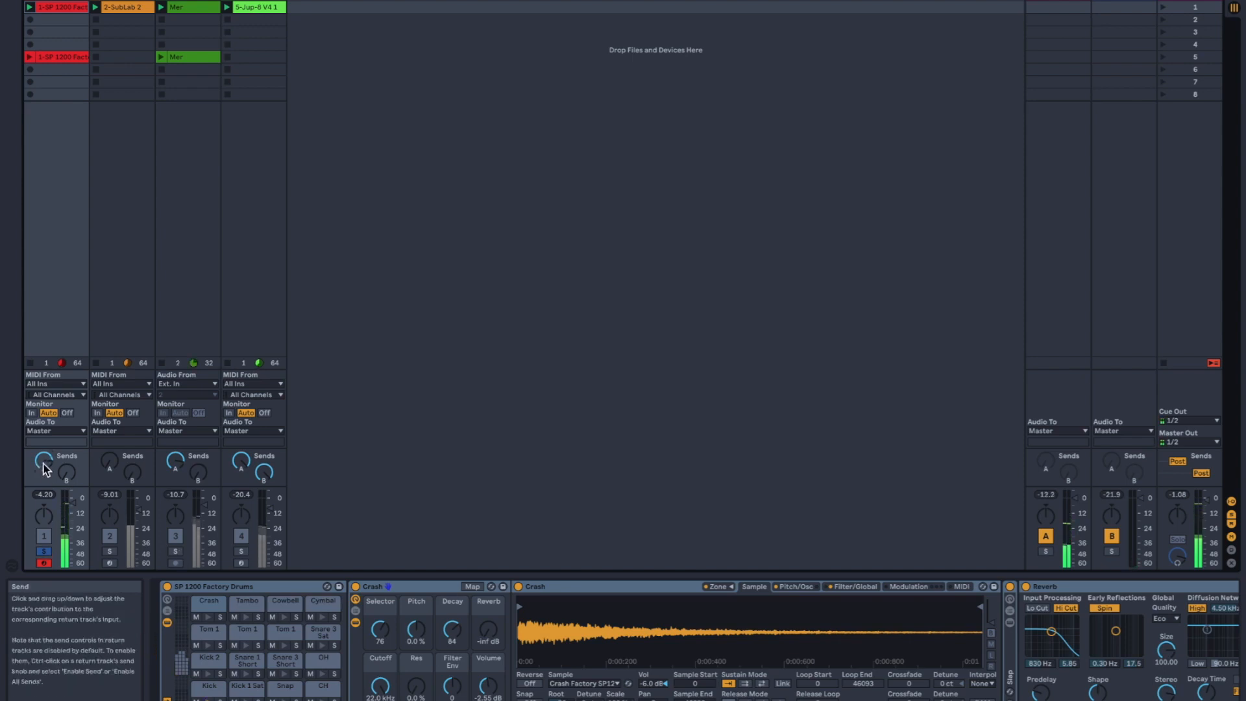
left_click(44, 551)
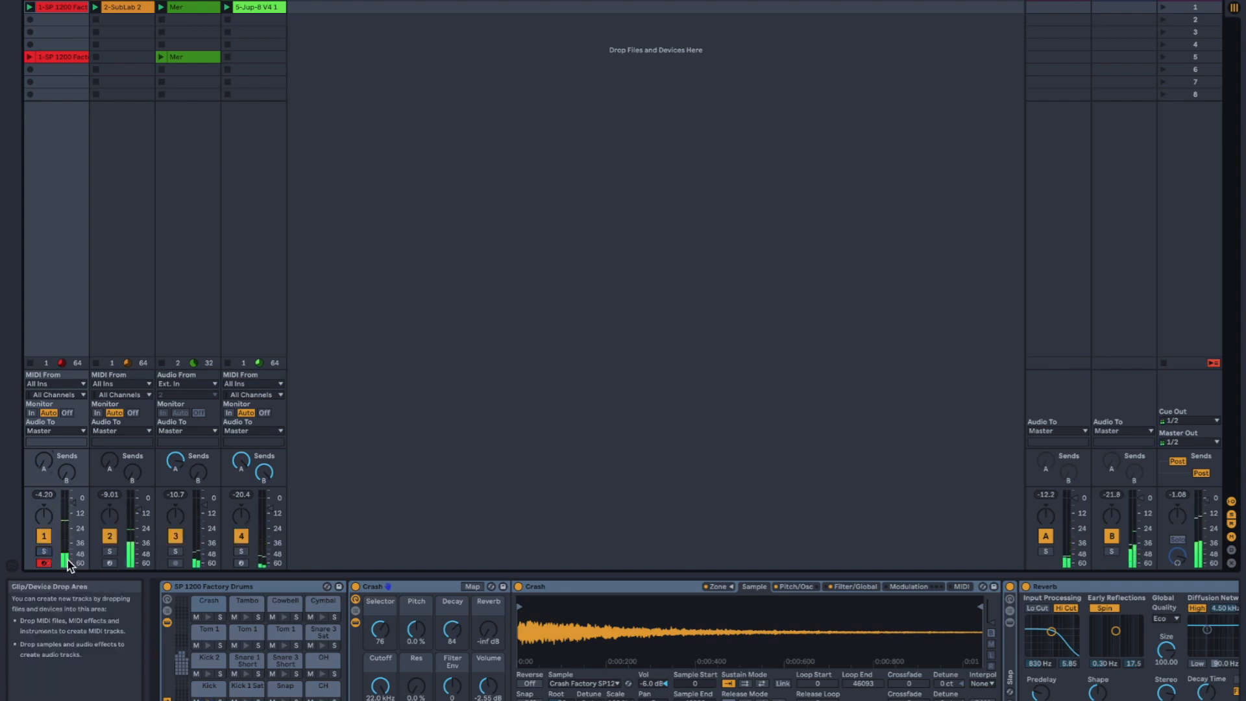
left_click(44, 552)
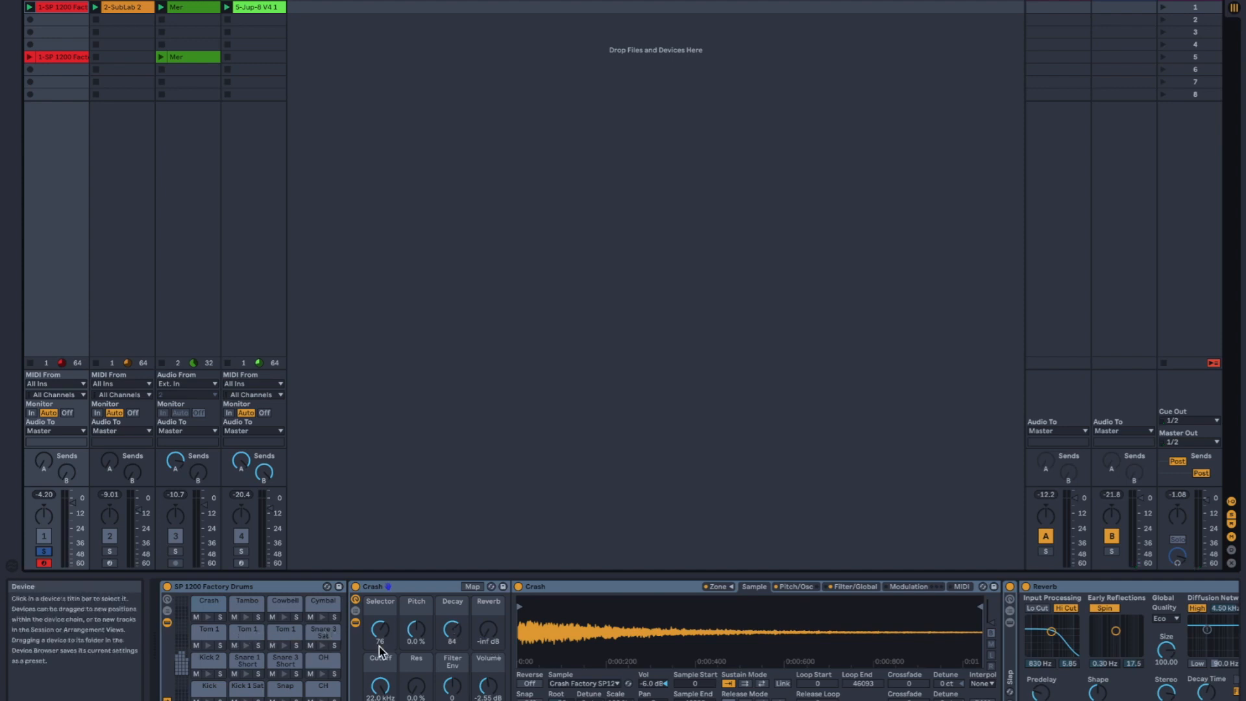
Fold the Crash device, show the SP 1200 drum rack's chain list and return chains, and create a return chain.
double_click(430, 587)
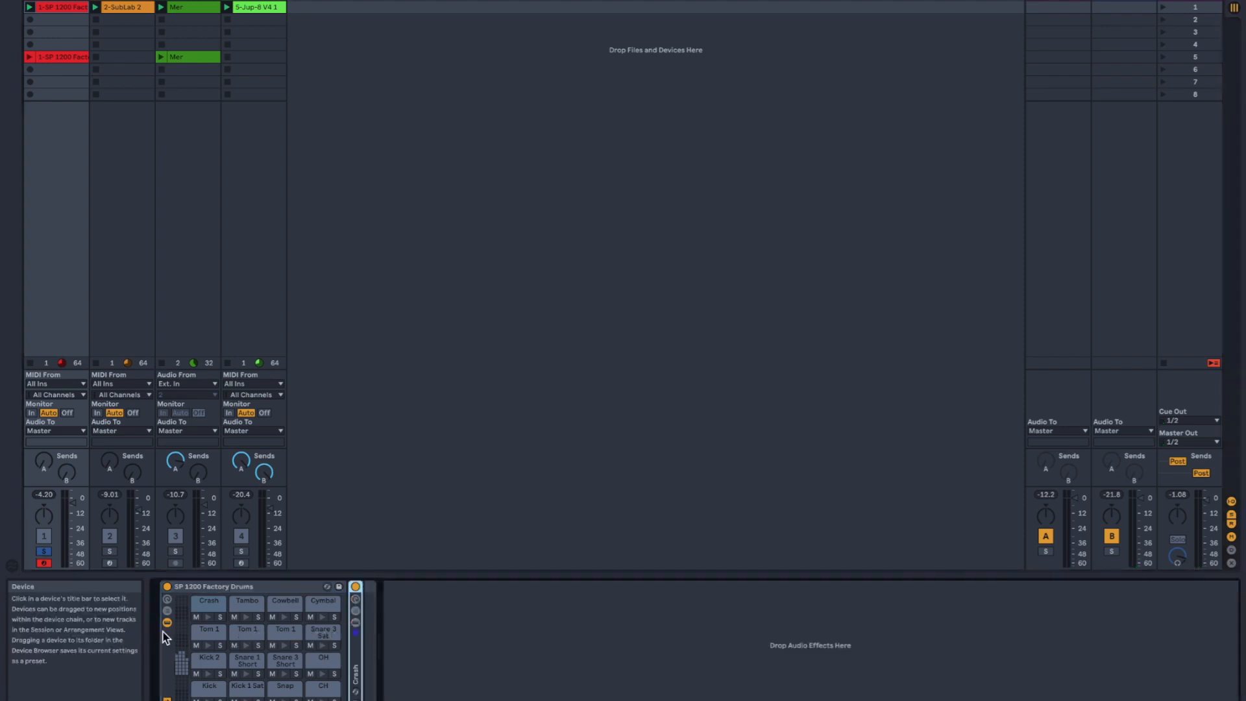
left_click(167, 611)
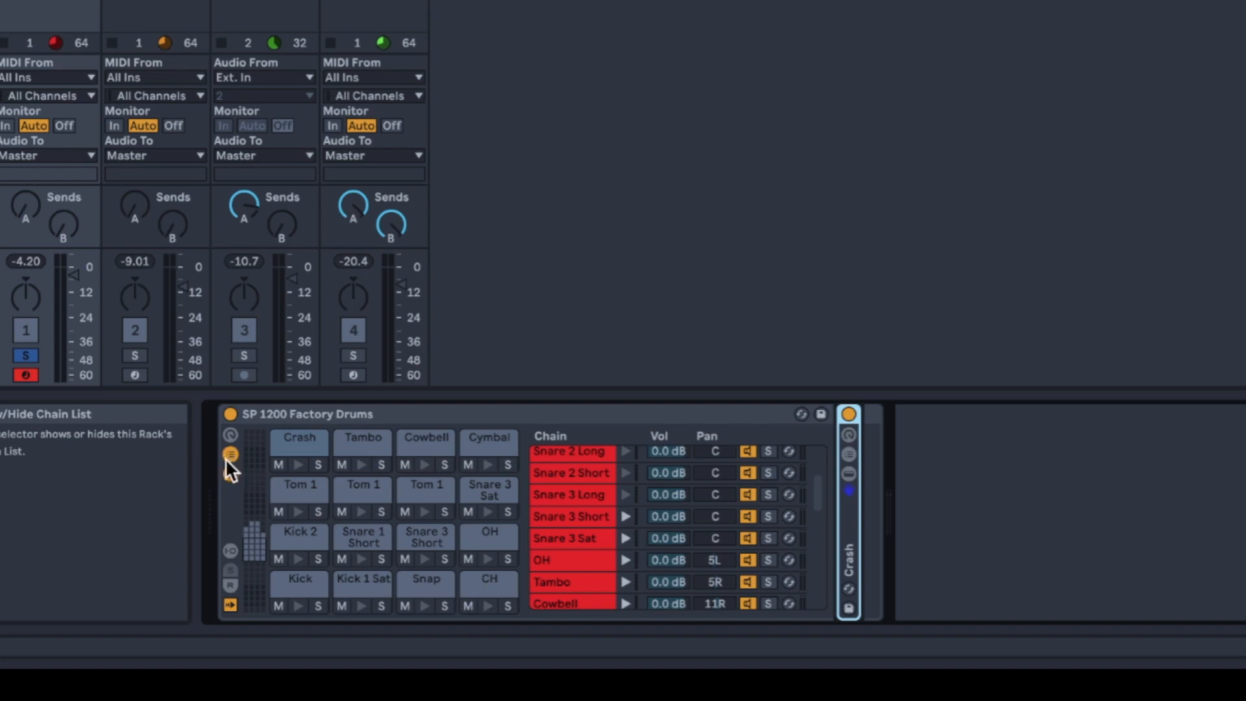
left_click(230, 552)
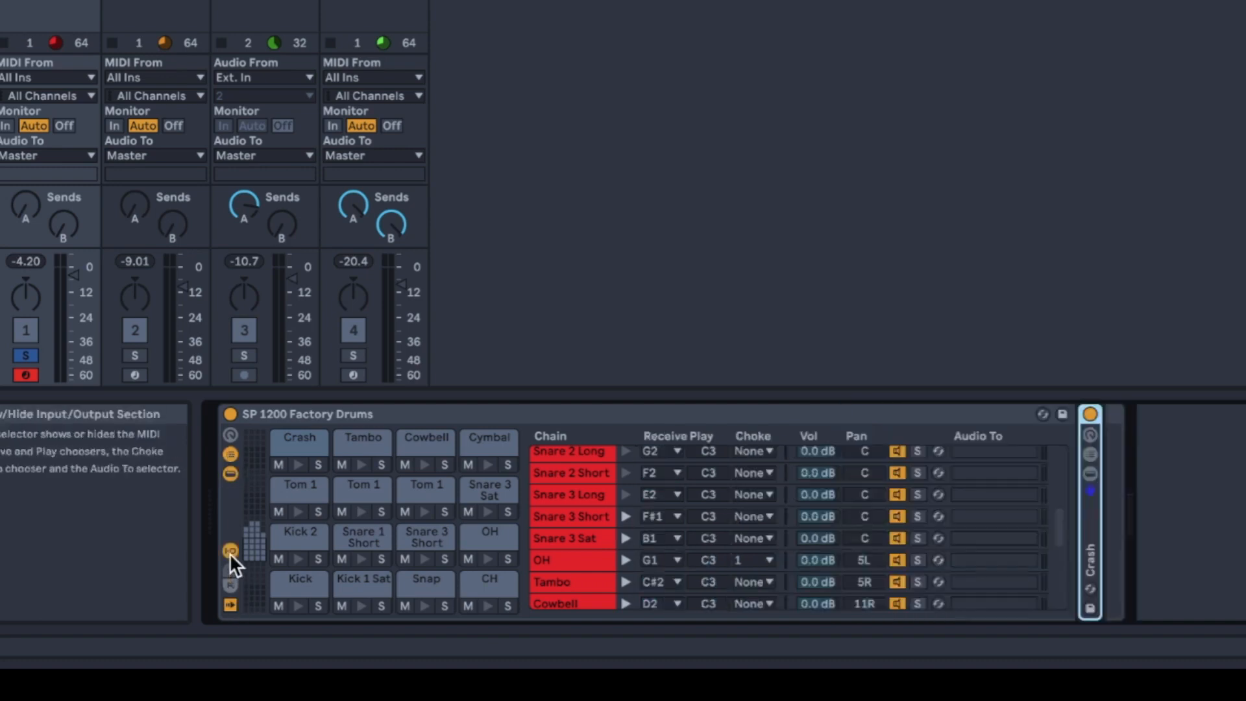
left_click(230, 552)
left_click(228, 584)
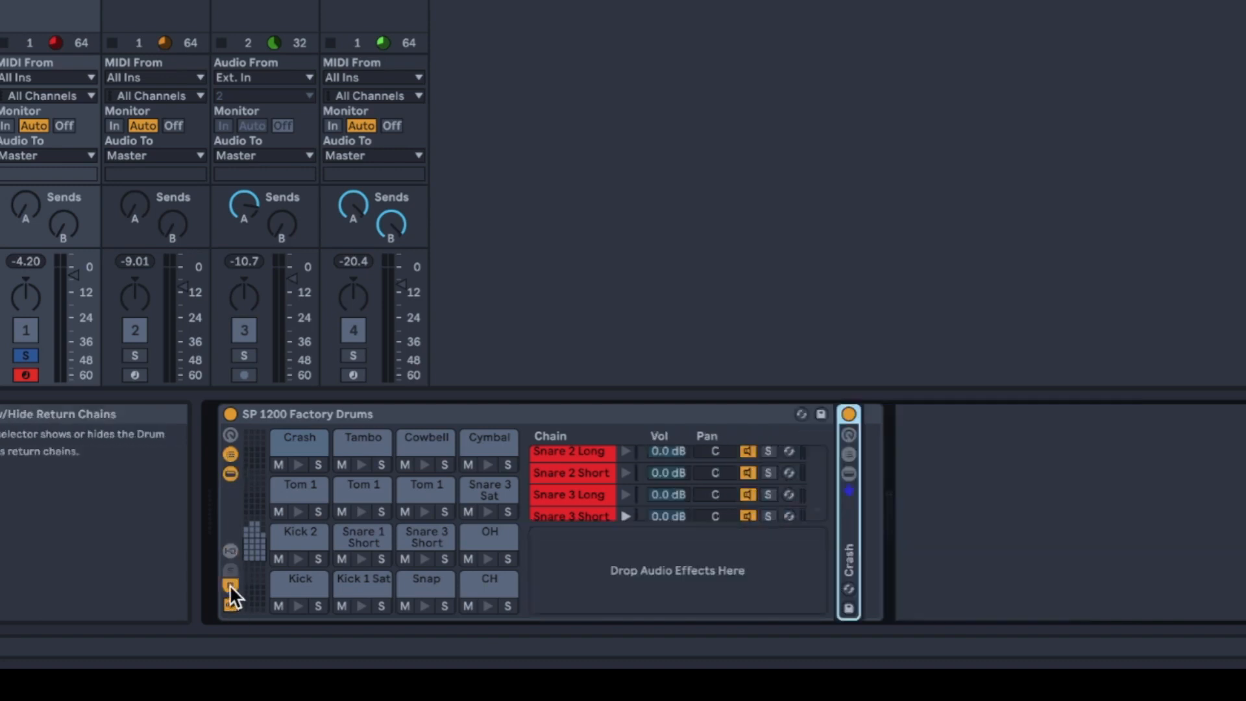
right_click(683, 571)
left_click(738, 614)
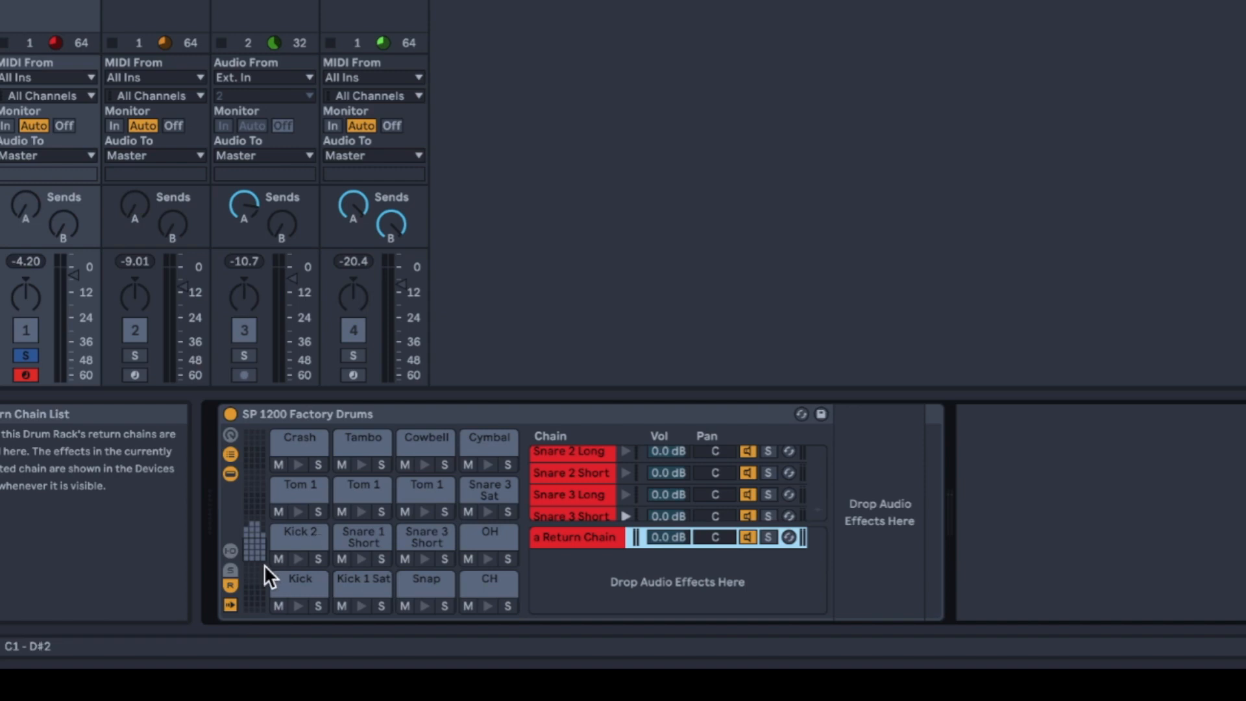
Route the drum rack return chain's audio output to A-PhoenixVerb and try the drum track's send A.
left_click(228, 552)
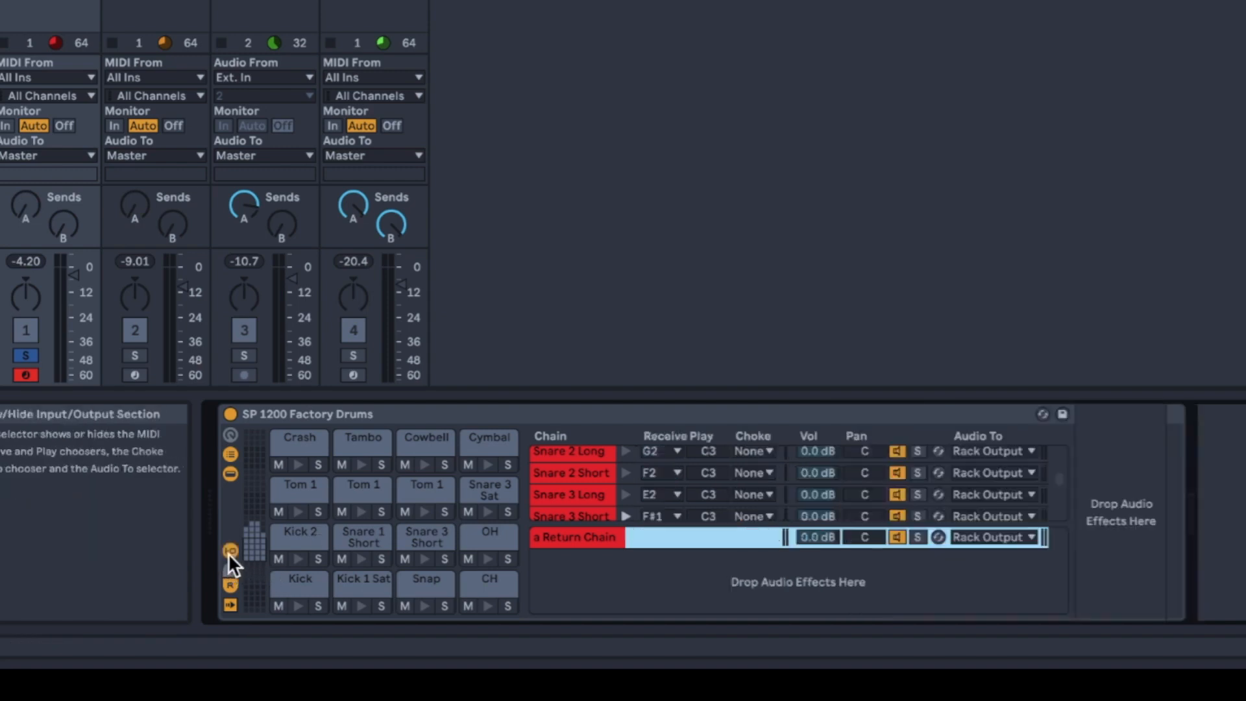
left_click(998, 537)
left_click(1007, 570)
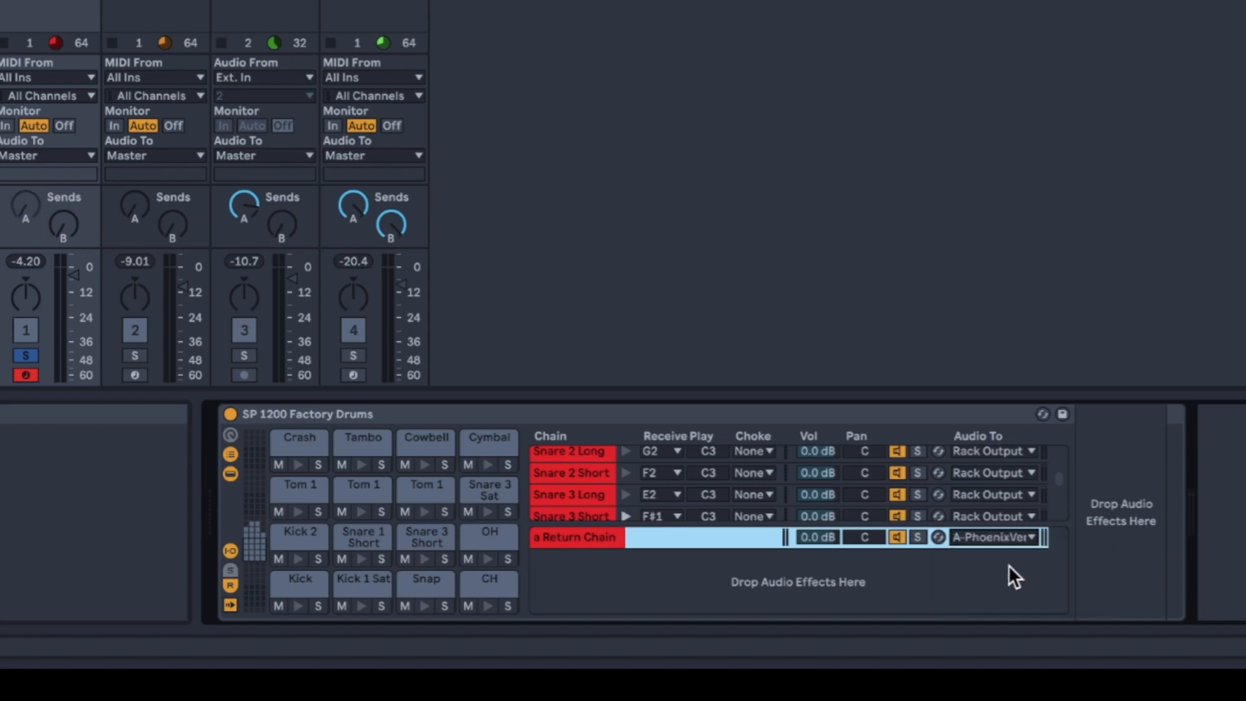
left_click(24, 207)
left_click_drag(21, 212, 21, 277)
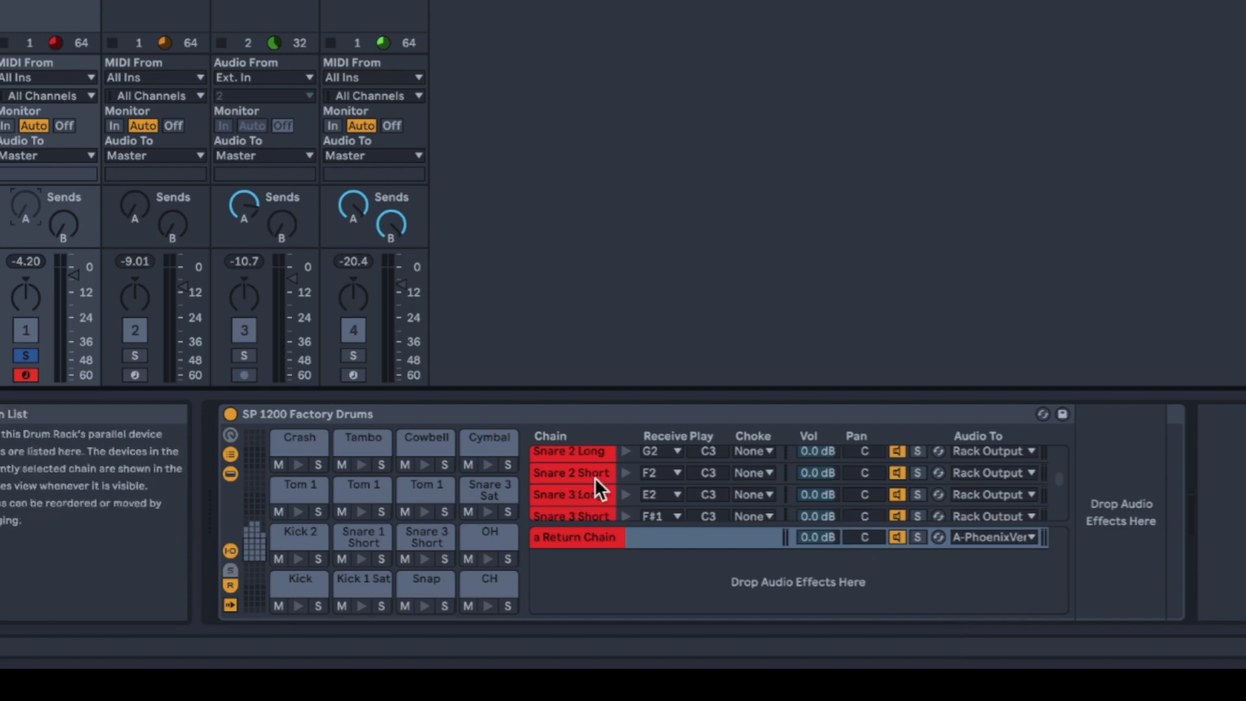
Play the soloed drums and look through the rack's chain list for the snare chain that is sounding.
scroll(595, 480, "up", 3)
scroll(594, 477, "up", 5)
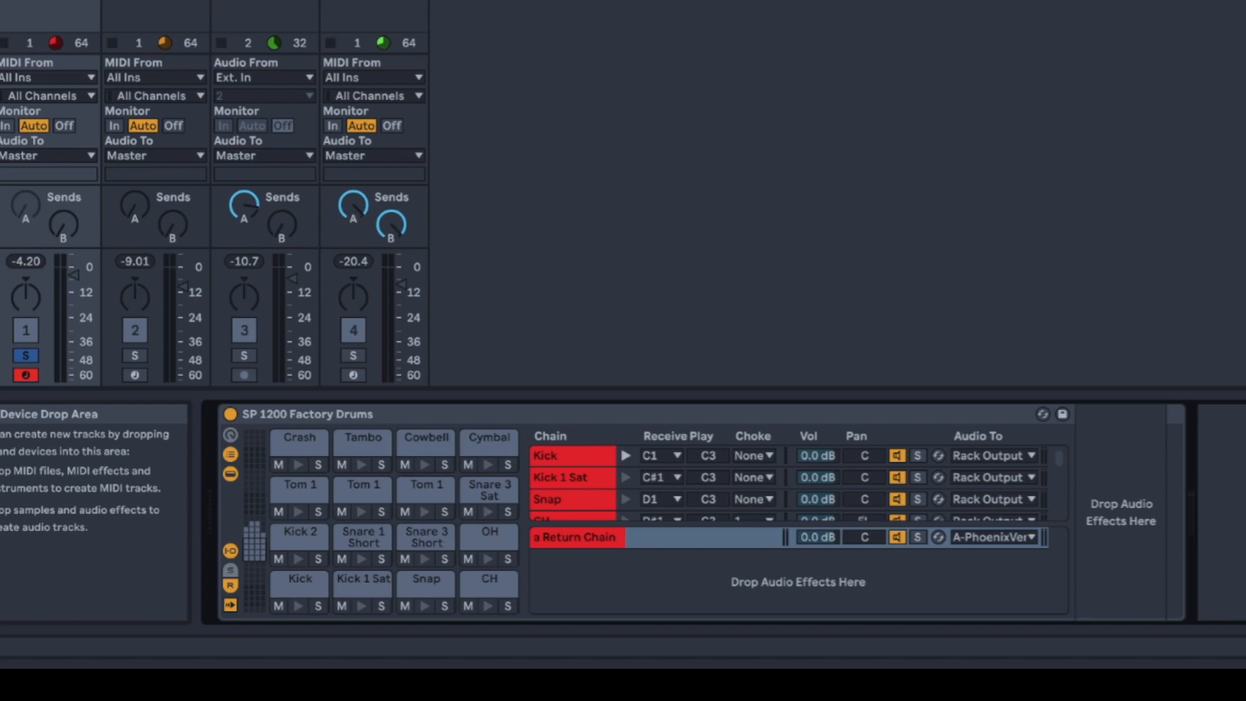
scroll(578, 489, "down", 2)
scroll(579, 489, "down", 4)
scroll(579, 489, "up", 6)
scroll(579, 489, "down", 5)
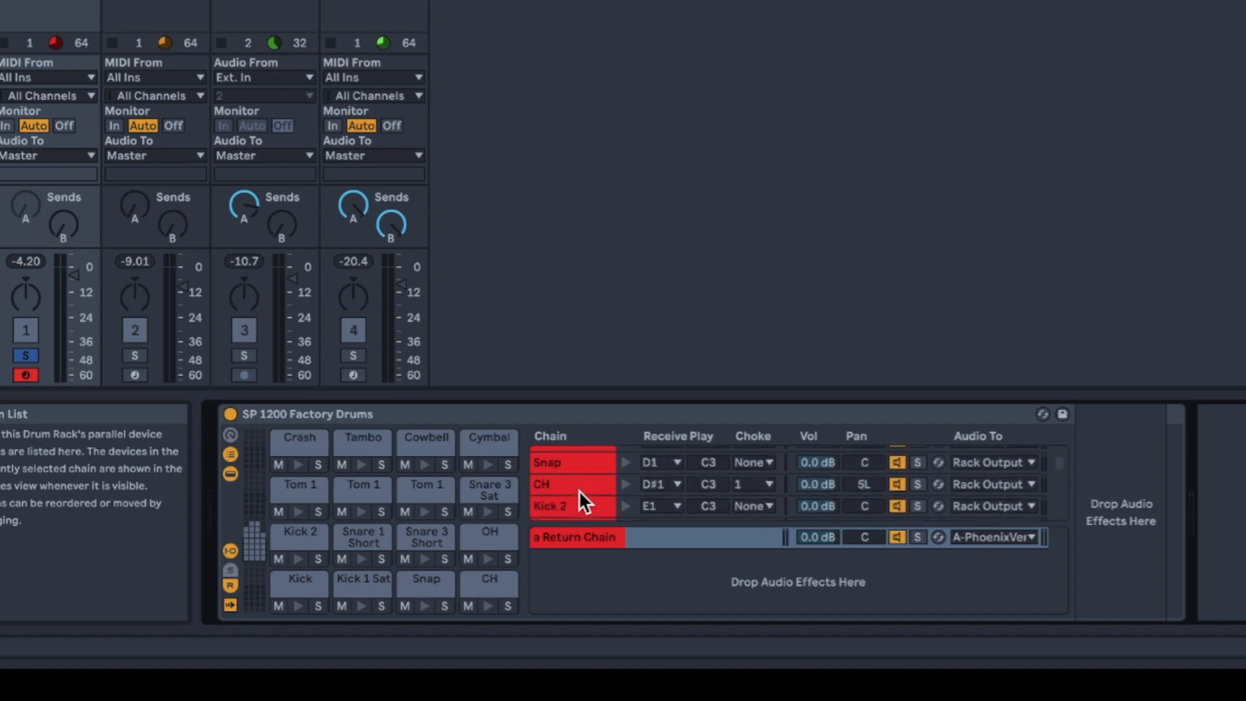
scroll(579, 489, "up", 2)
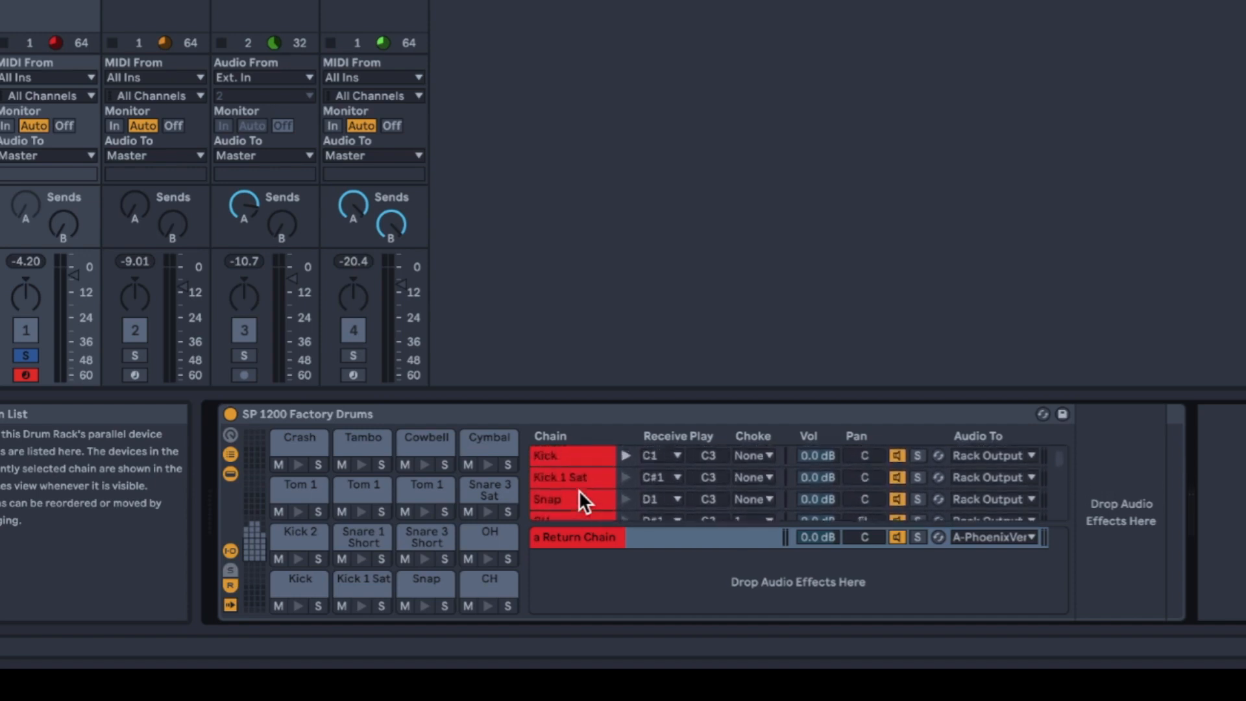
scroll(579, 489, "up", 3)
key("space")
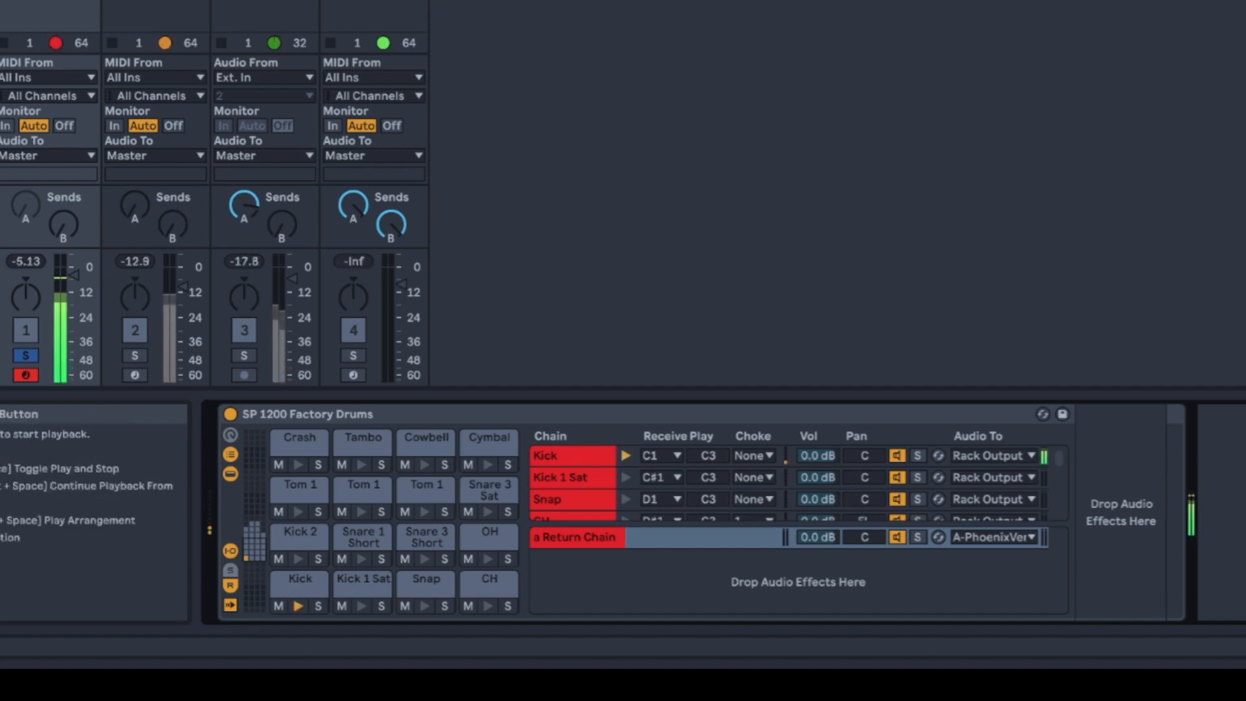
scroll(569, 480, "down", 4)
scroll(568, 471, "down", 5)
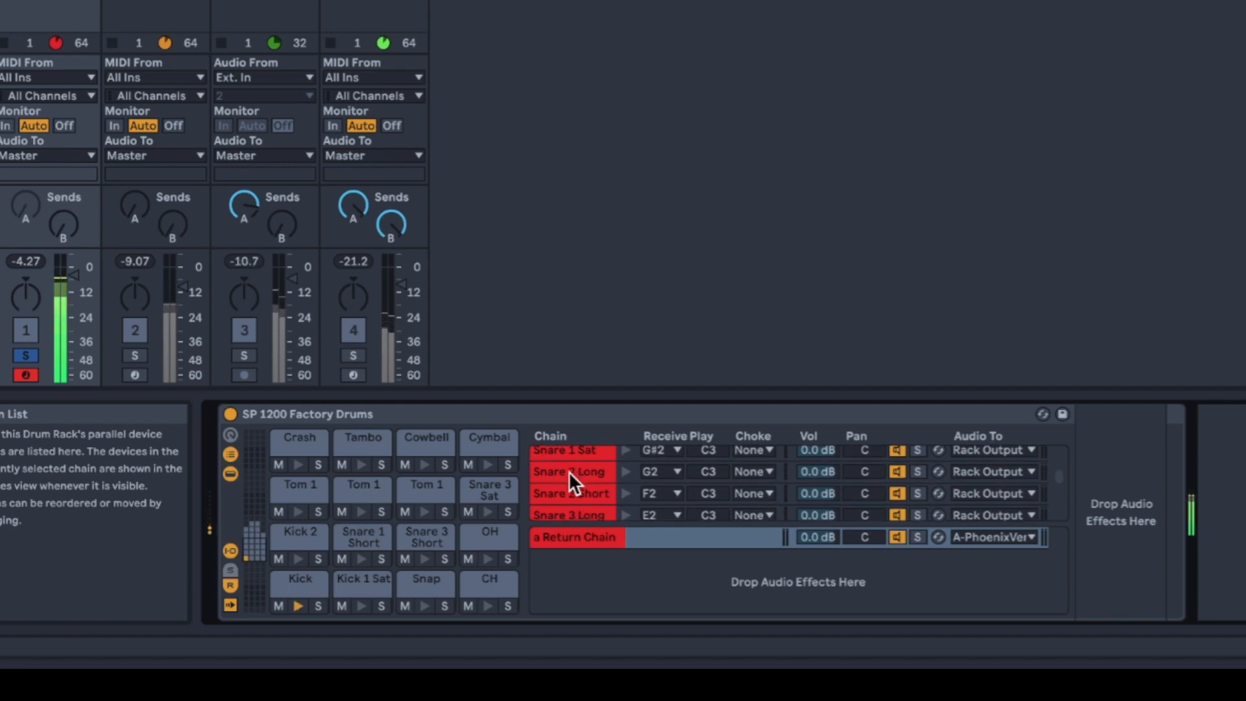
scroll(568, 472, "up", 2)
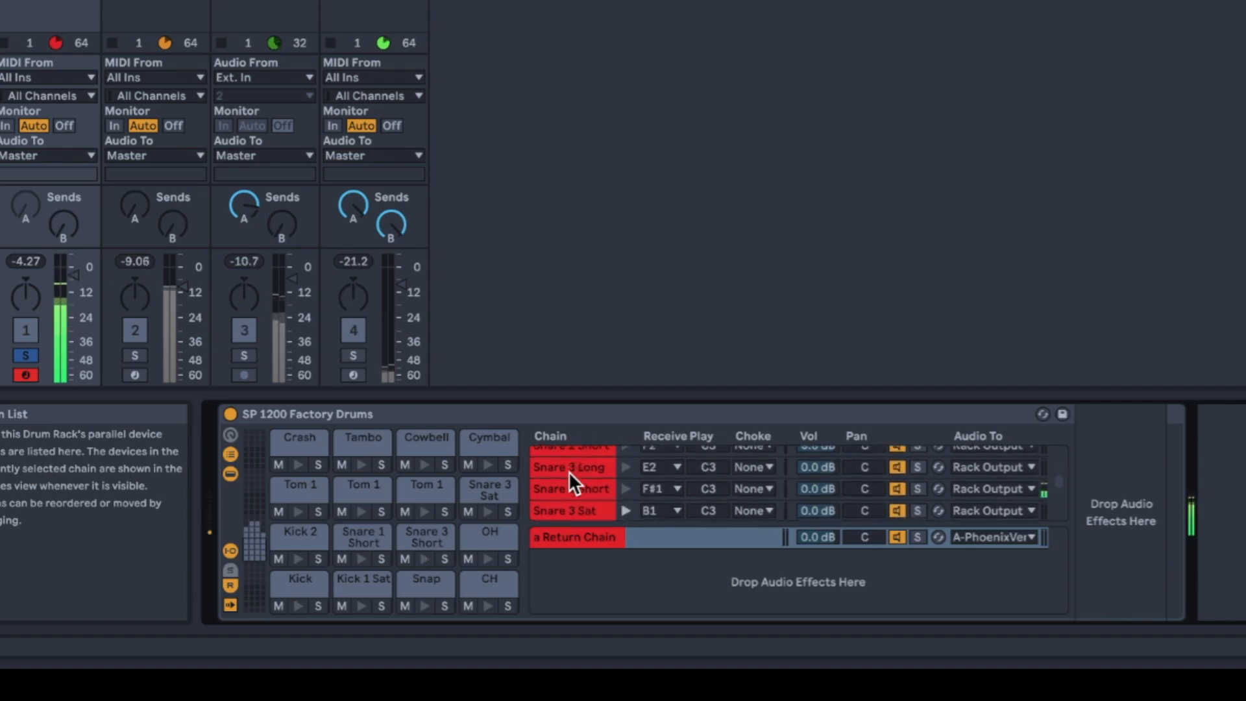
scroll(568, 471, "down", 8)
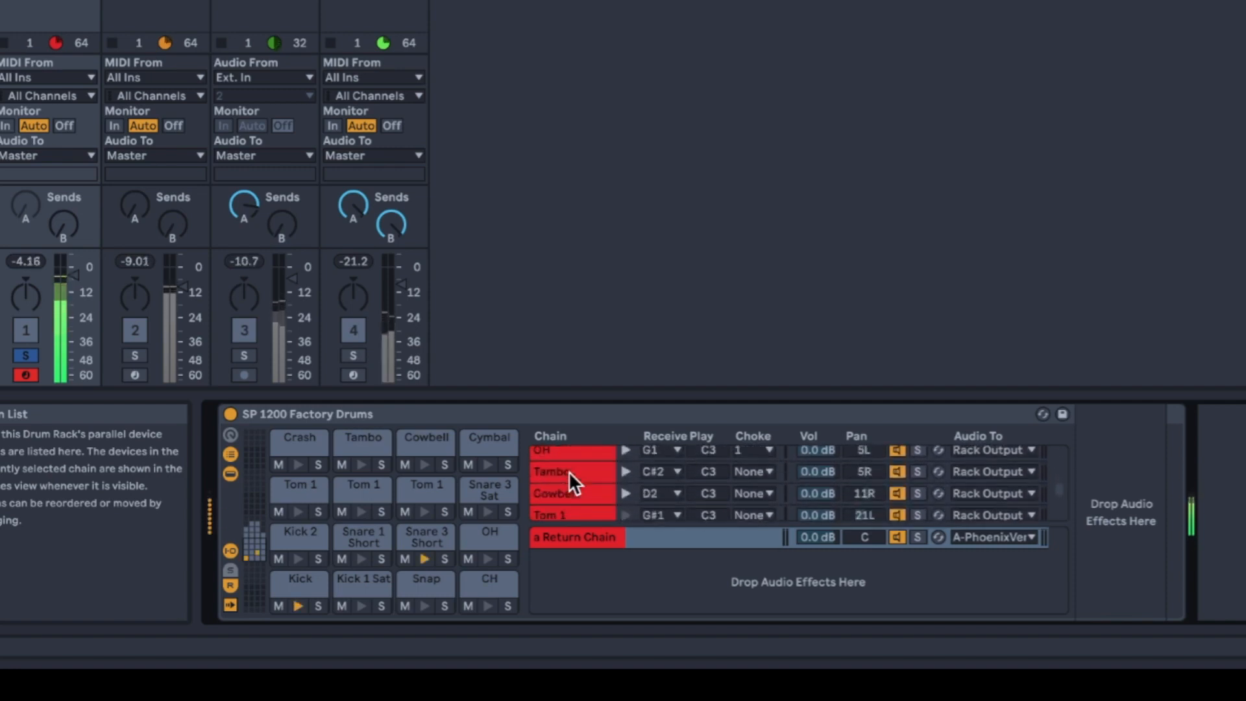
scroll(569, 471, "up", 1)
scroll(569, 471, "up", 2)
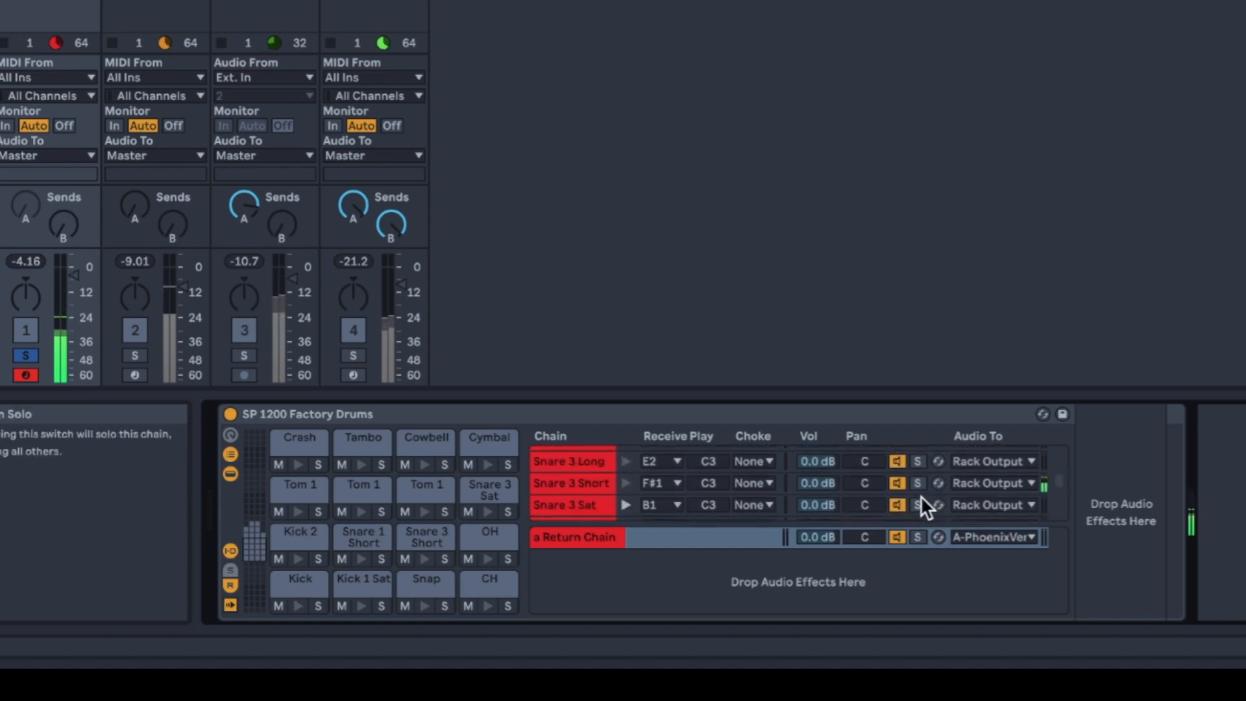
Show the rack's chain sends, raise Snare 3 Short's send a to -15.3 dB, and stop playback.
left_click(231, 570)
left_click_drag(821, 485, 820, 464)
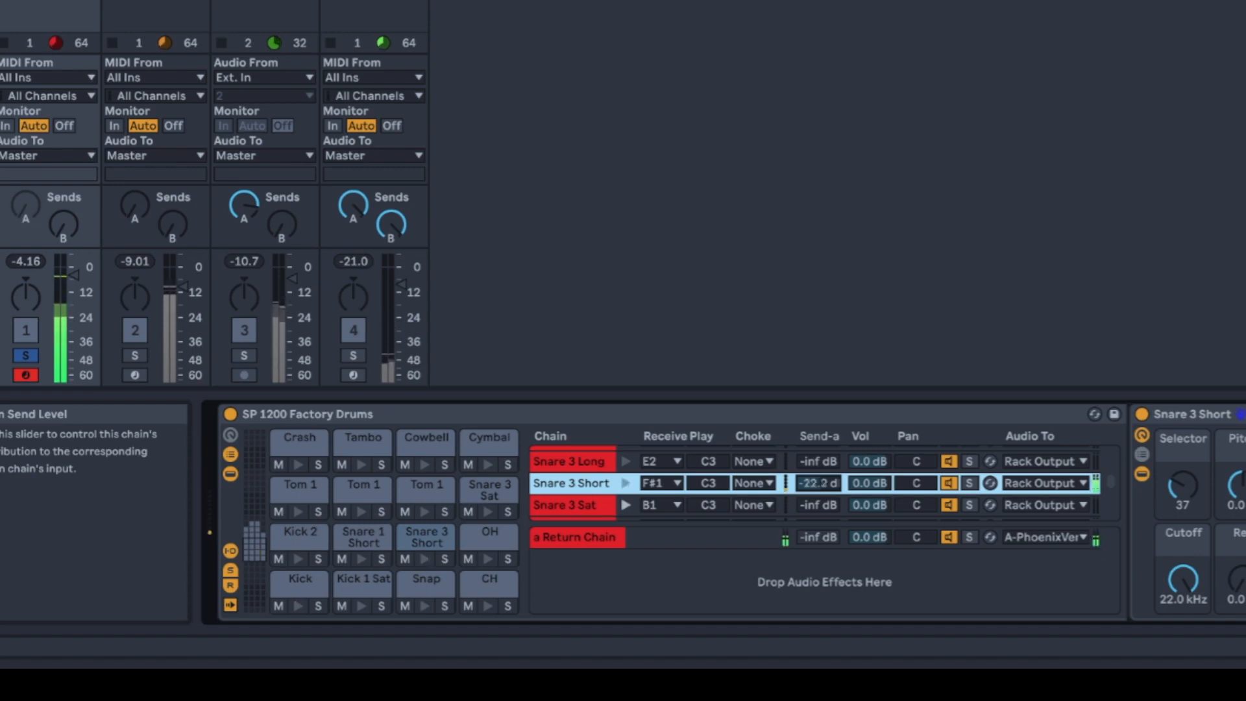
left_click_drag(819, 483, 819, 478)
key("space")
Review the drum rack's chains and return chain, and adjust Snare 3 Short's send a to -14.7 dB.
scroll(819, 483, "up", 5)
scroll(694, 476, "down", 5)
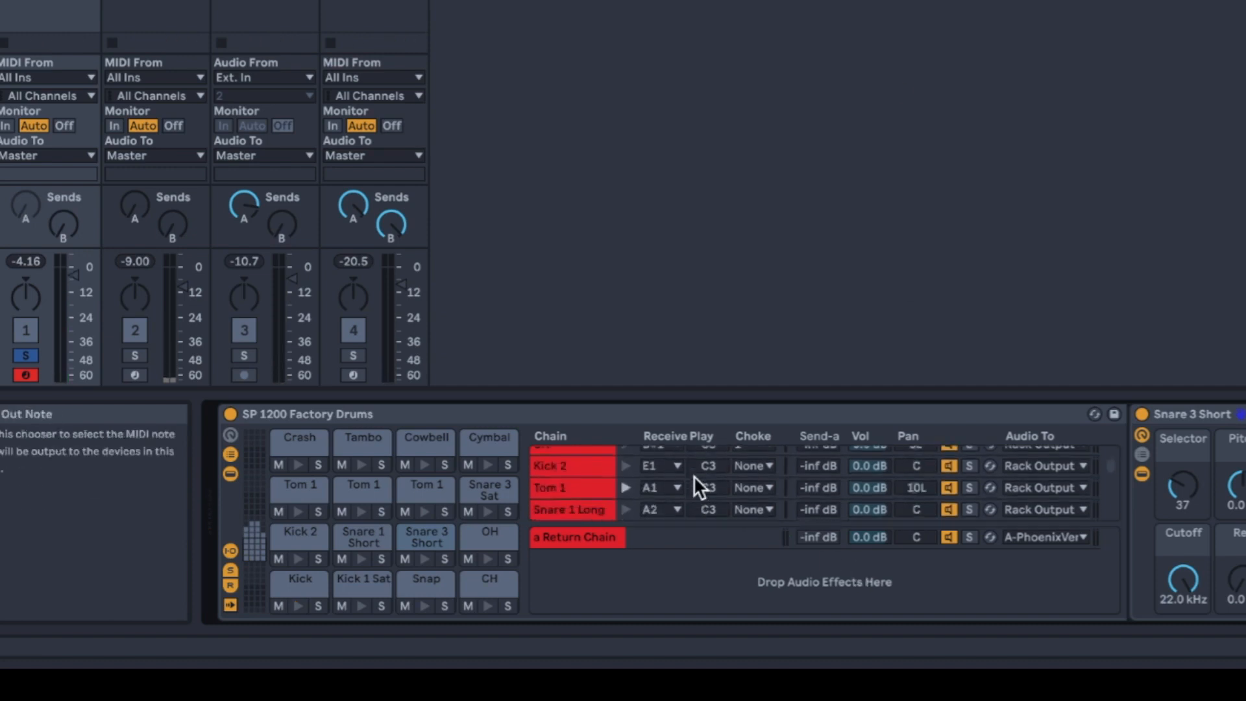
scroll(638, 480, "up", 3)
scroll(638, 481, "down", 1)
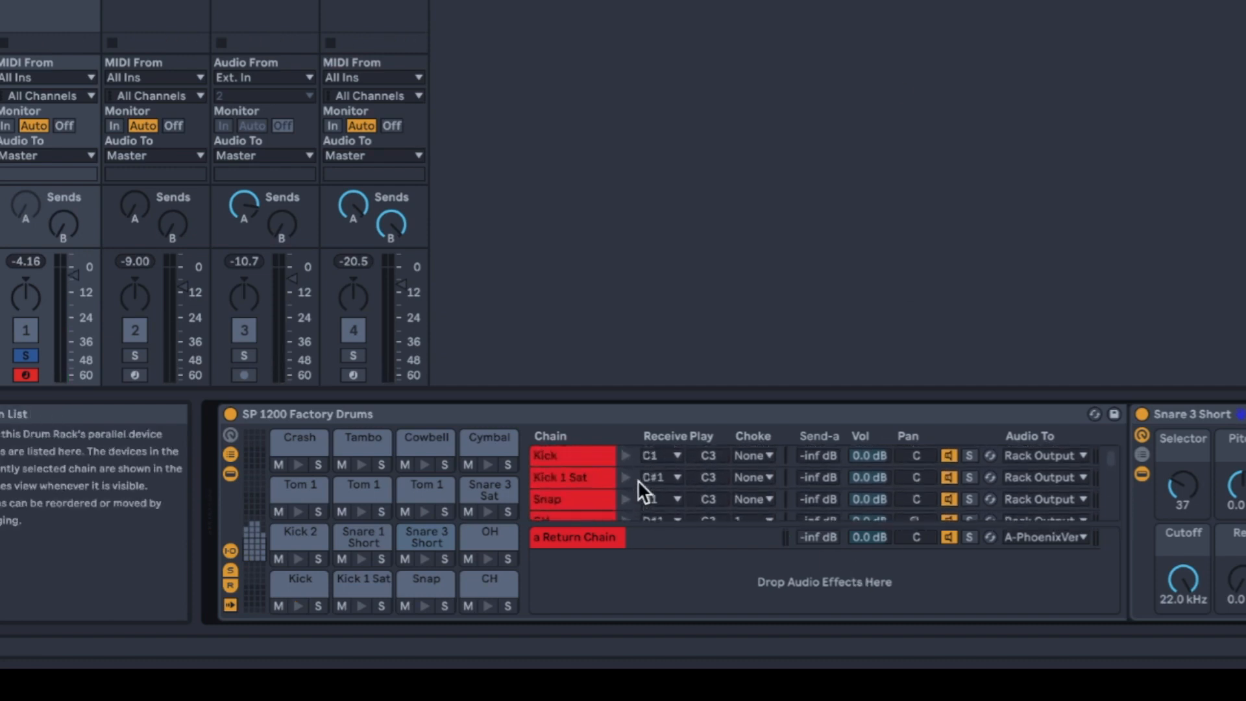
scroll(638, 480, "down", 2)
scroll(637, 480, "down", 3)
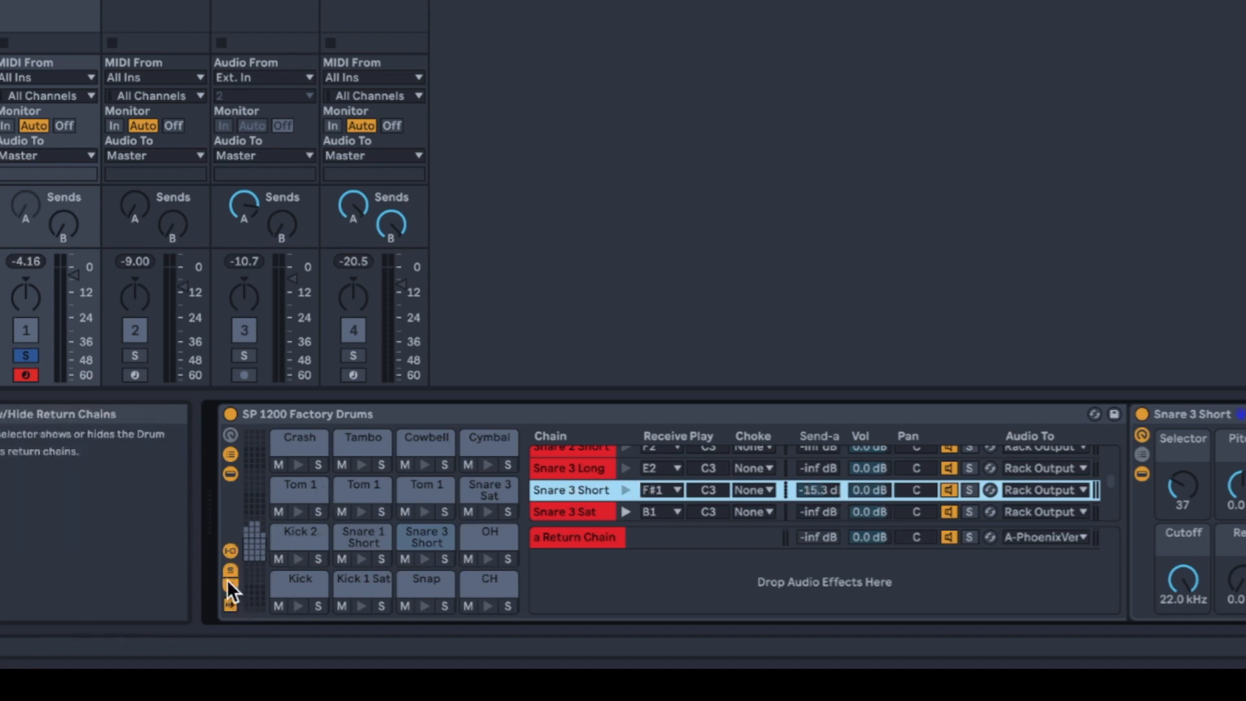
left_click(600, 540)
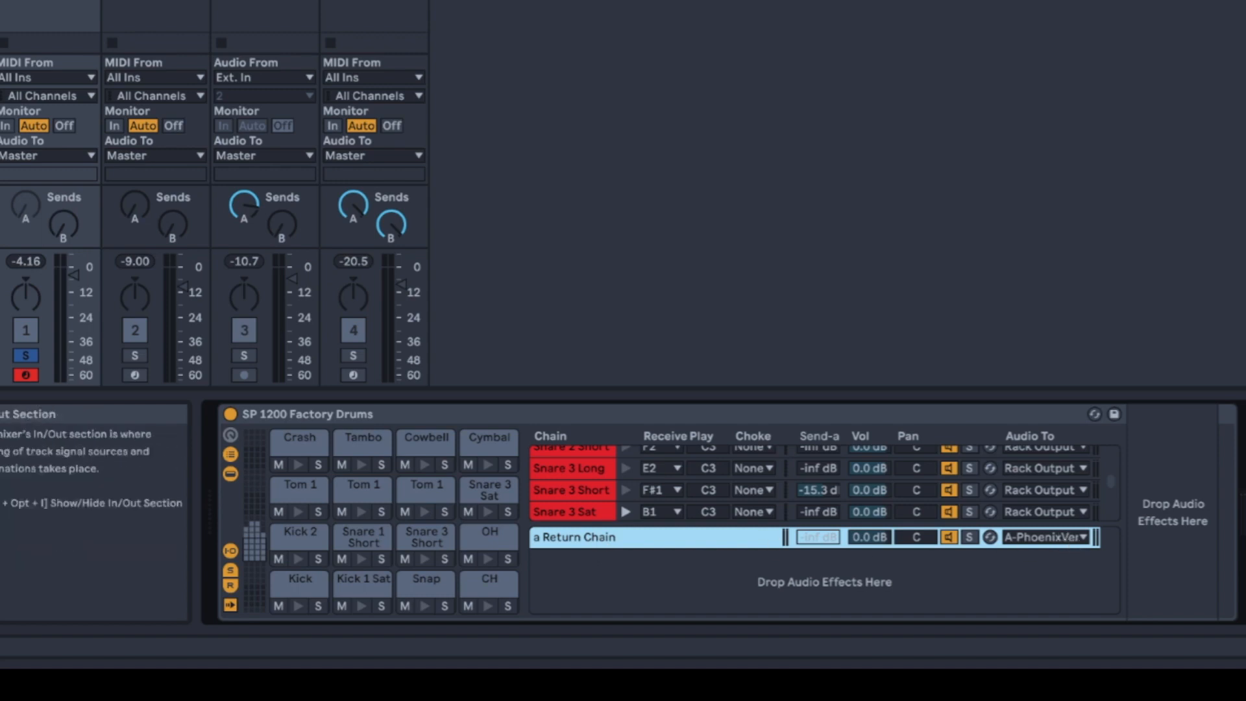
left_click(819, 491)
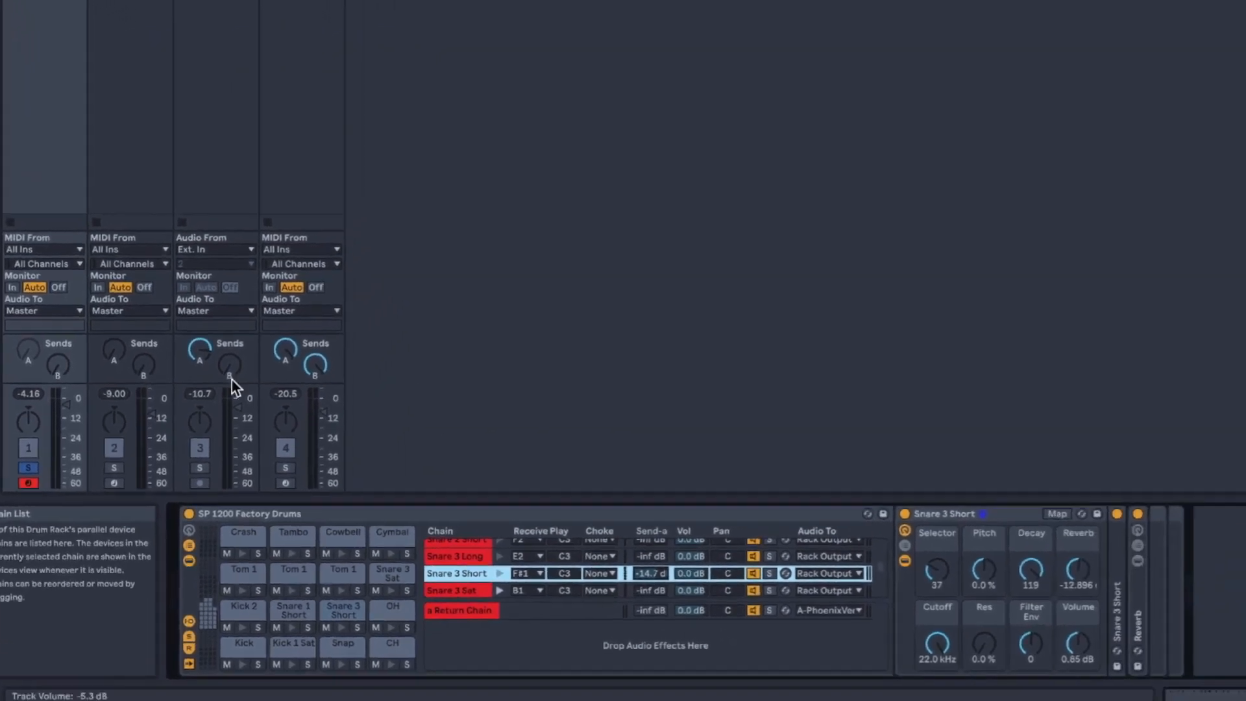
Unfold the drum rack's chains in the session mixer, examine their individual sends and routing, and fold them away again.
left_click(84, 2)
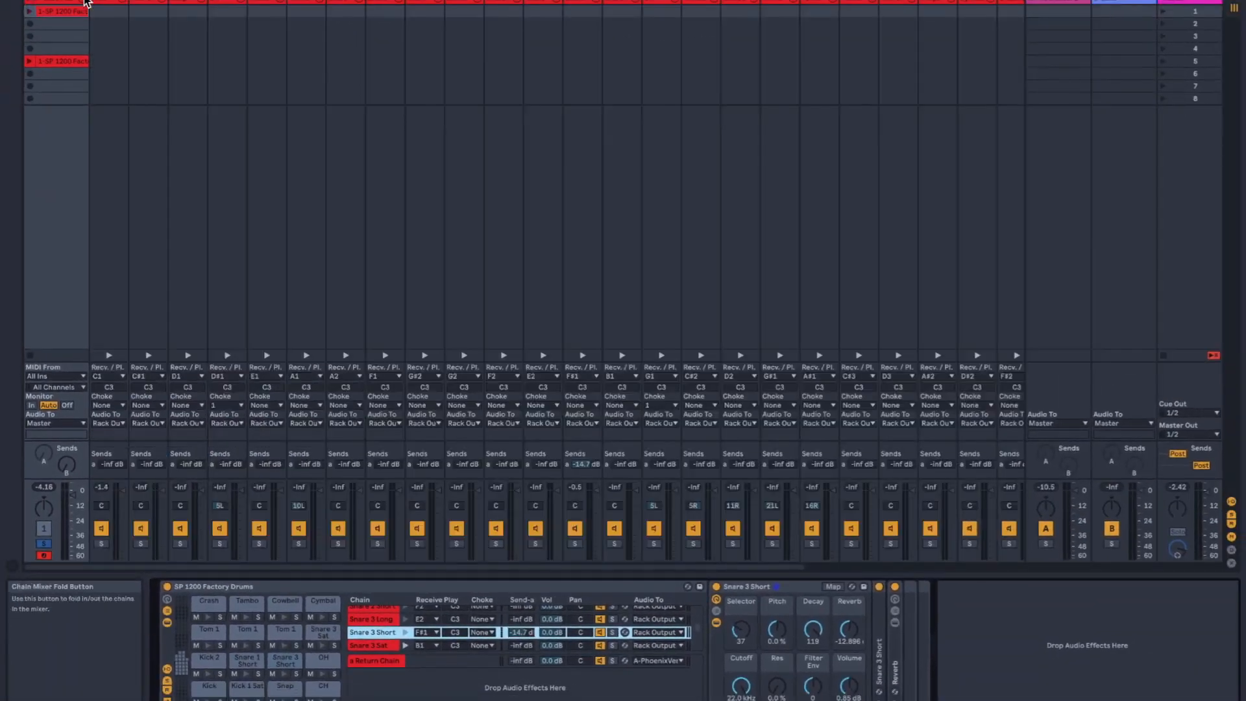
scroll(434, 494, "right", 5)
scroll(433, 494, "left", 5)
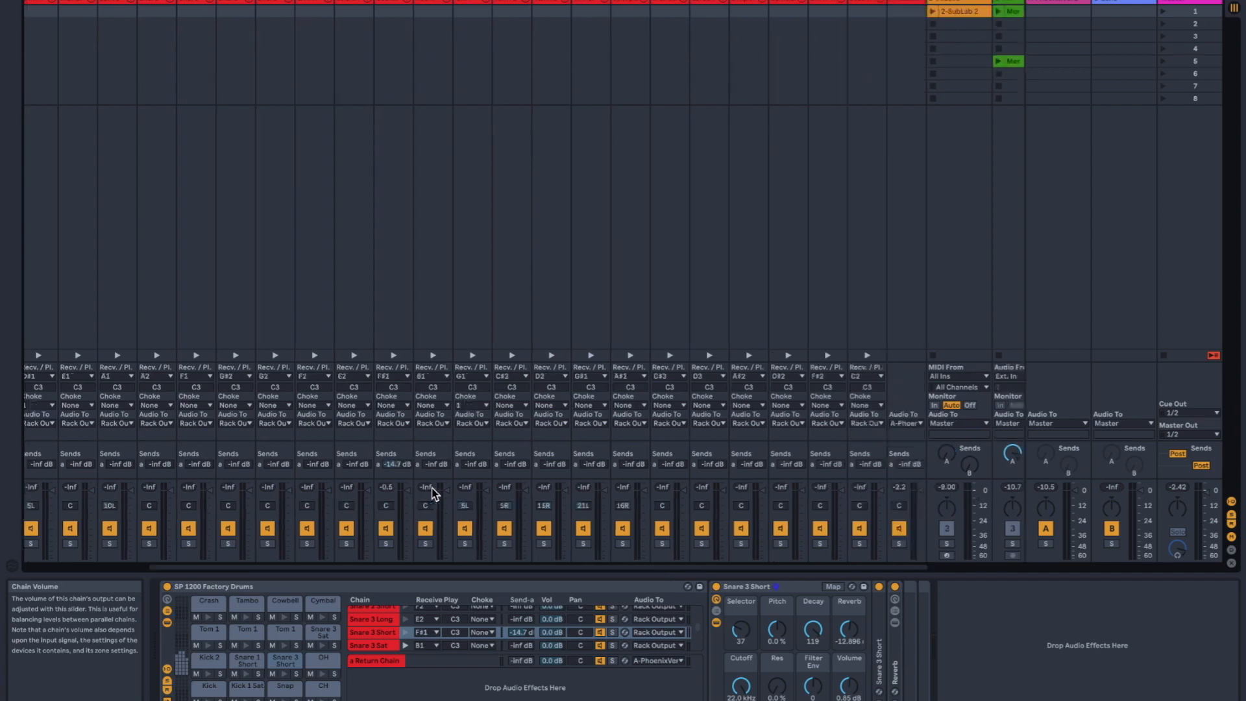
double_click(223, 586)
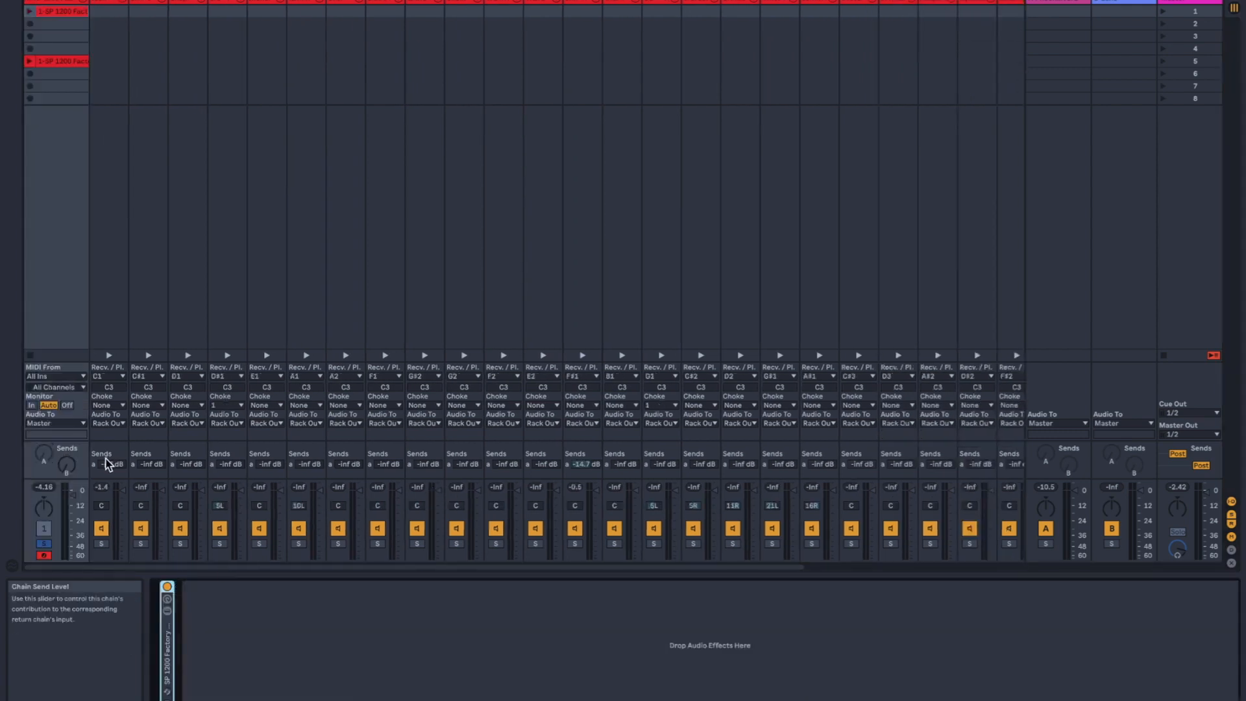
scroll(661, 464, "right", 5)
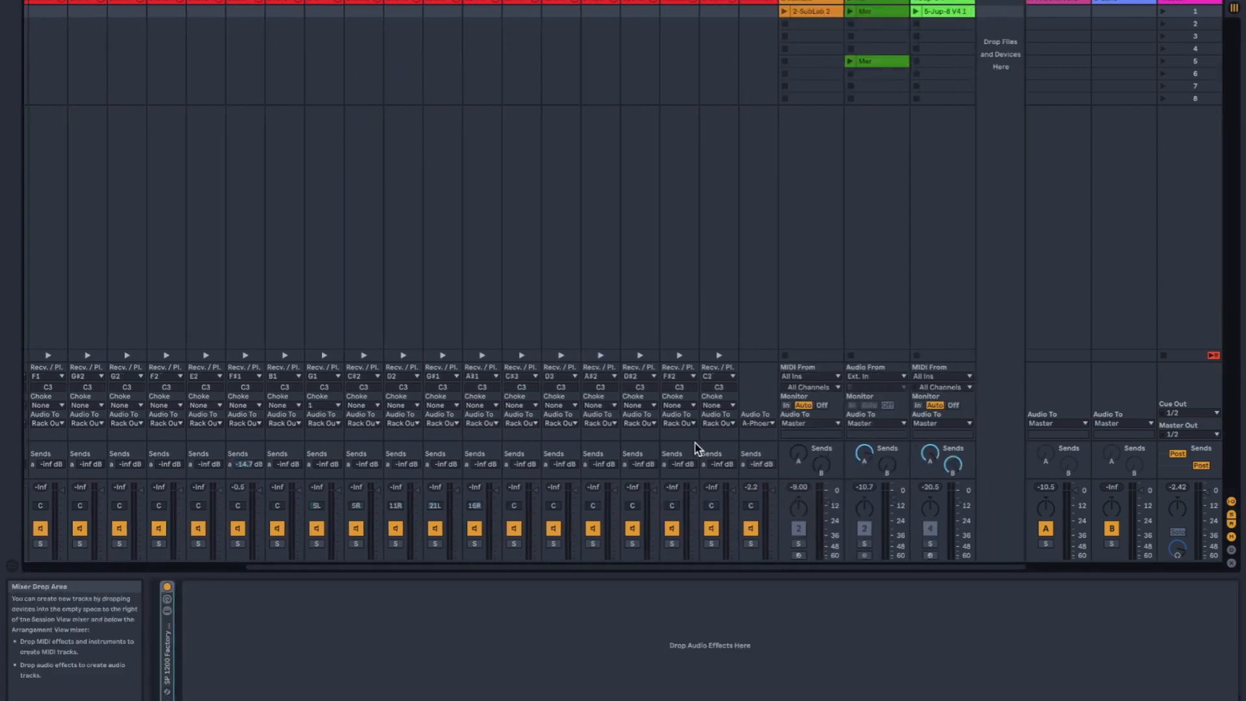
scroll(685, 466, "left", 5)
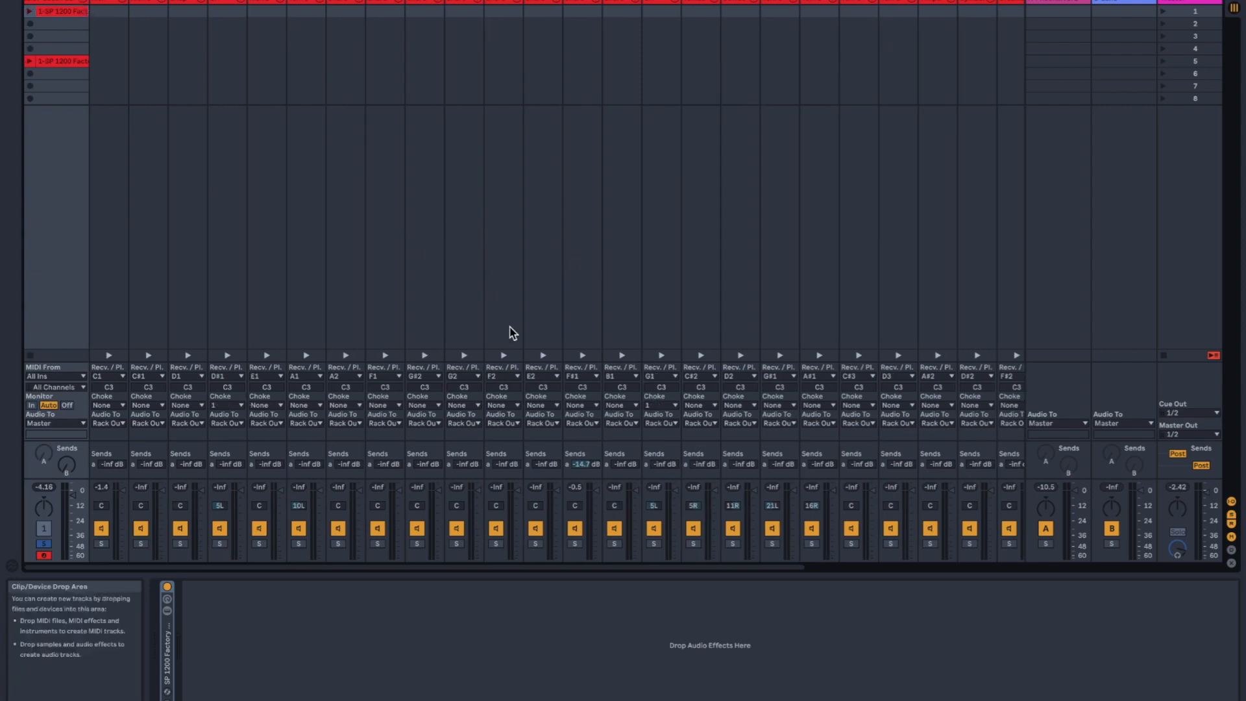
left_click(89, 6)
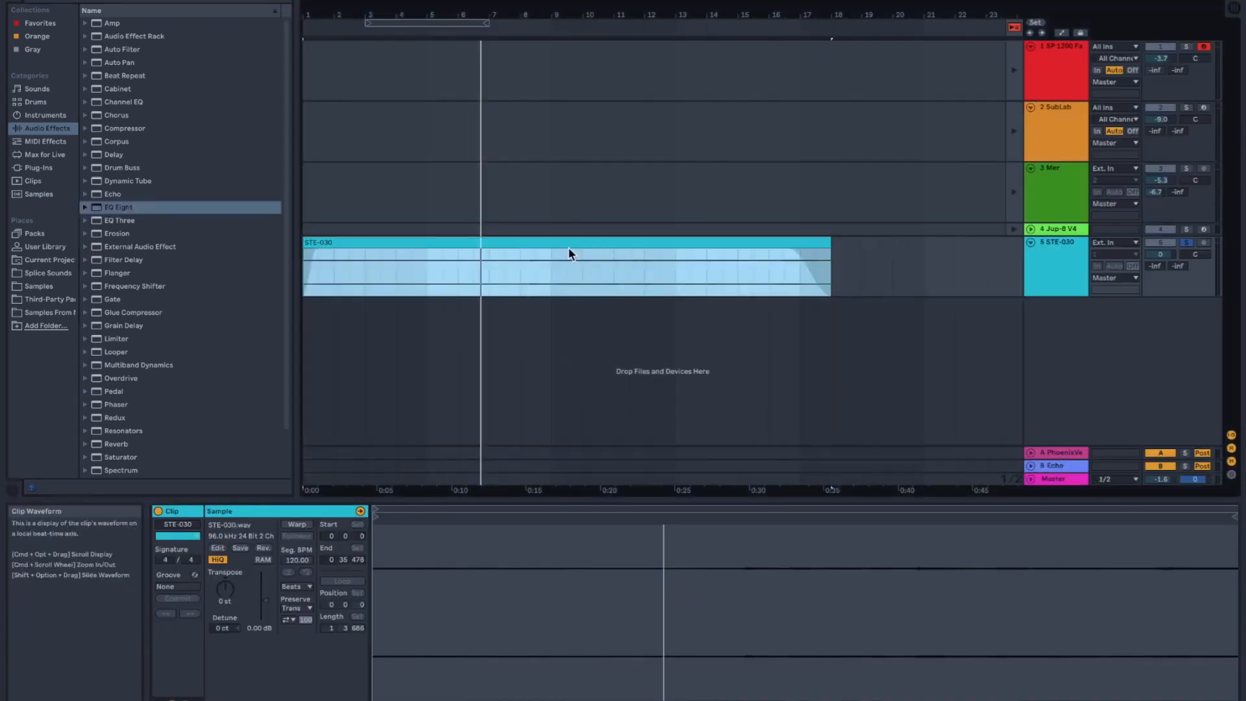
Look through the STE-030 audio clip's options and open its sample for editing.
right_click(624, 248)
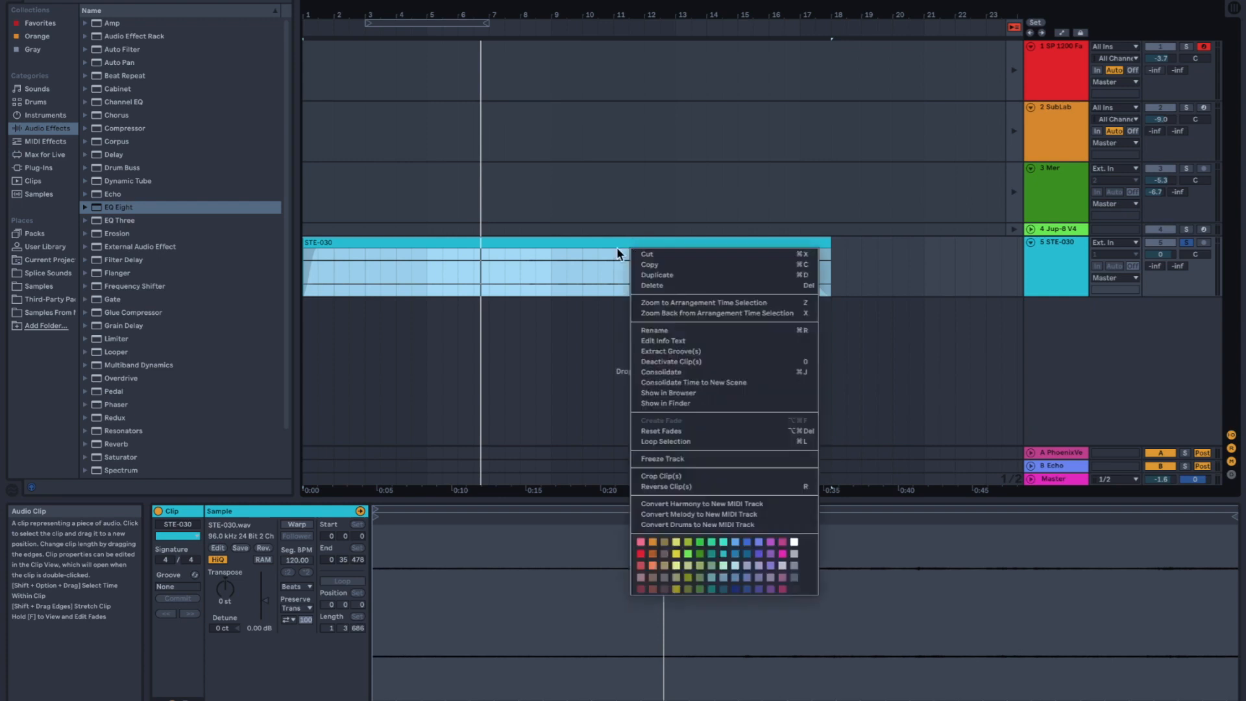
left_click(543, 280)
left_click(223, 550)
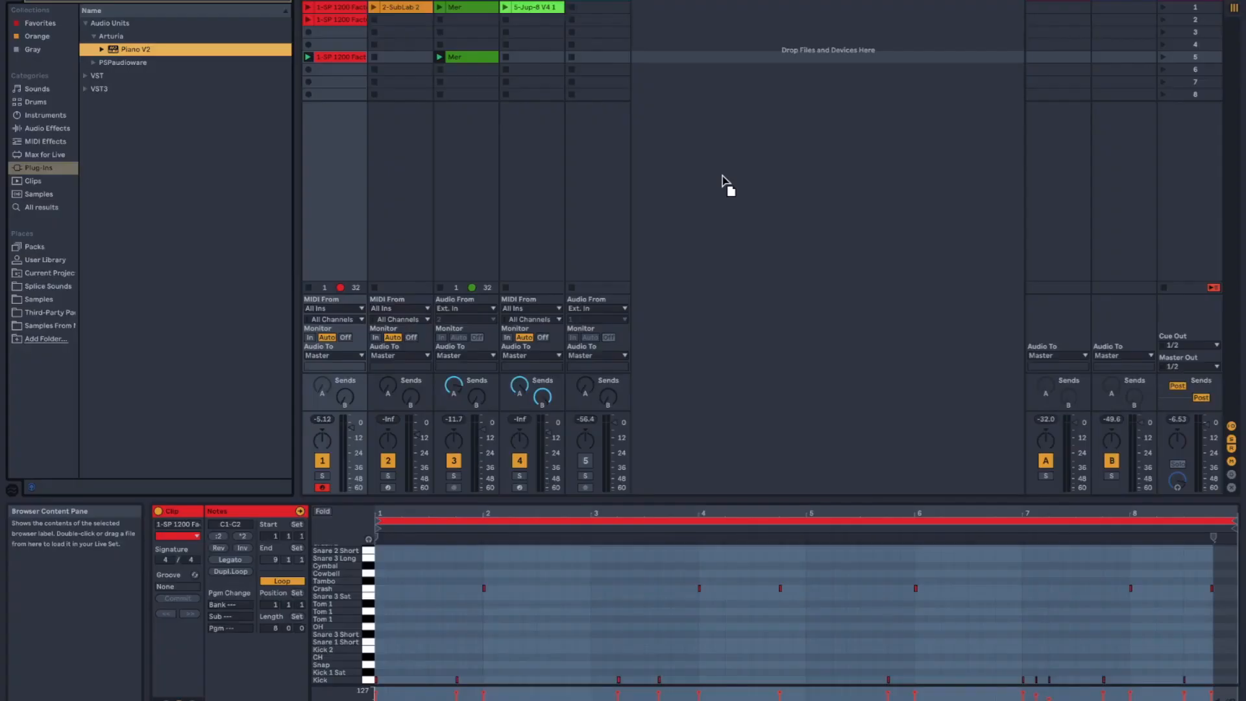
Load the Piano V2 plug-in onto a new MIDI track and record a clip in scene 5.
left_click_drag(722, 177, 719, 187)
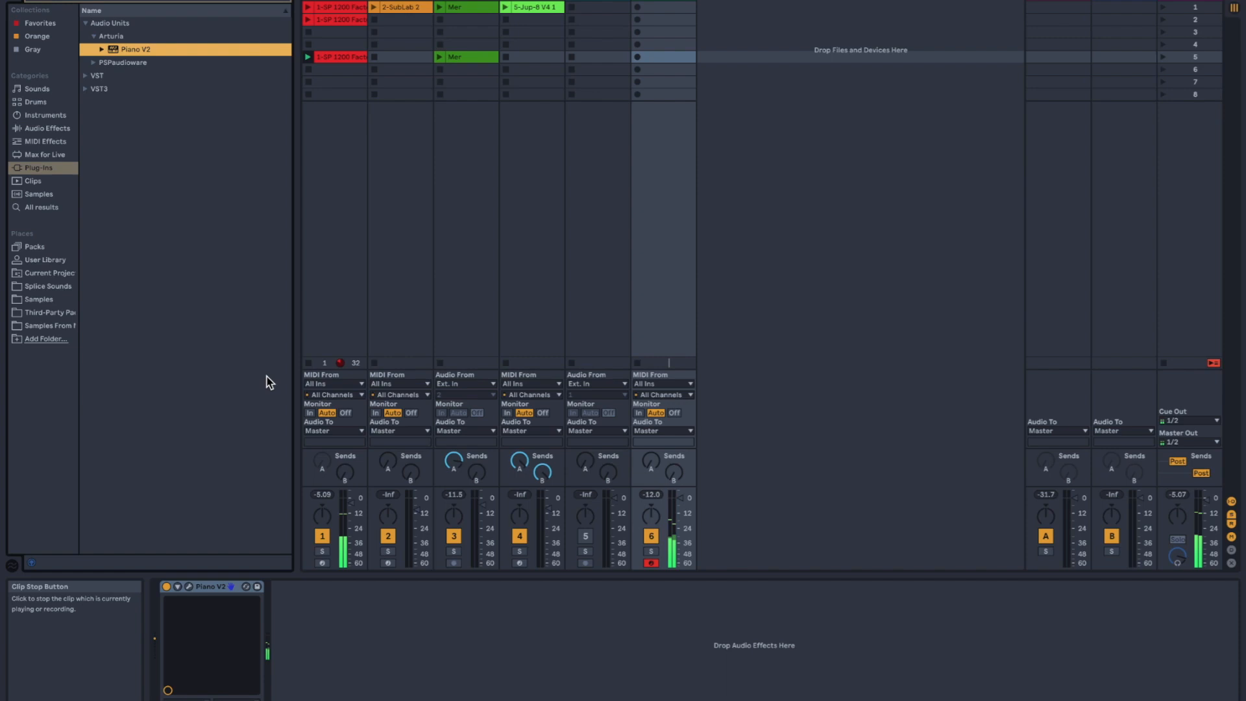
left_click(637, 57)
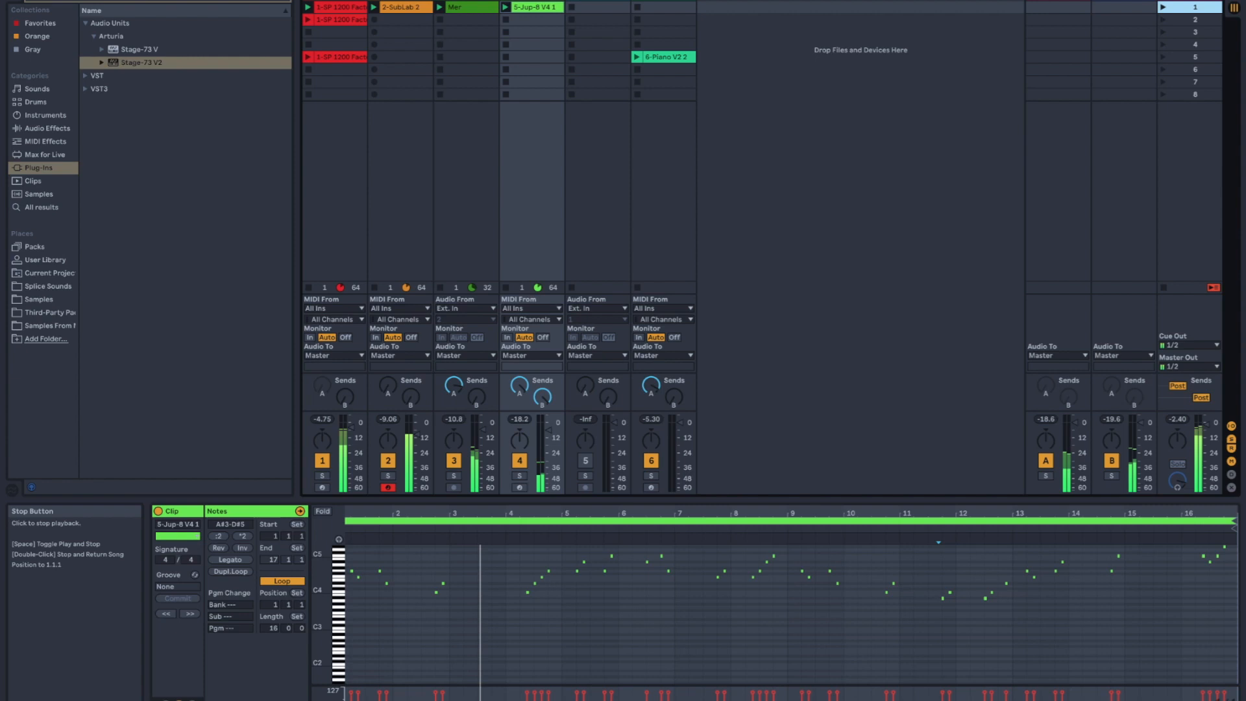
key("space")
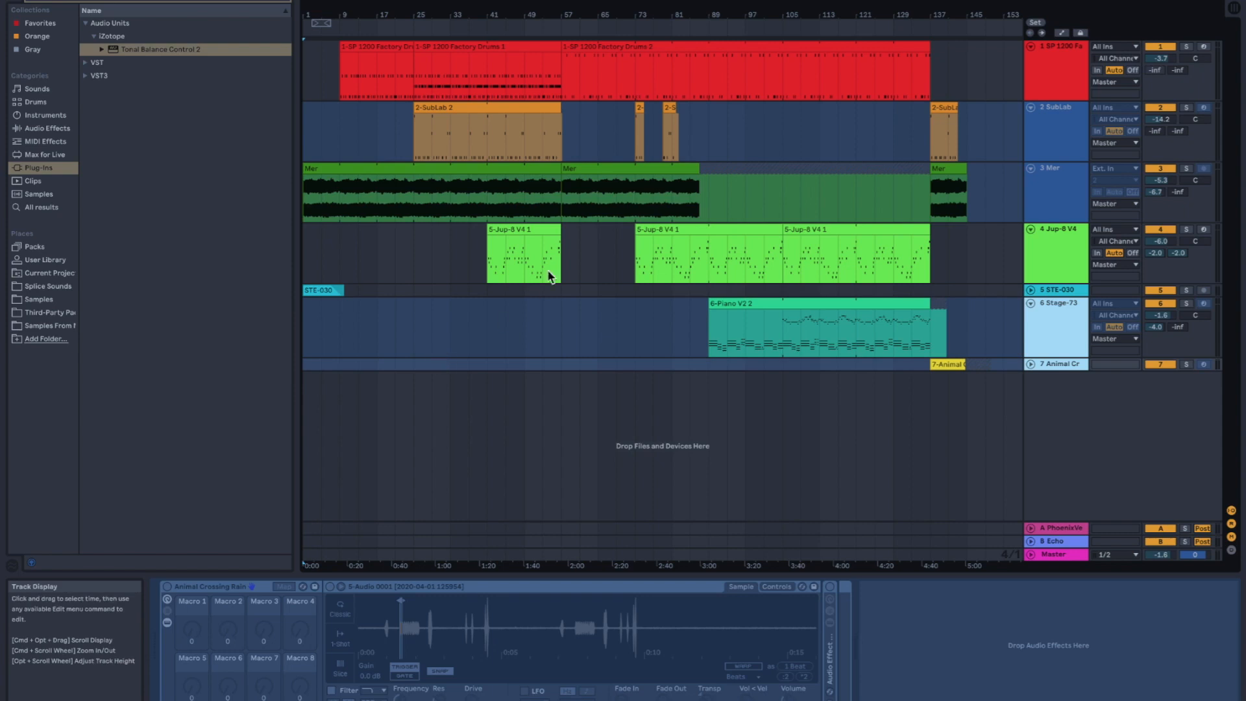
Play back the arrangement from its opening section.
scroll(549, 271, "up", 5)
scroll(547, 270, "left", 10)
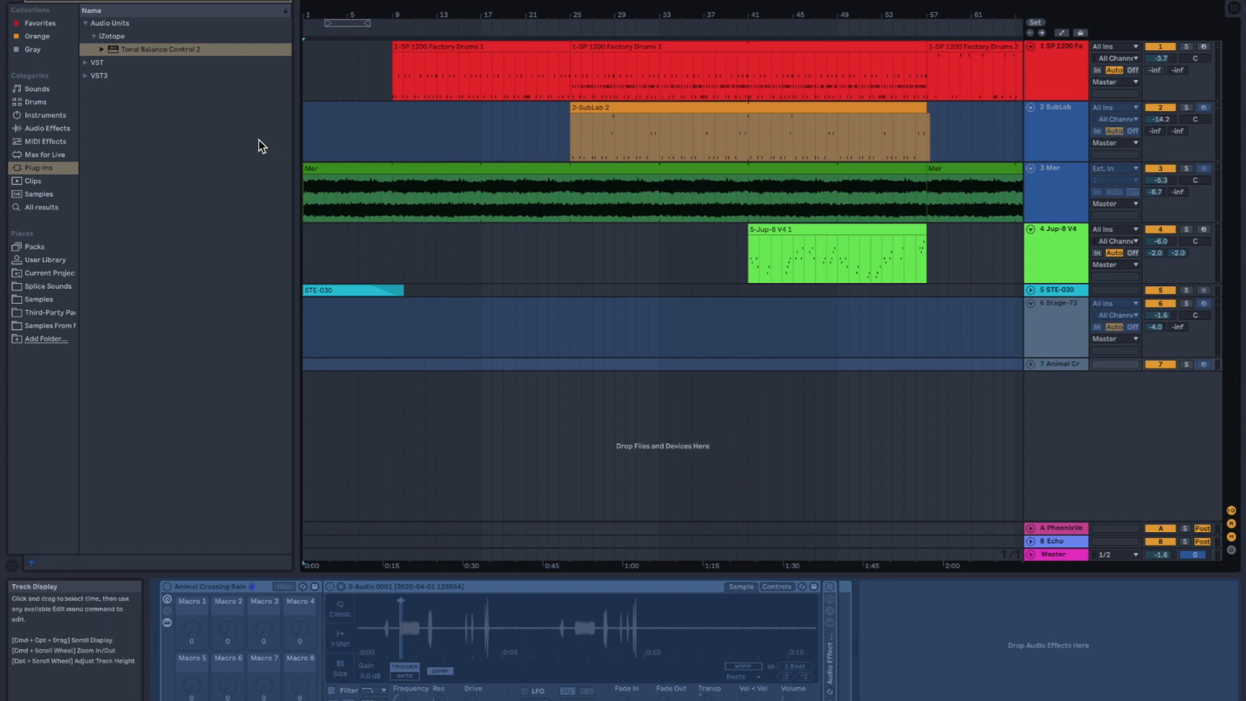
left_click(518, 3)
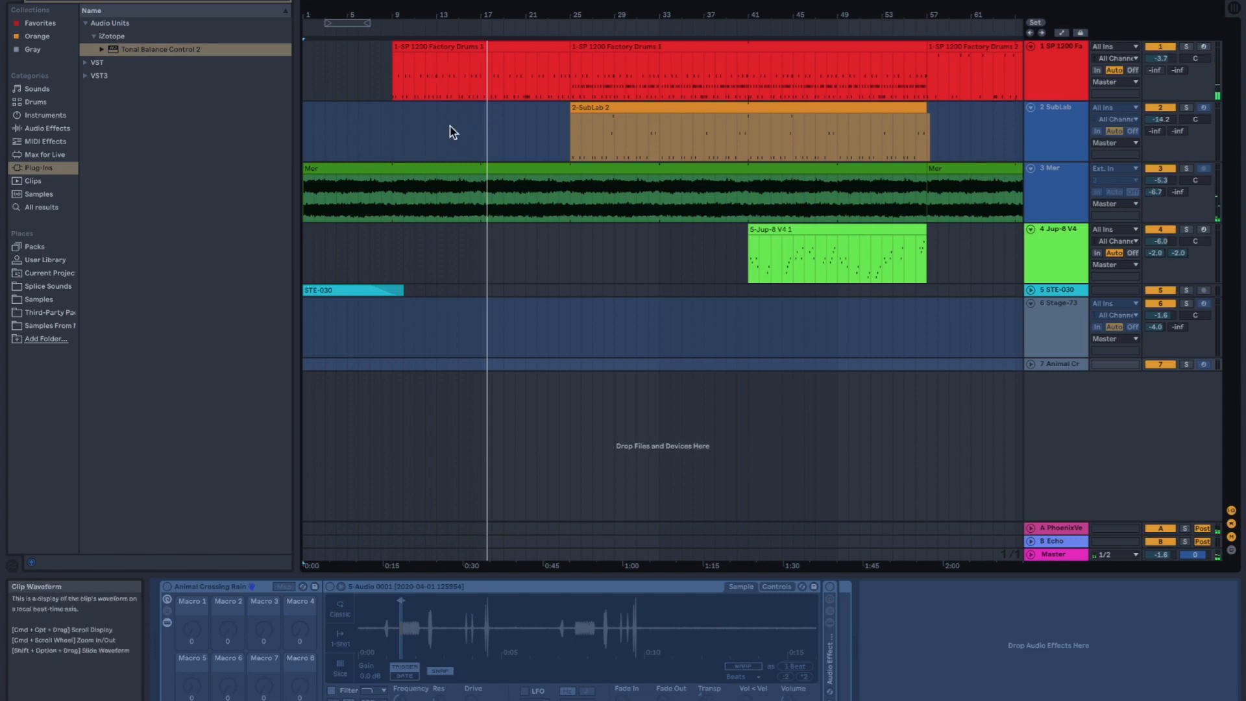
Listen to the arrangement from its middle sections through the piano part to the Animal Crossing Rain ending, and stop playback.
scroll(504, 231, "right", 5)
scroll(503, 231, "right", 5)
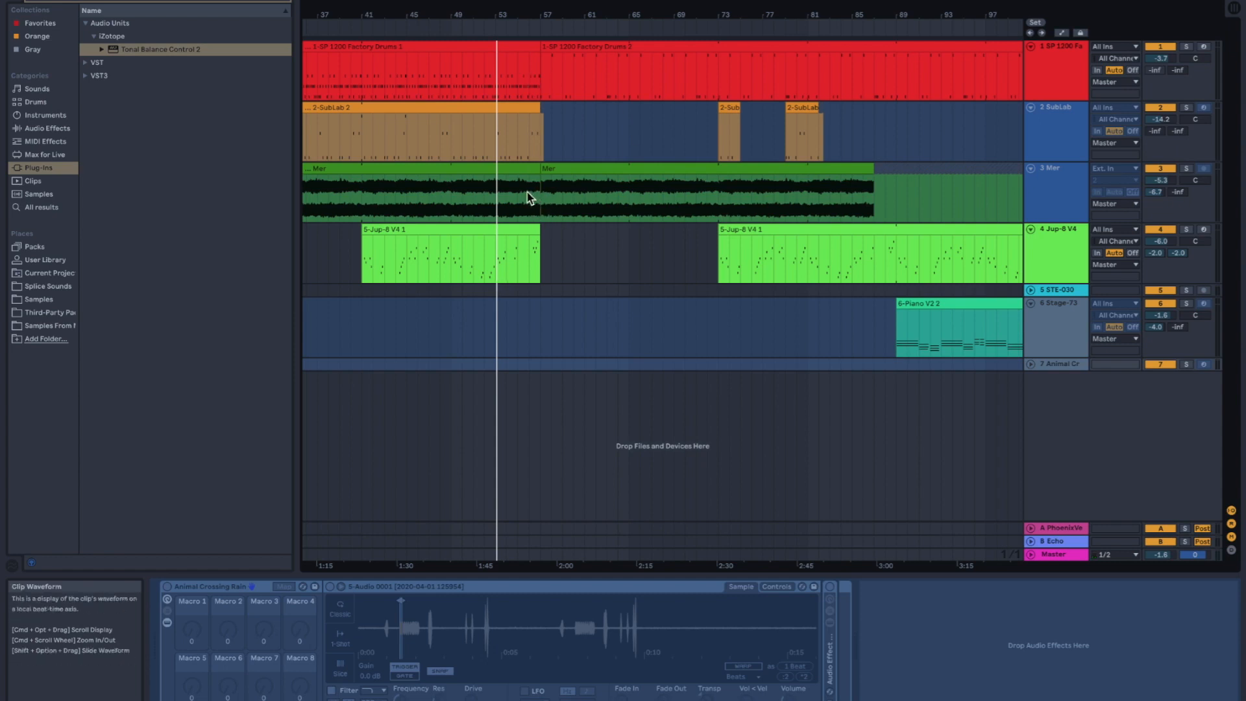
left_click(362, 31)
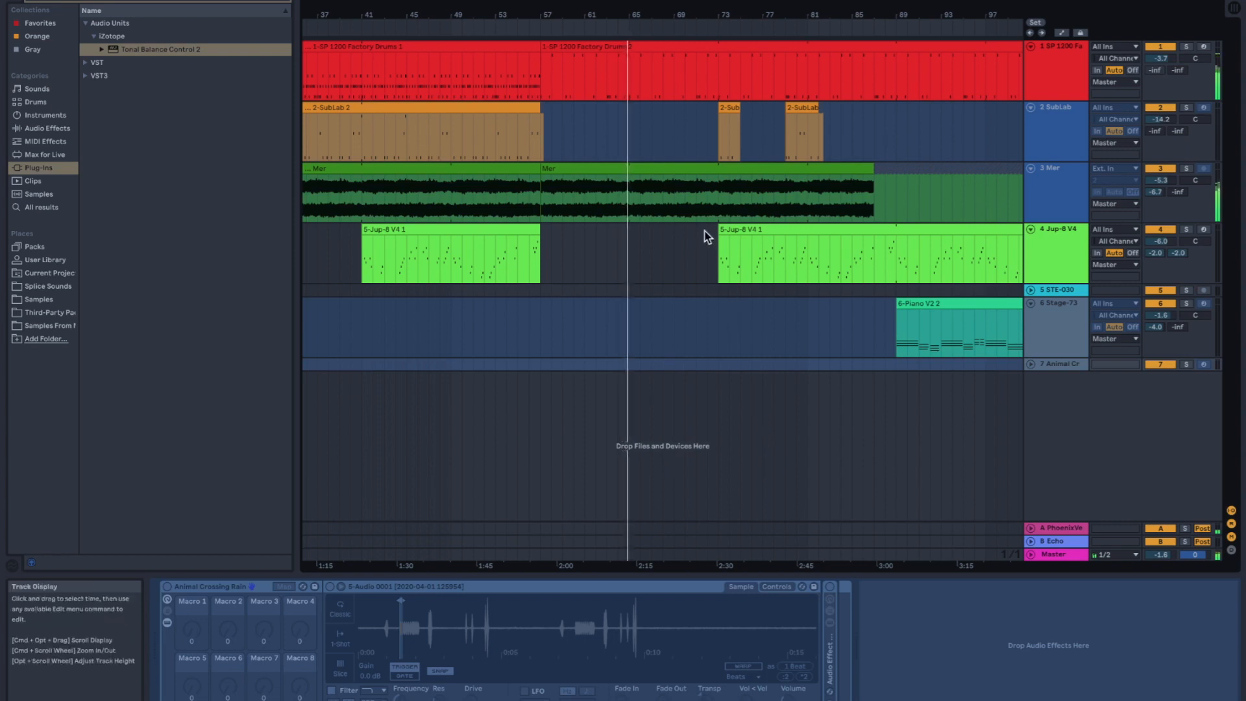
scroll(705, 231, "right", 10)
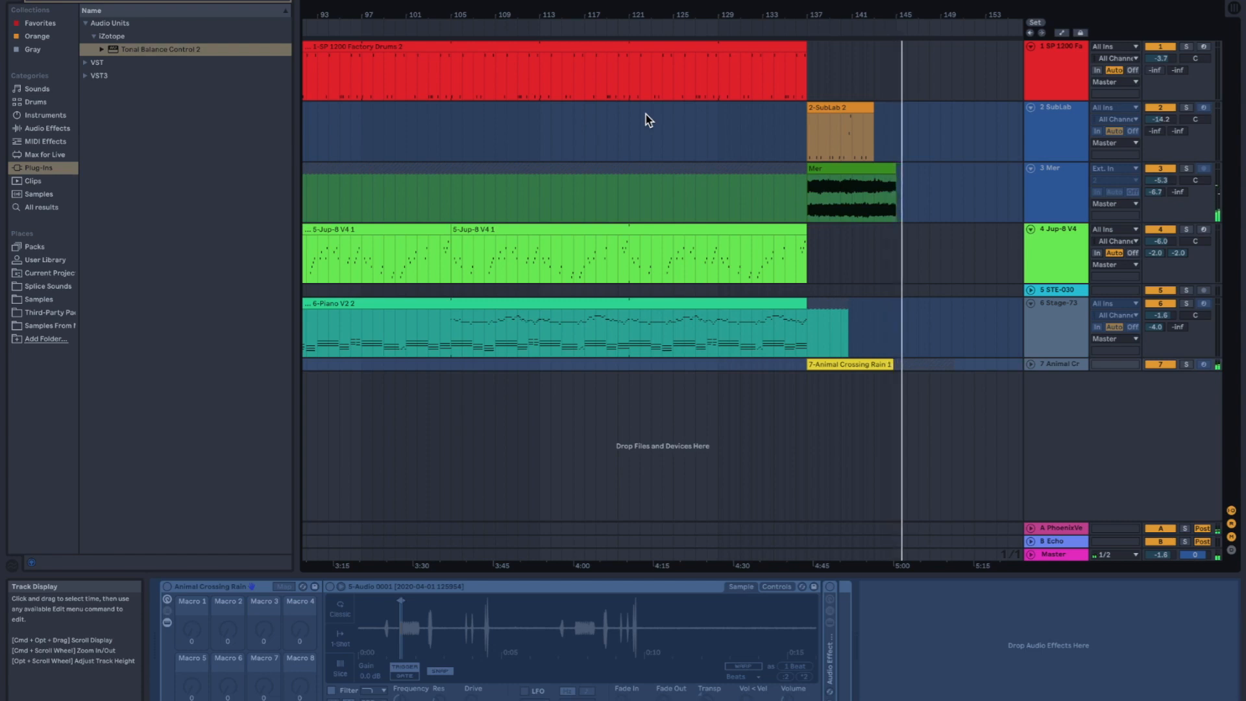
left_click(547, 1)
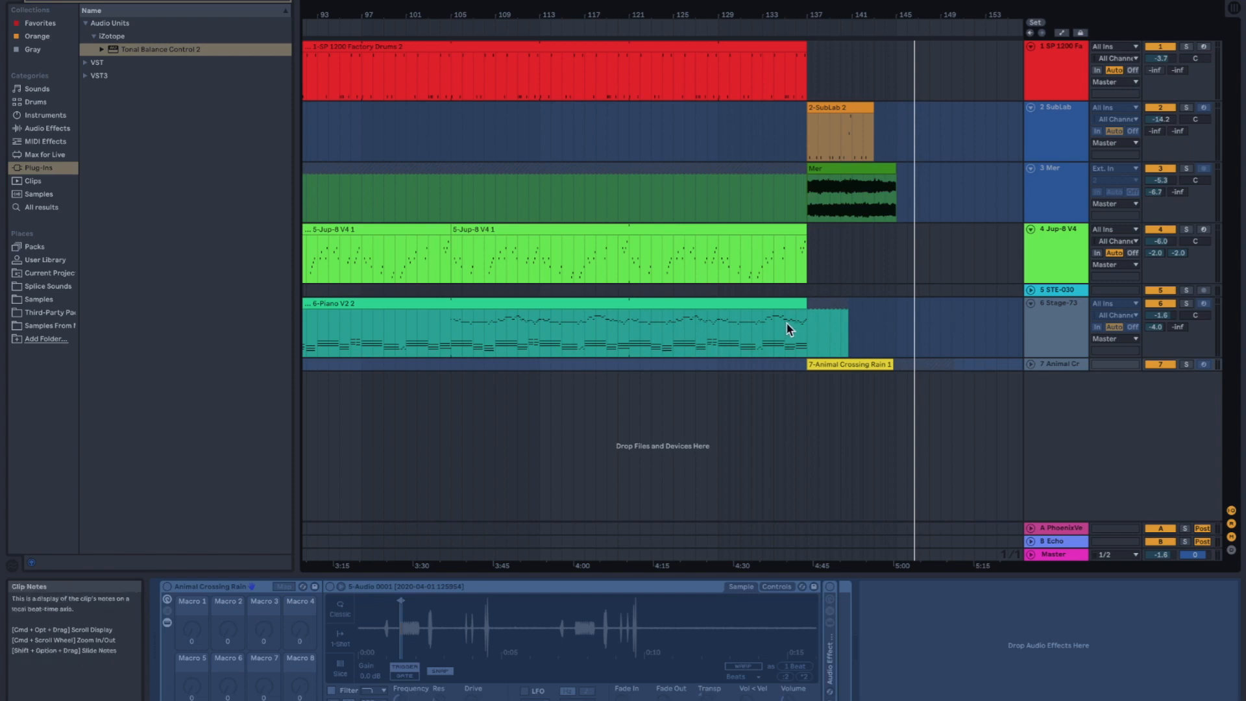
Review the full arrangement layout, examining how the drum, SubLab, sample, Jup-8 and piano clips are distributed from intro to ending.
scroll(785, 321, "left", 10)
scroll(383, 211, "left", 15)
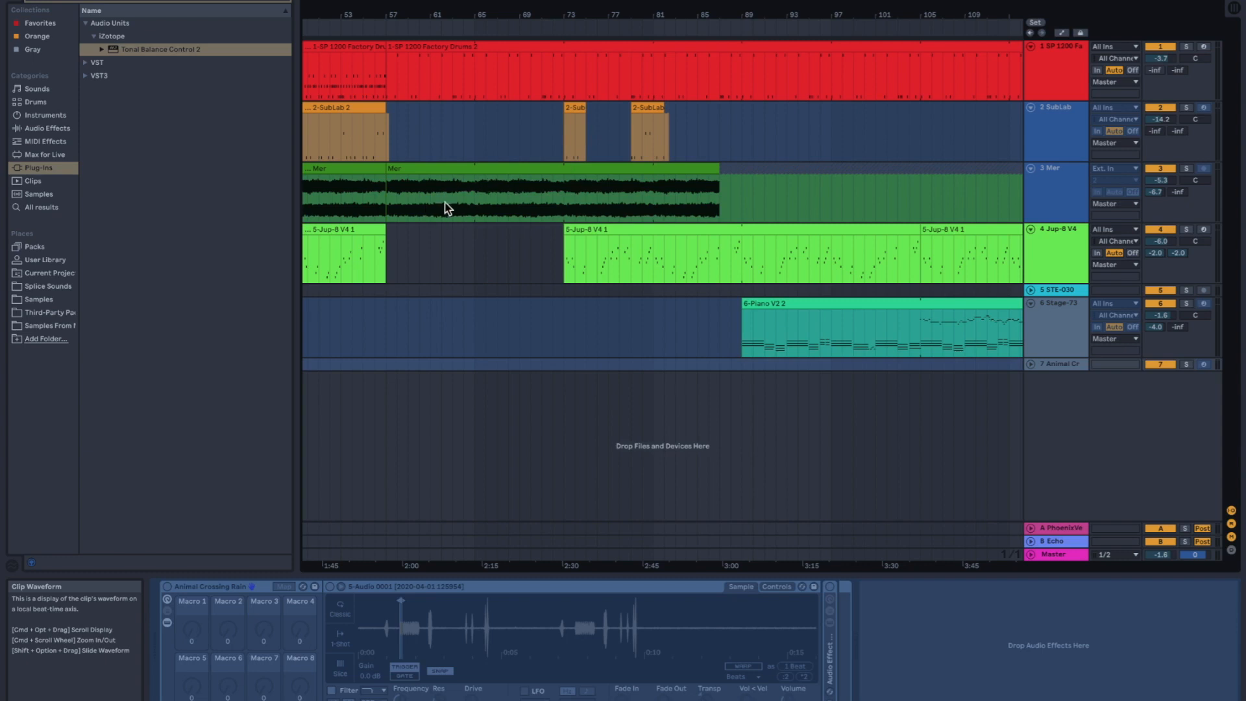
scroll(462, 194, "left", 10)
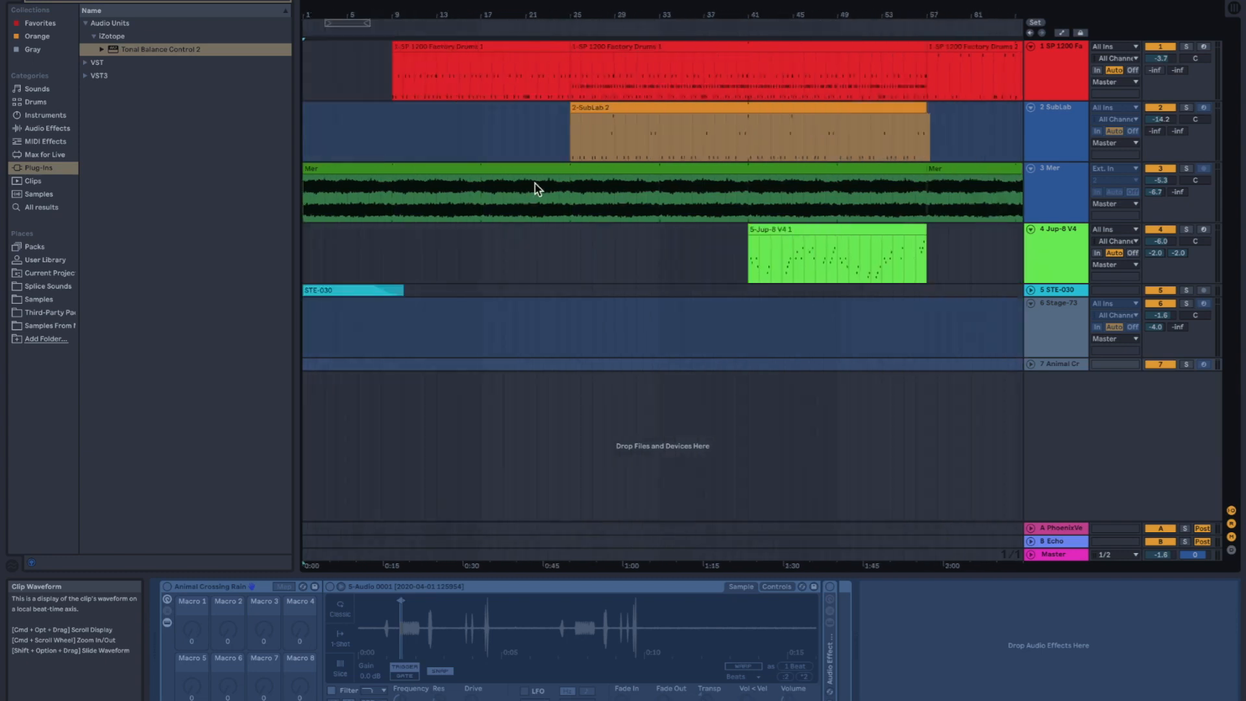
scroll(535, 184, "left", 10)
scroll(533, 201, "right", 3)
scroll(713, 249, "left", 12)
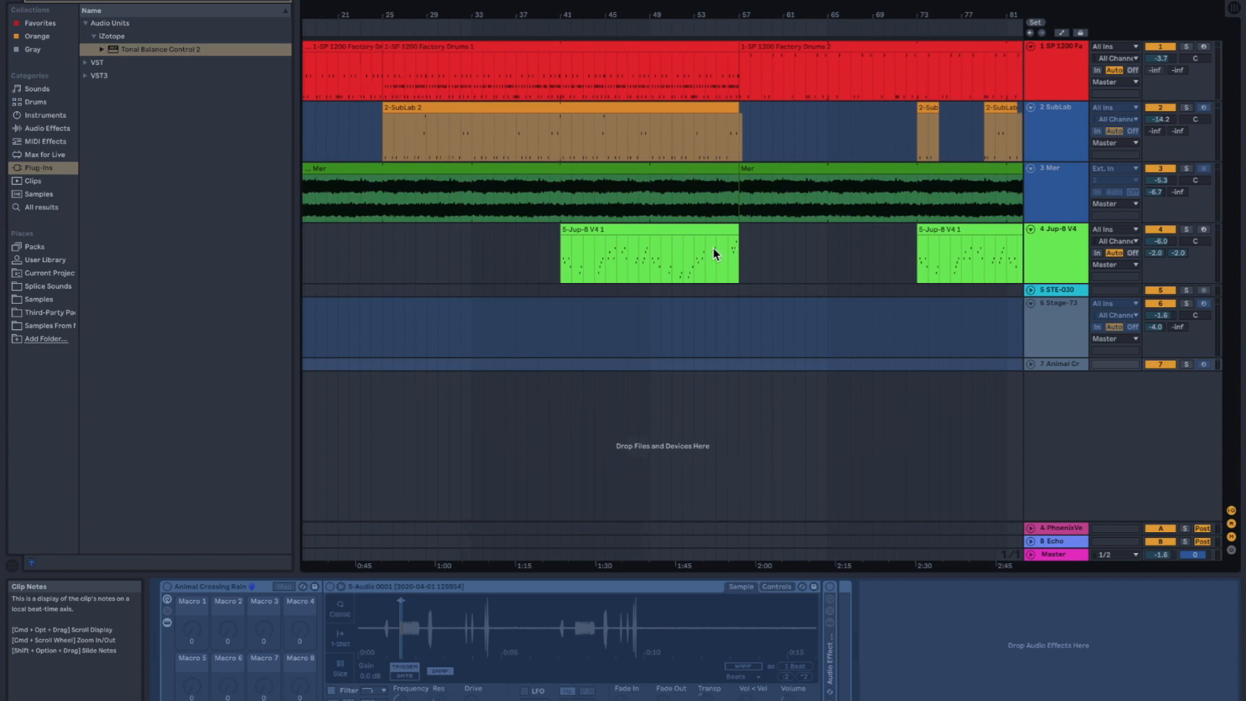
scroll(714, 248, "right", 20)
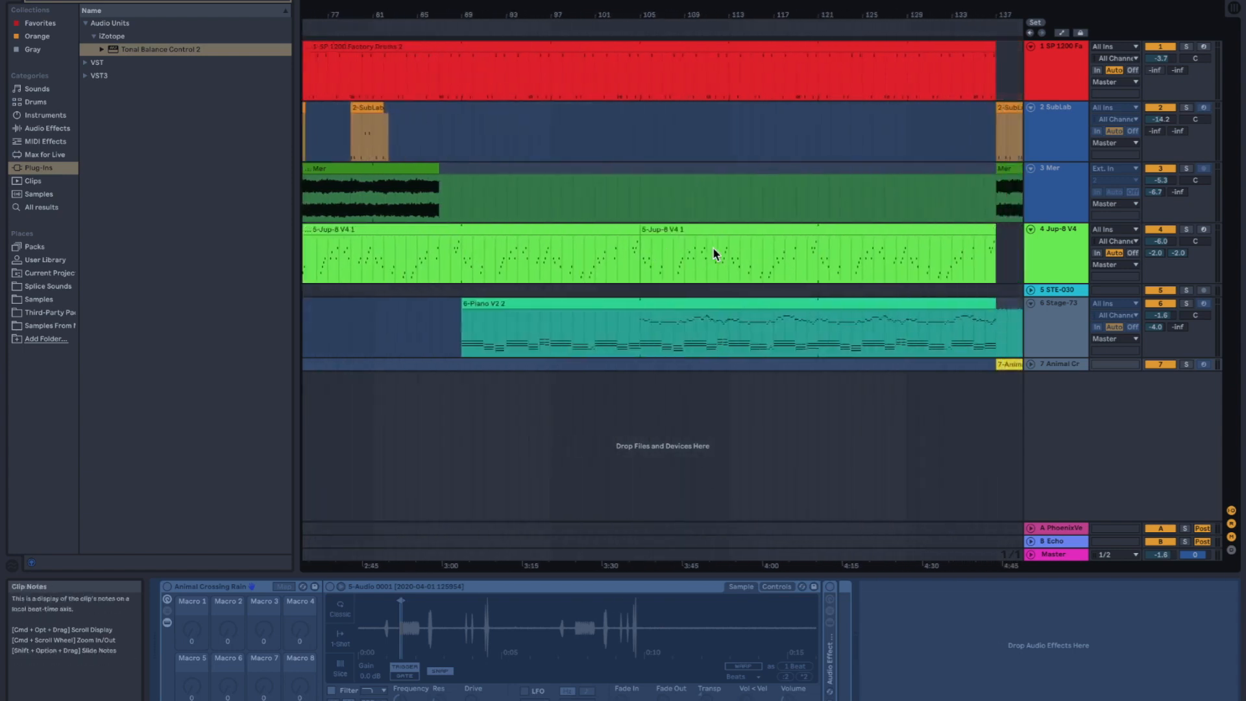
scroll(713, 253, "left", 20)
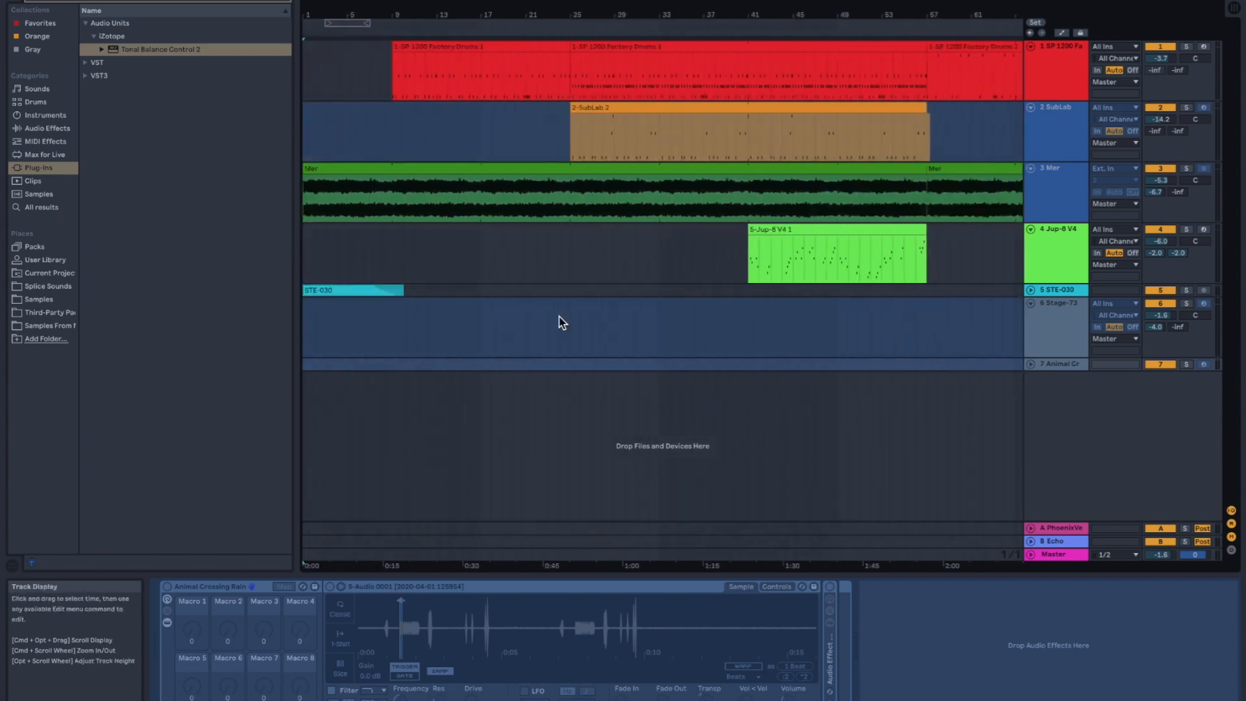